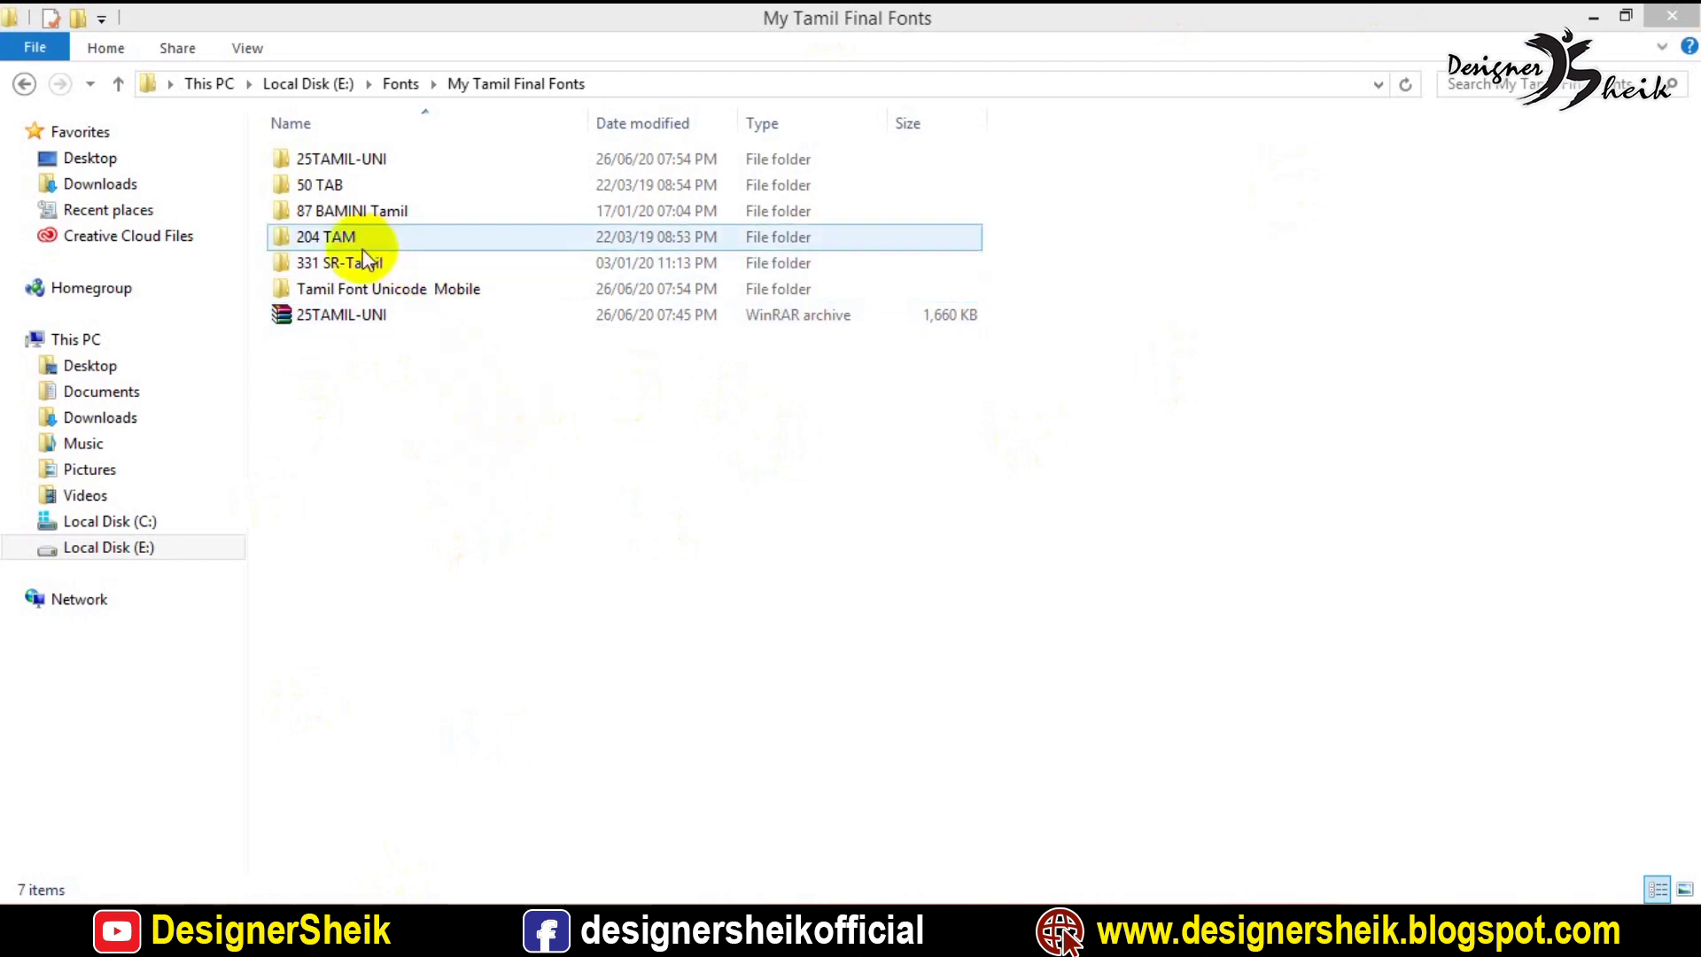
Open the 25TAMIL-UNI folder next to the archive and select fonts TAMIL-UNI001 through TAMIL-UNI025
left_click(321, 321)
left_click(321, 316)
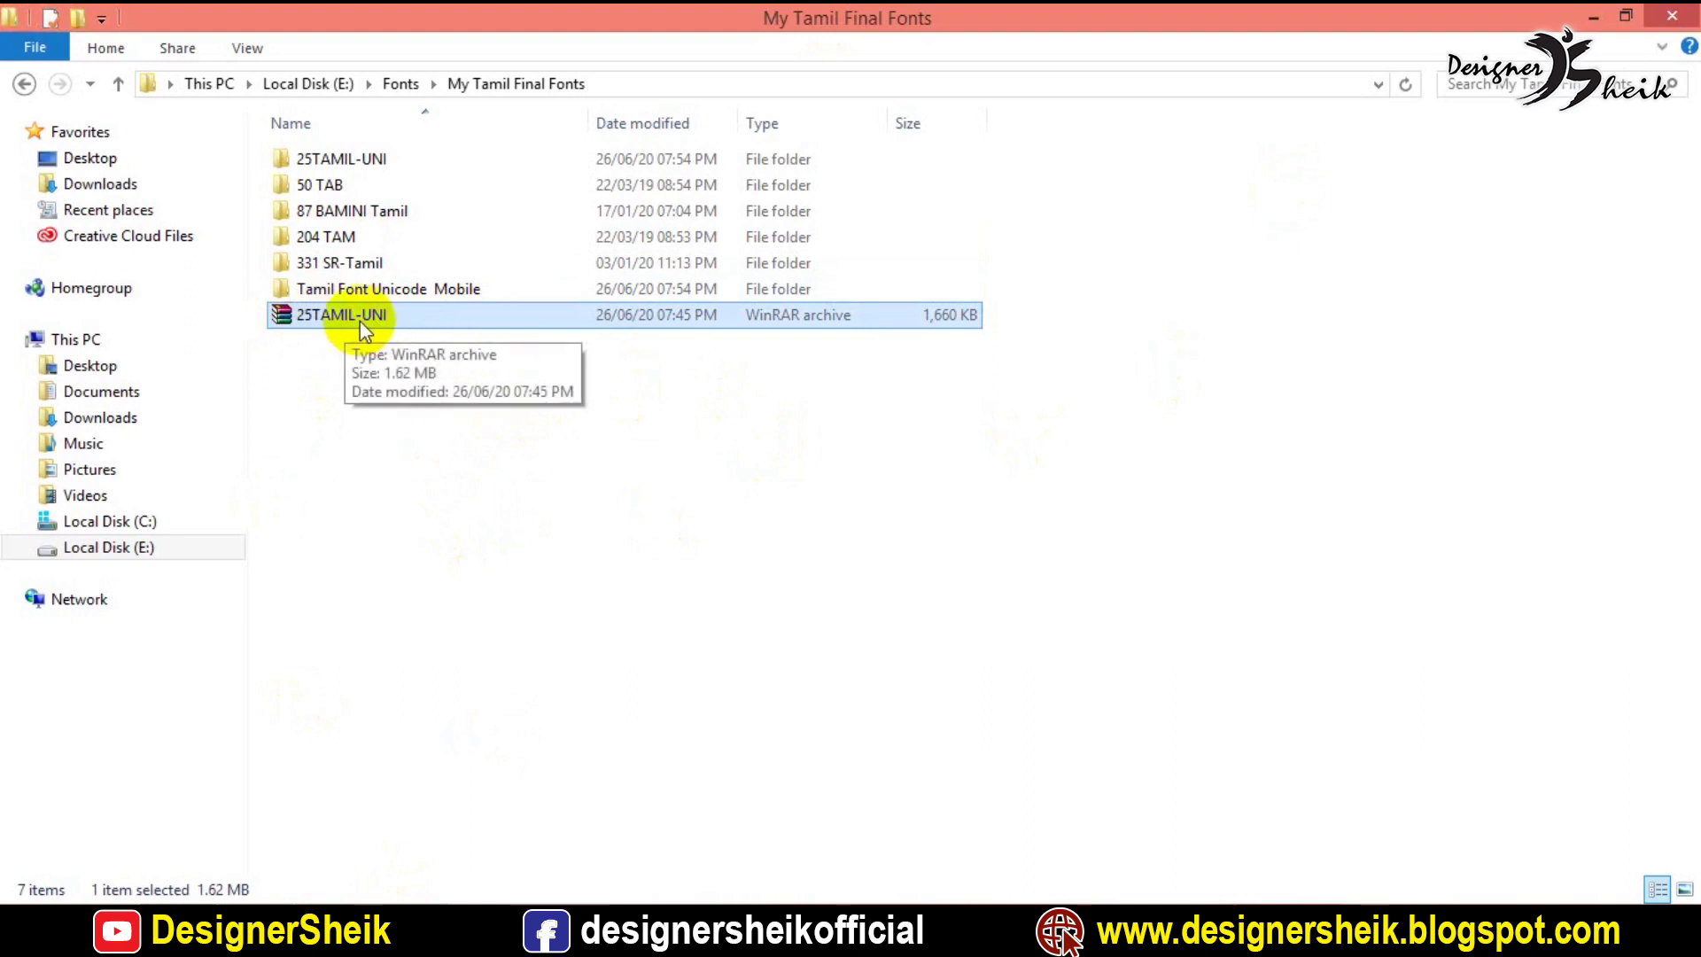
right_click(364, 315)
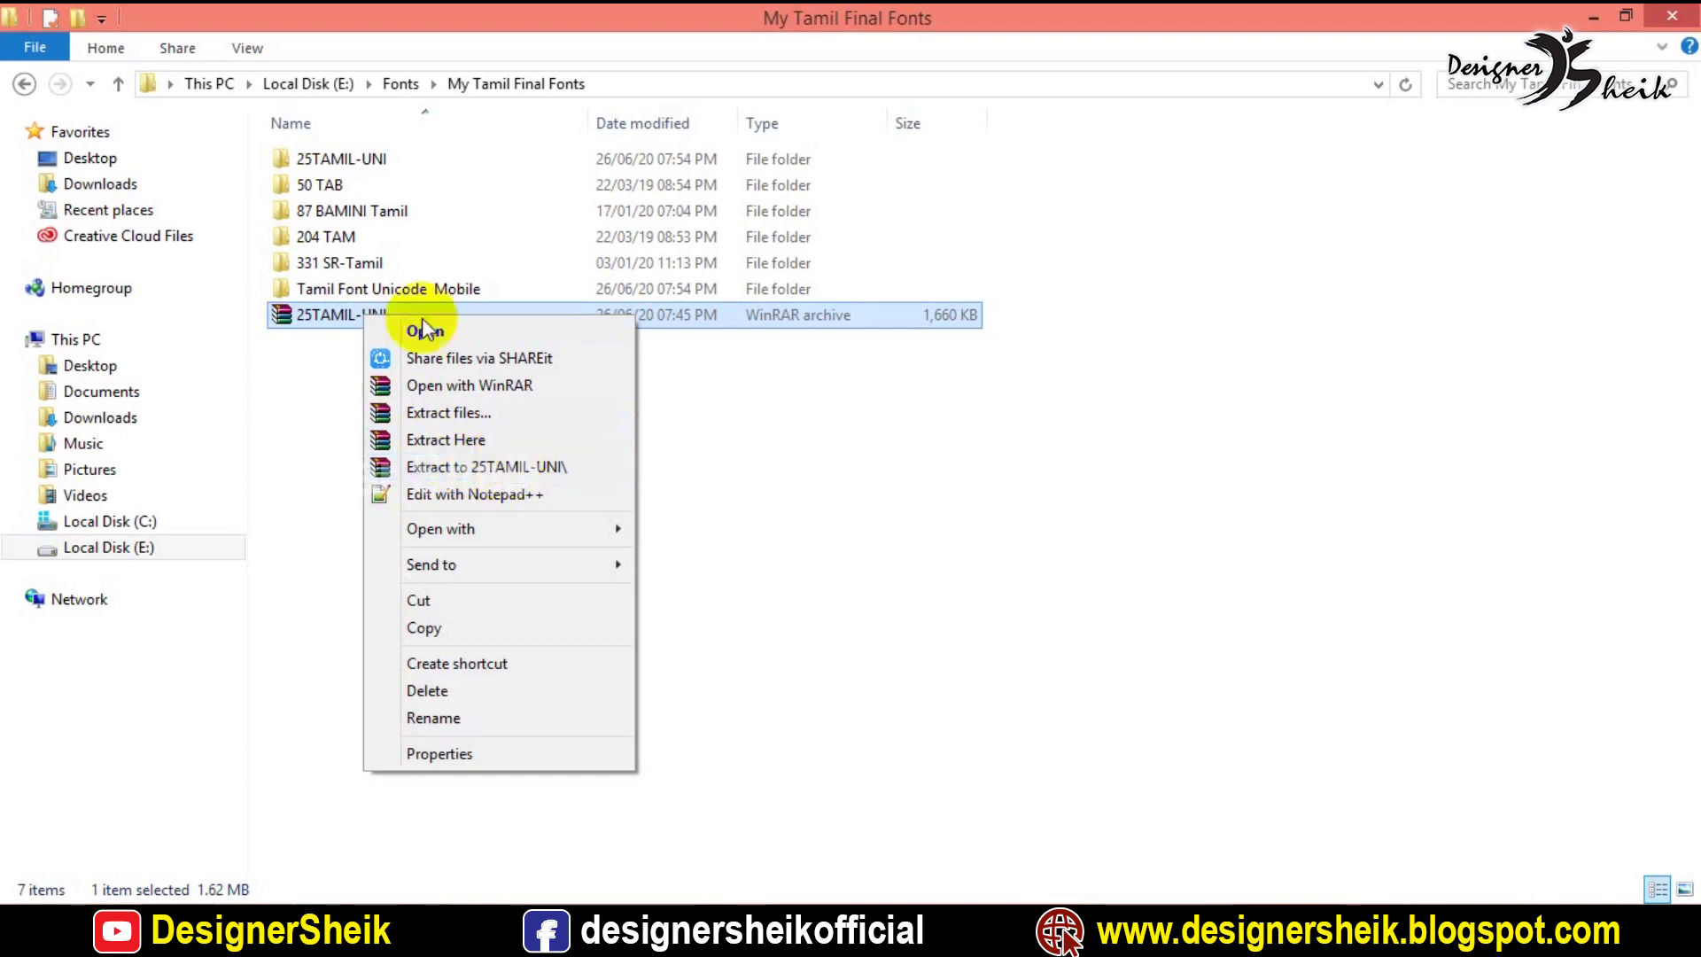
left_click(336, 160)
double_click(340, 161)
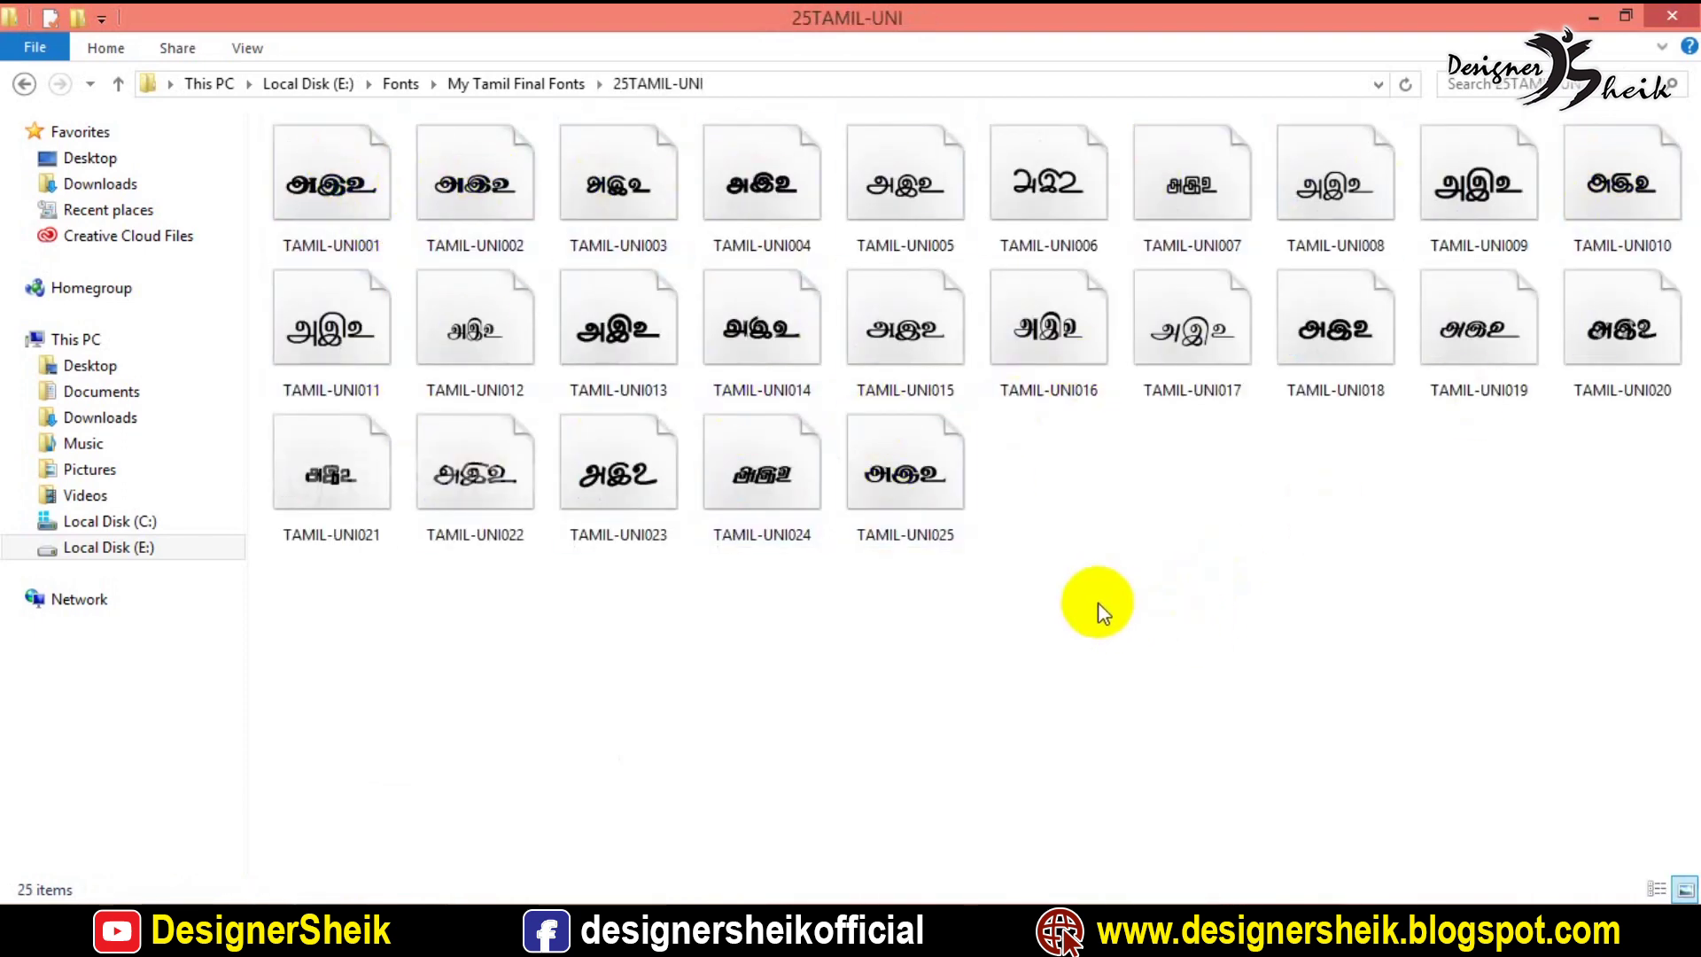
key("ctrl+a")
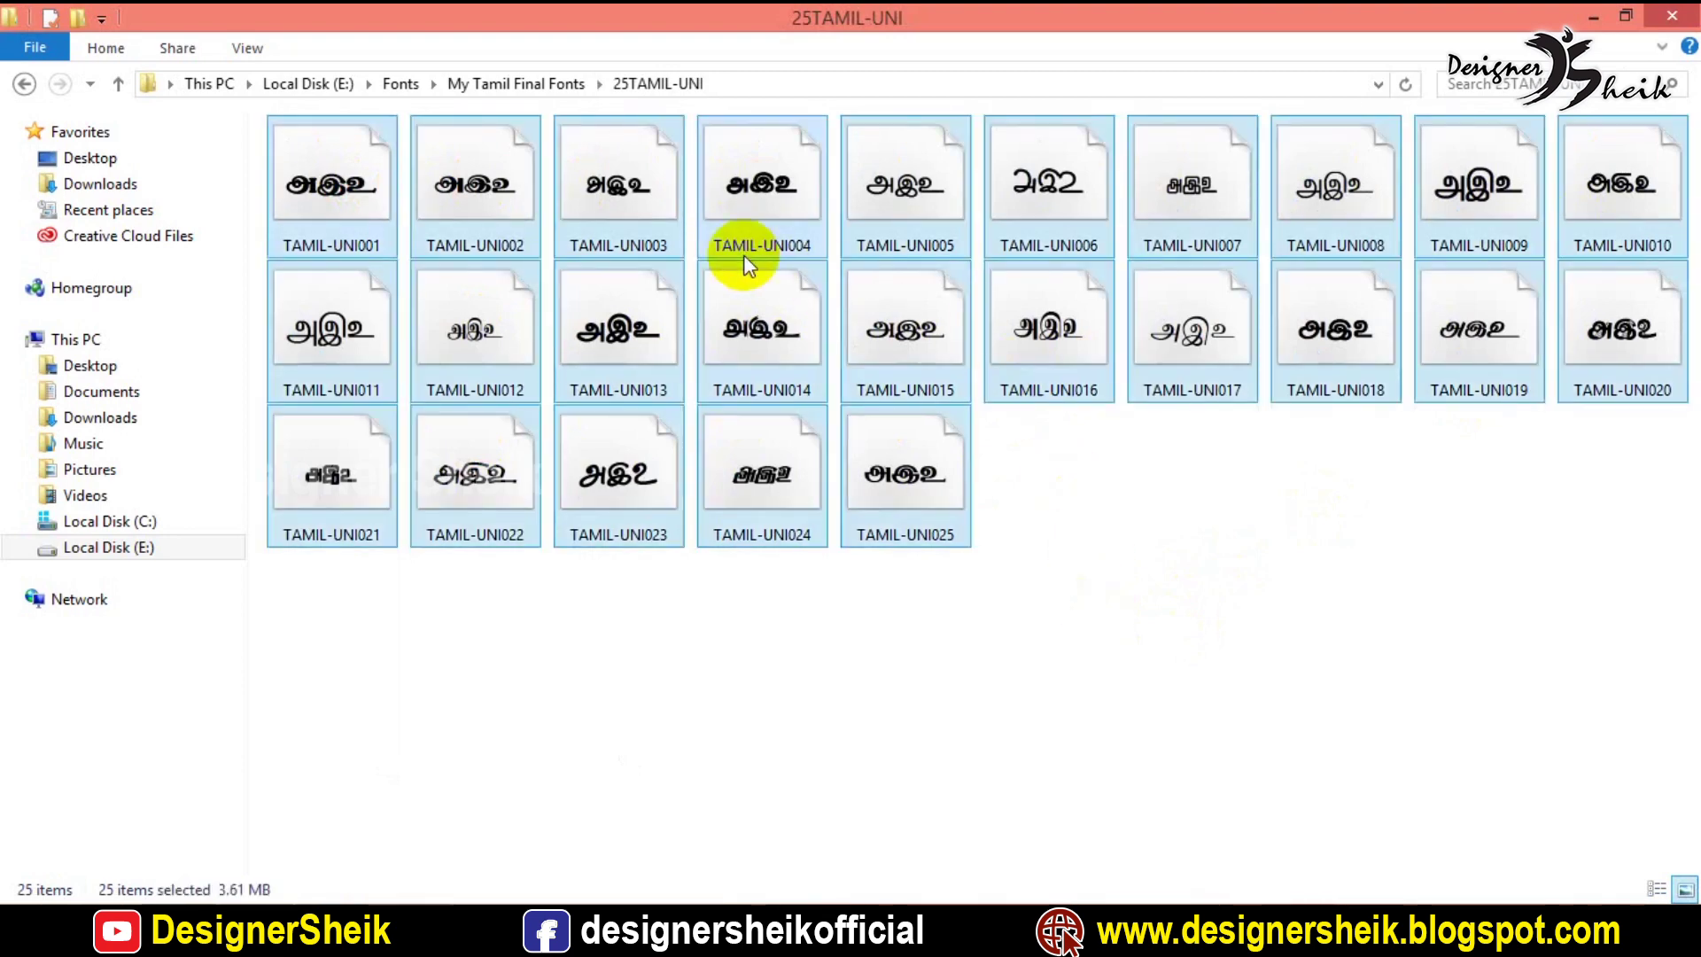
Install the 25 selected fonts, replacing installed versions for all current items, then deselect them
right_click(743, 253)
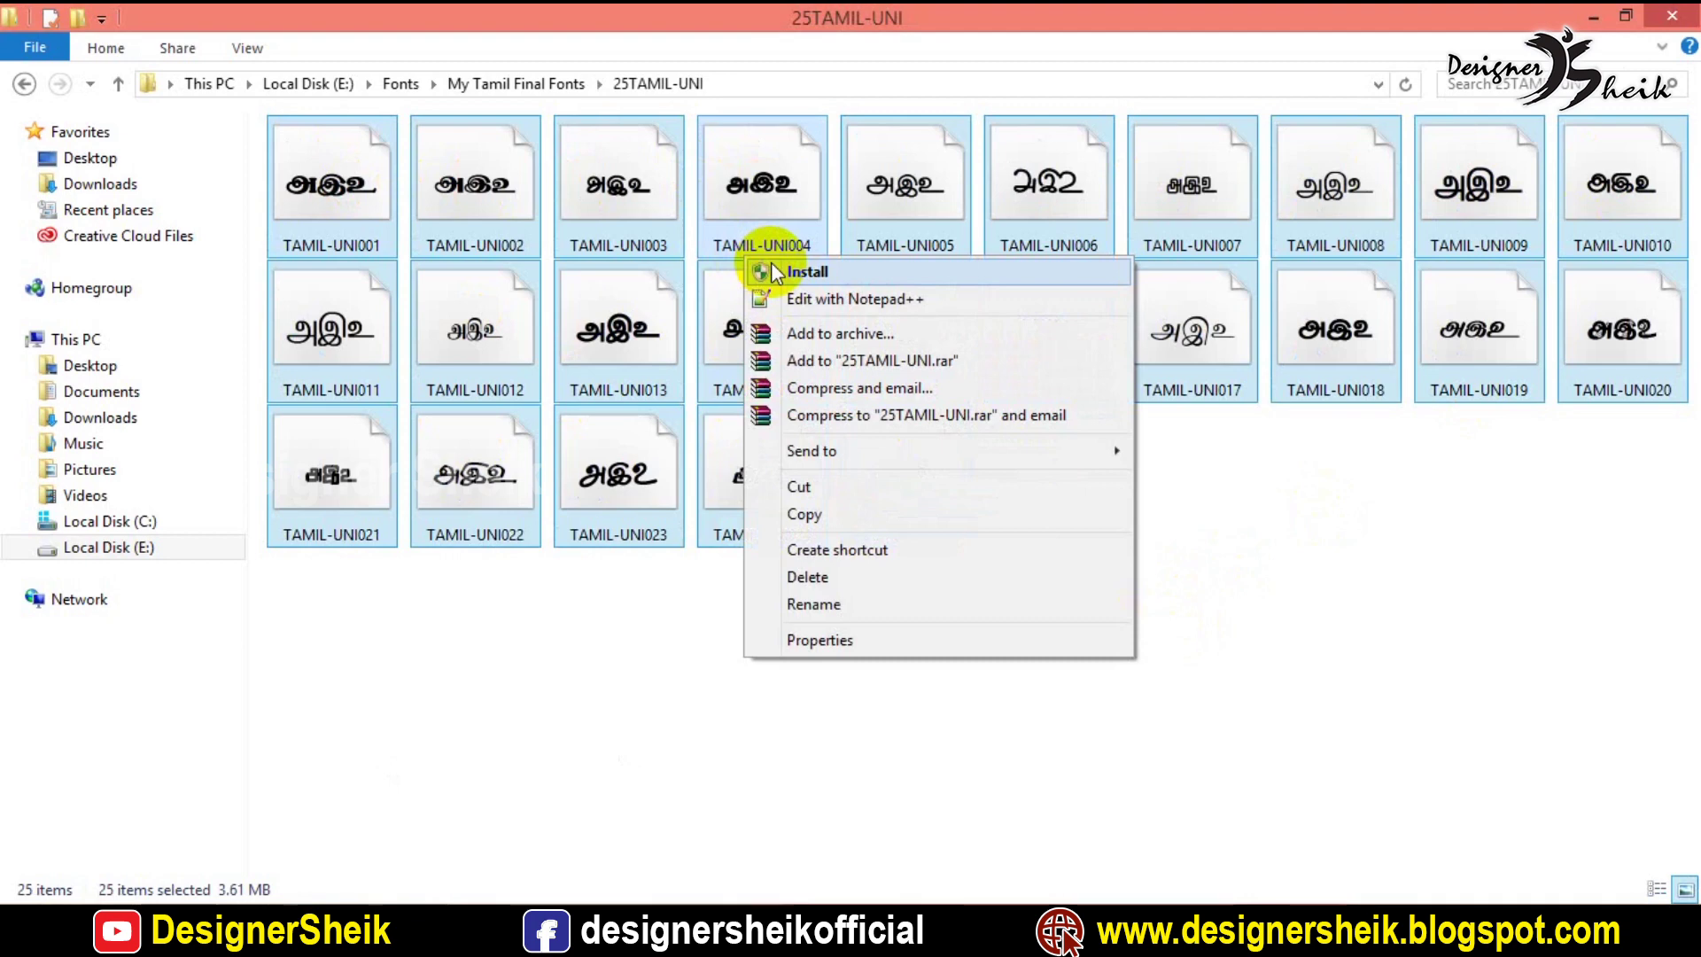
left_click(838, 274)
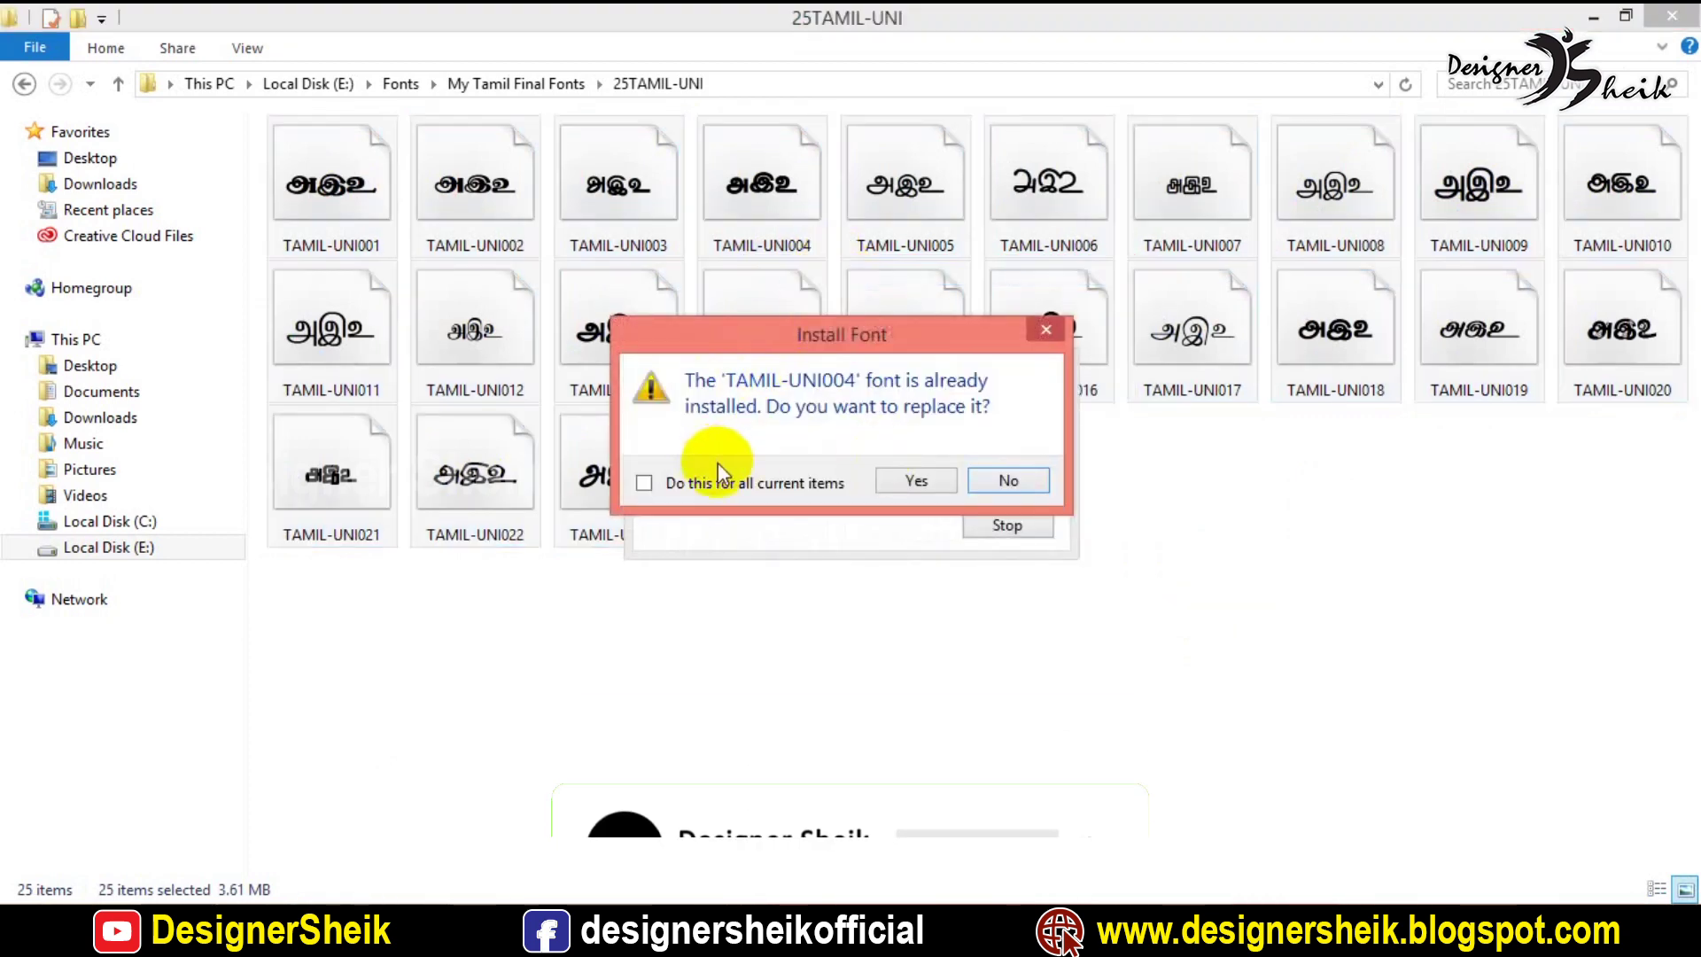
left_click(763, 486)
left_click(908, 480)
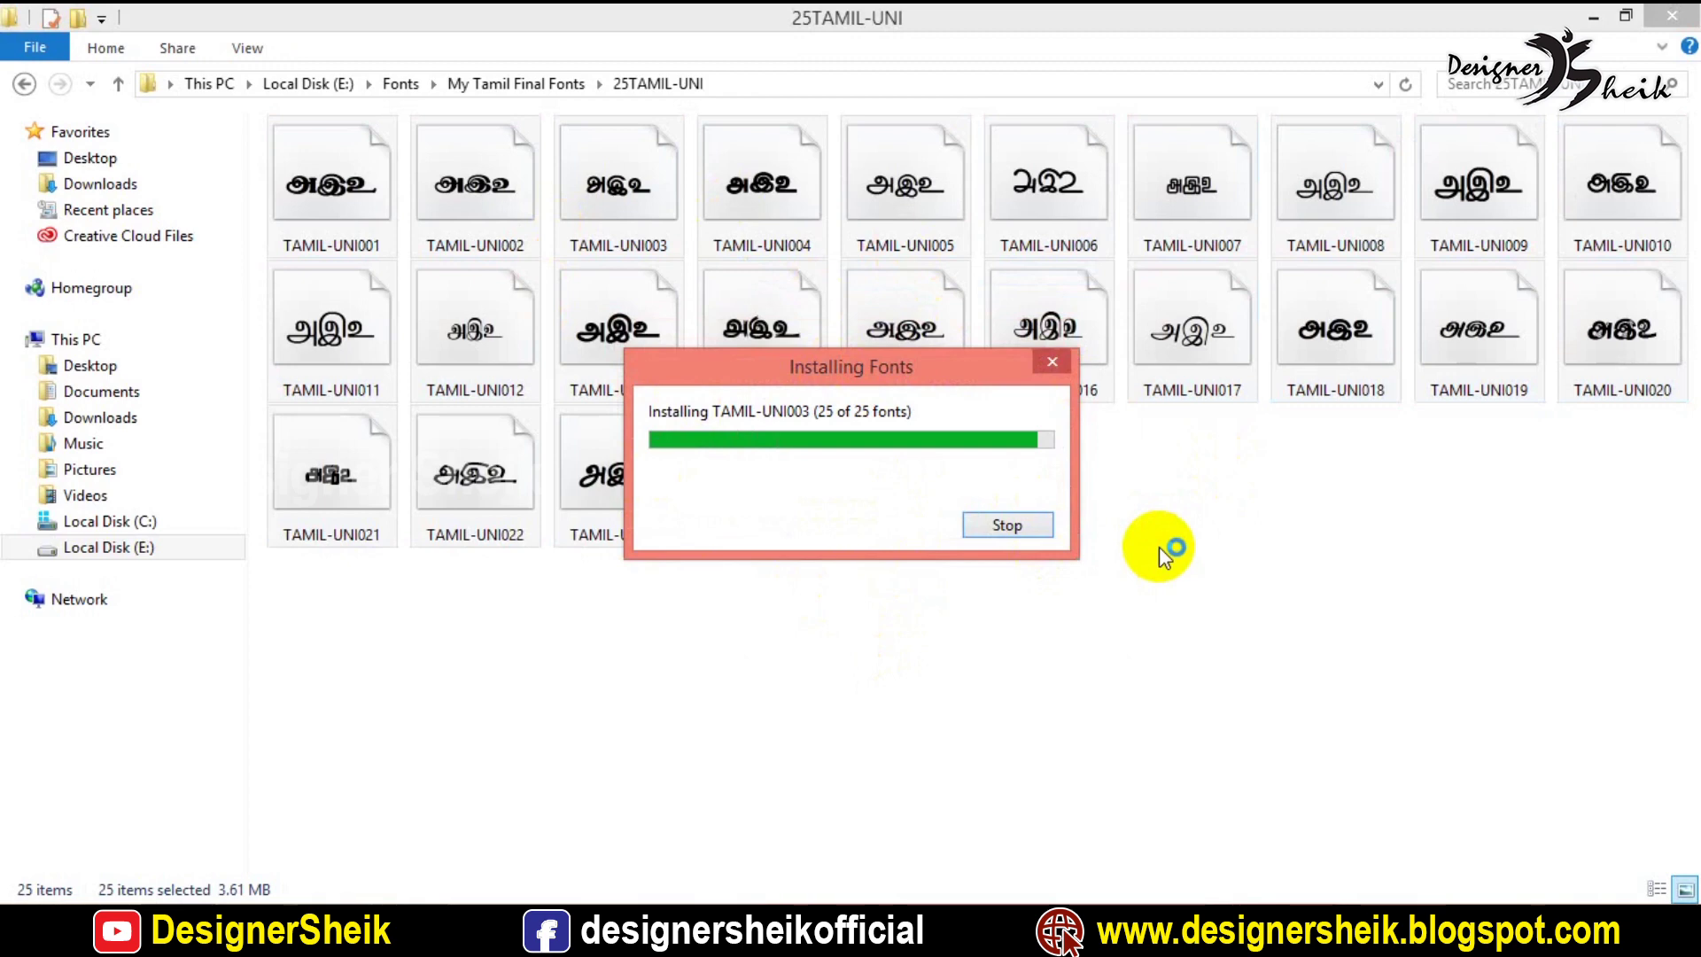
left_click(1019, 447)
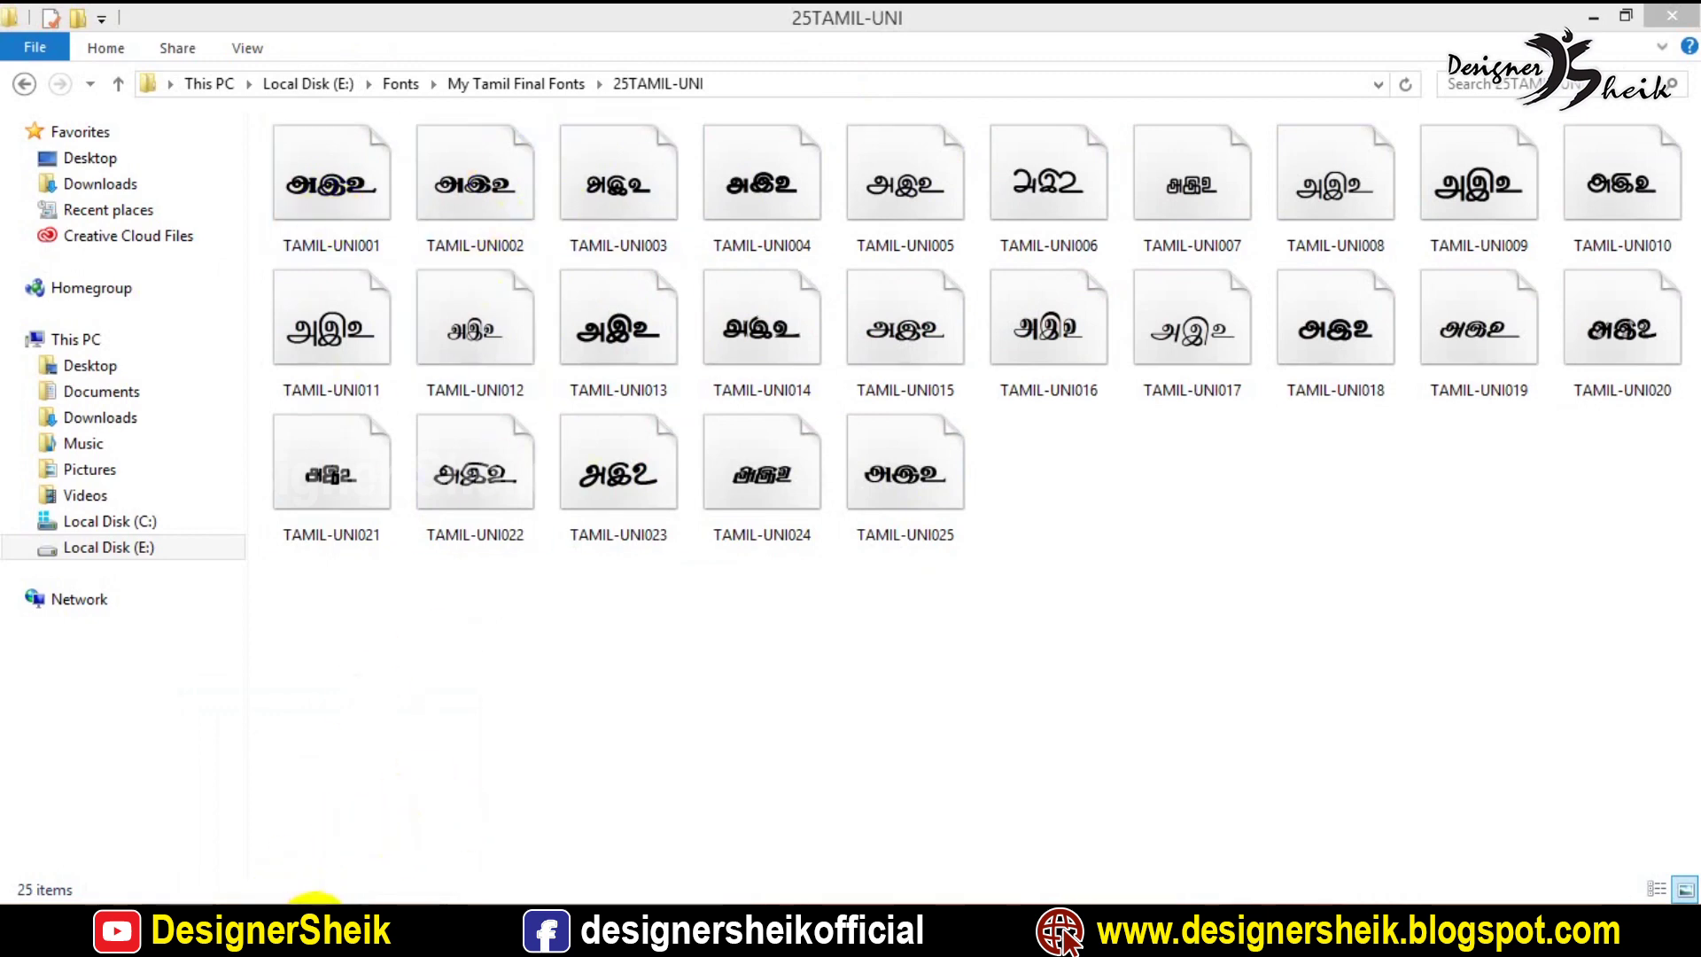
Bring Photoshop's blank Untitled-1 document to the front and maximize its window
mouse_move(316, 901)
left_click(389, 797)
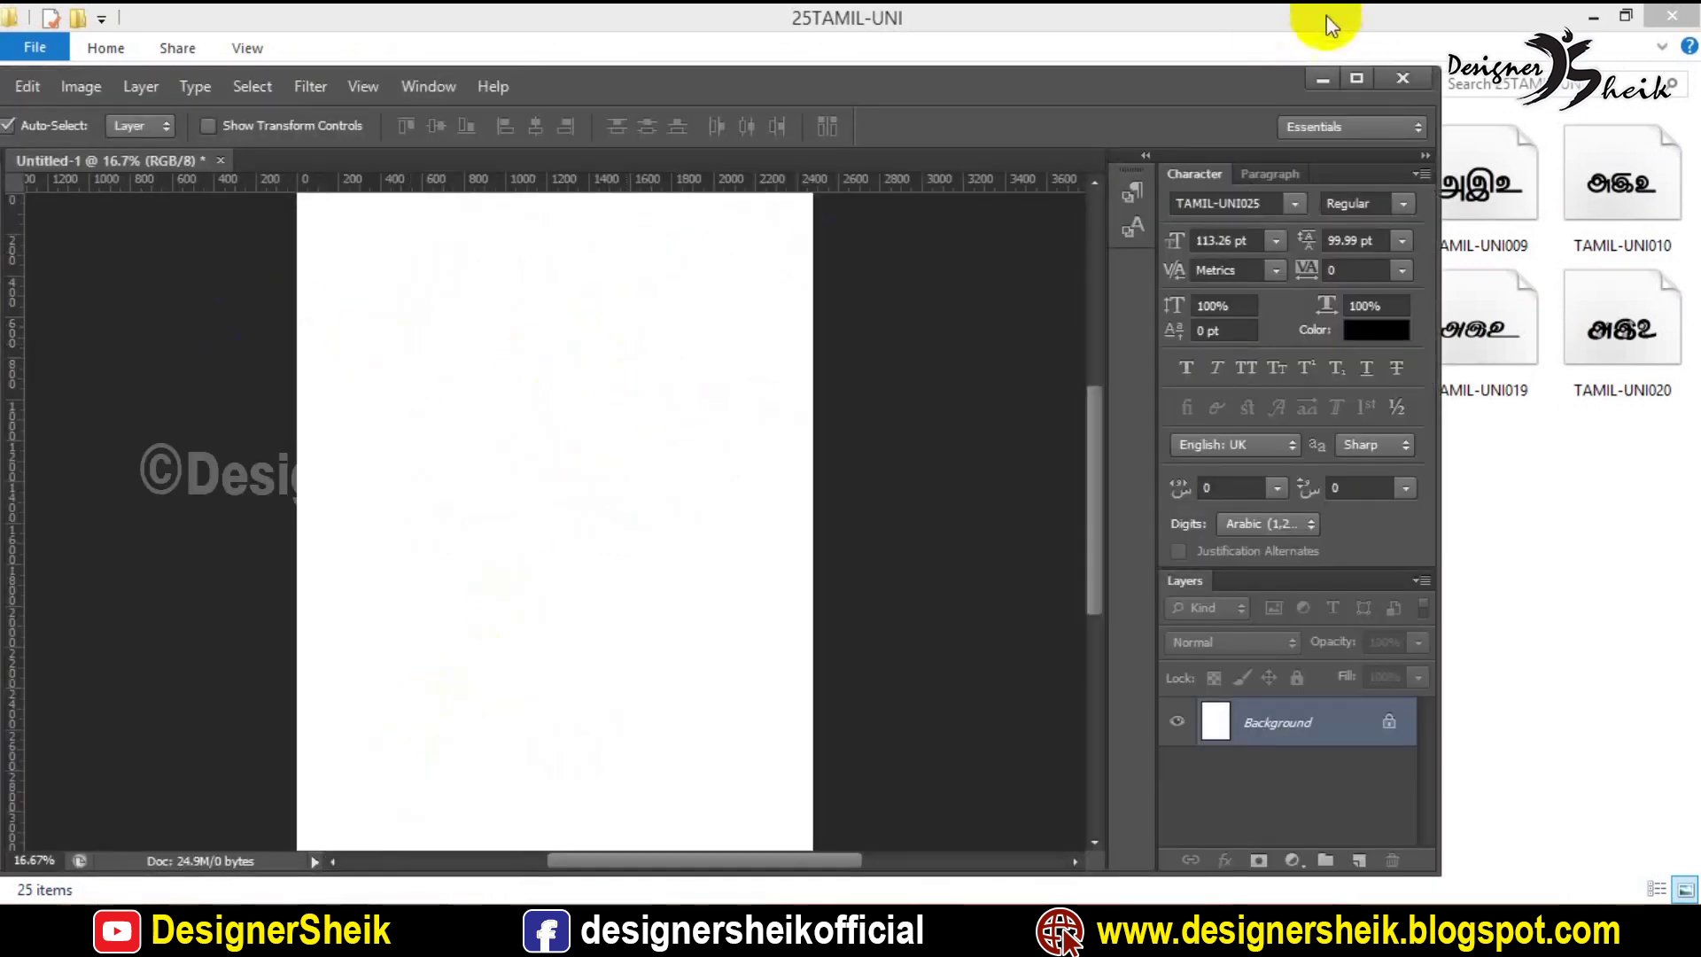
left_click(1353, 80)
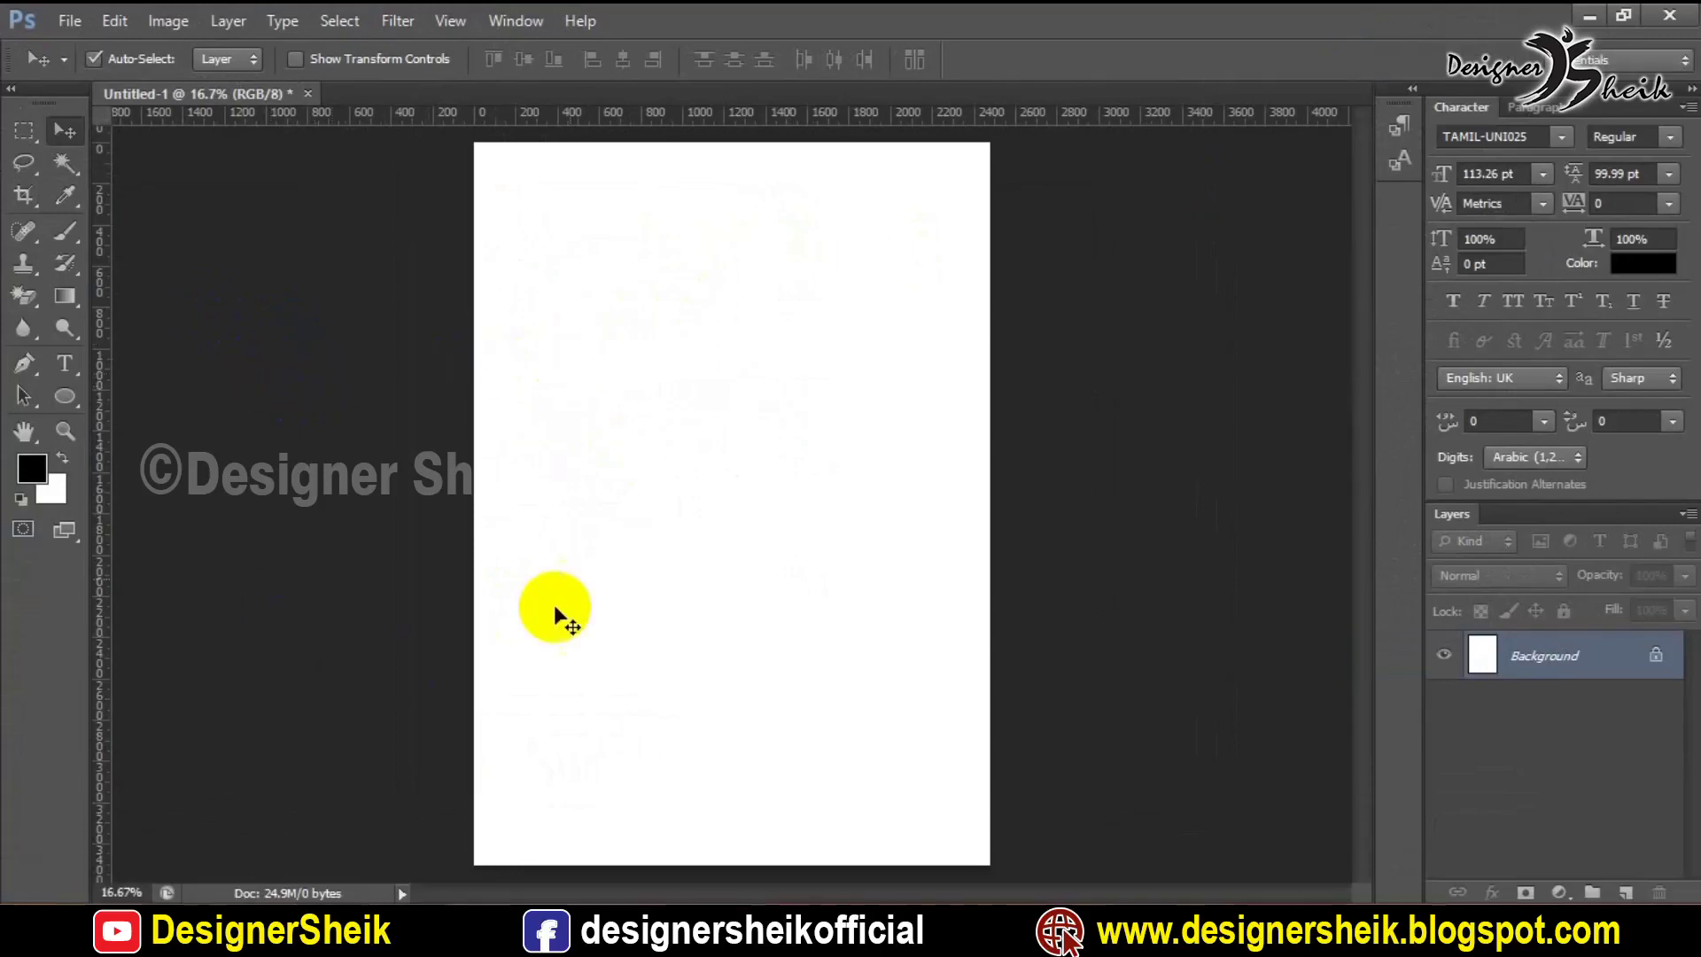
left_click(387, 645)
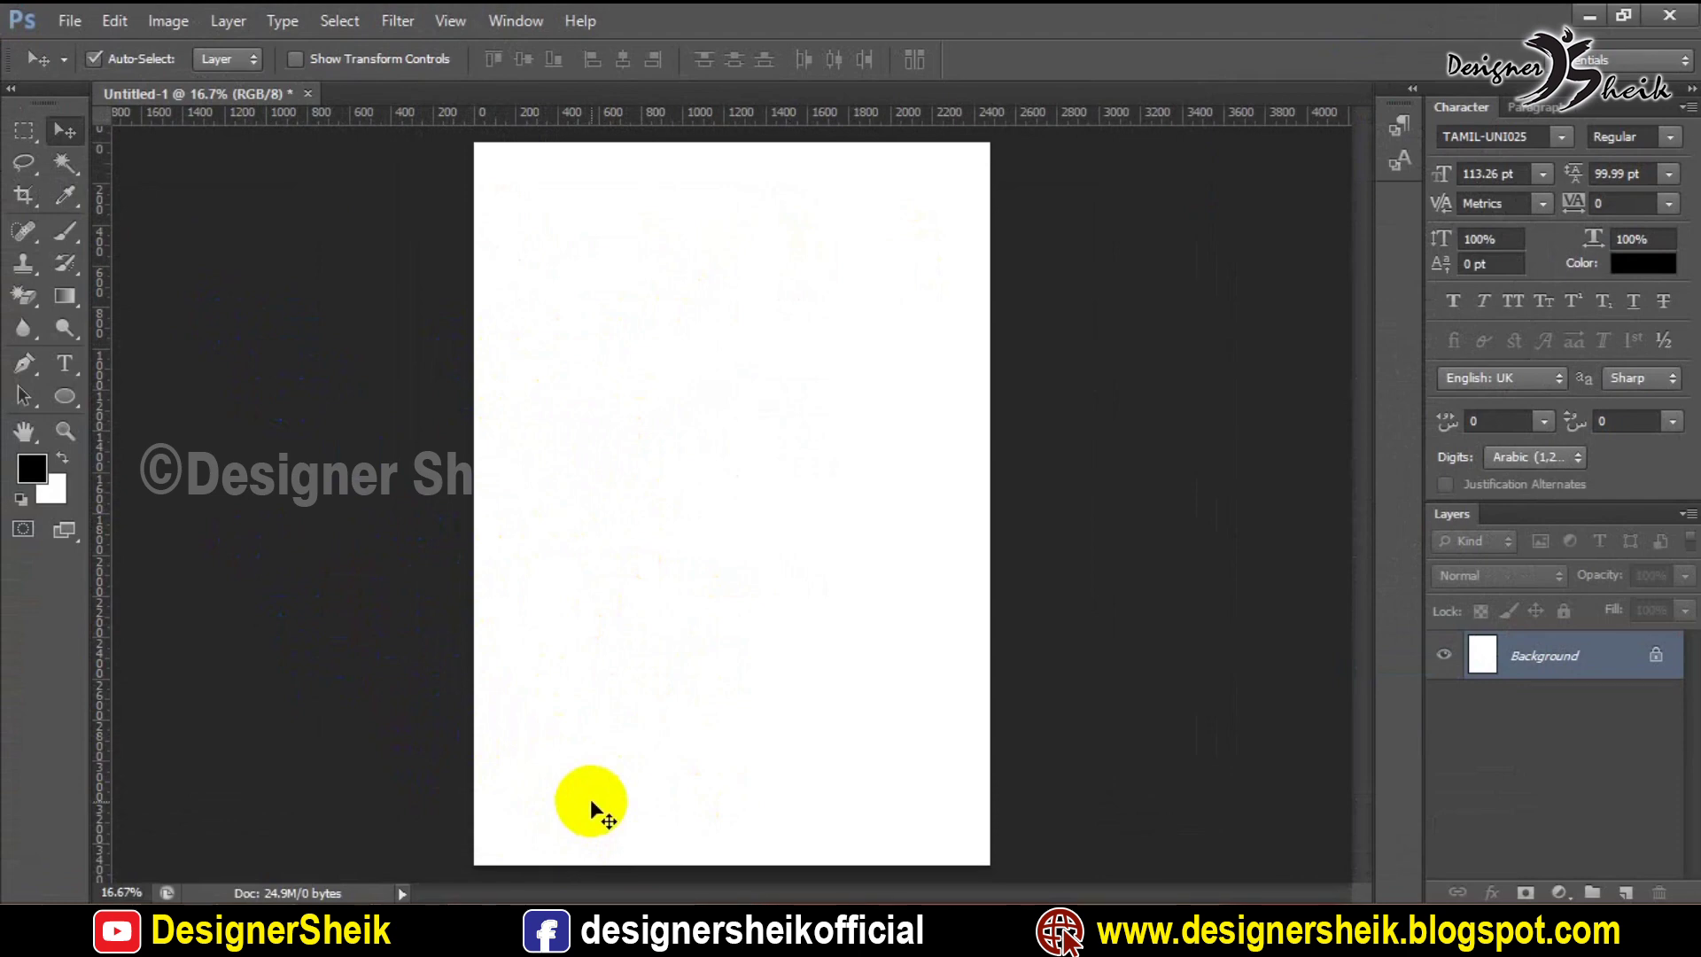
left_click(310, 890)
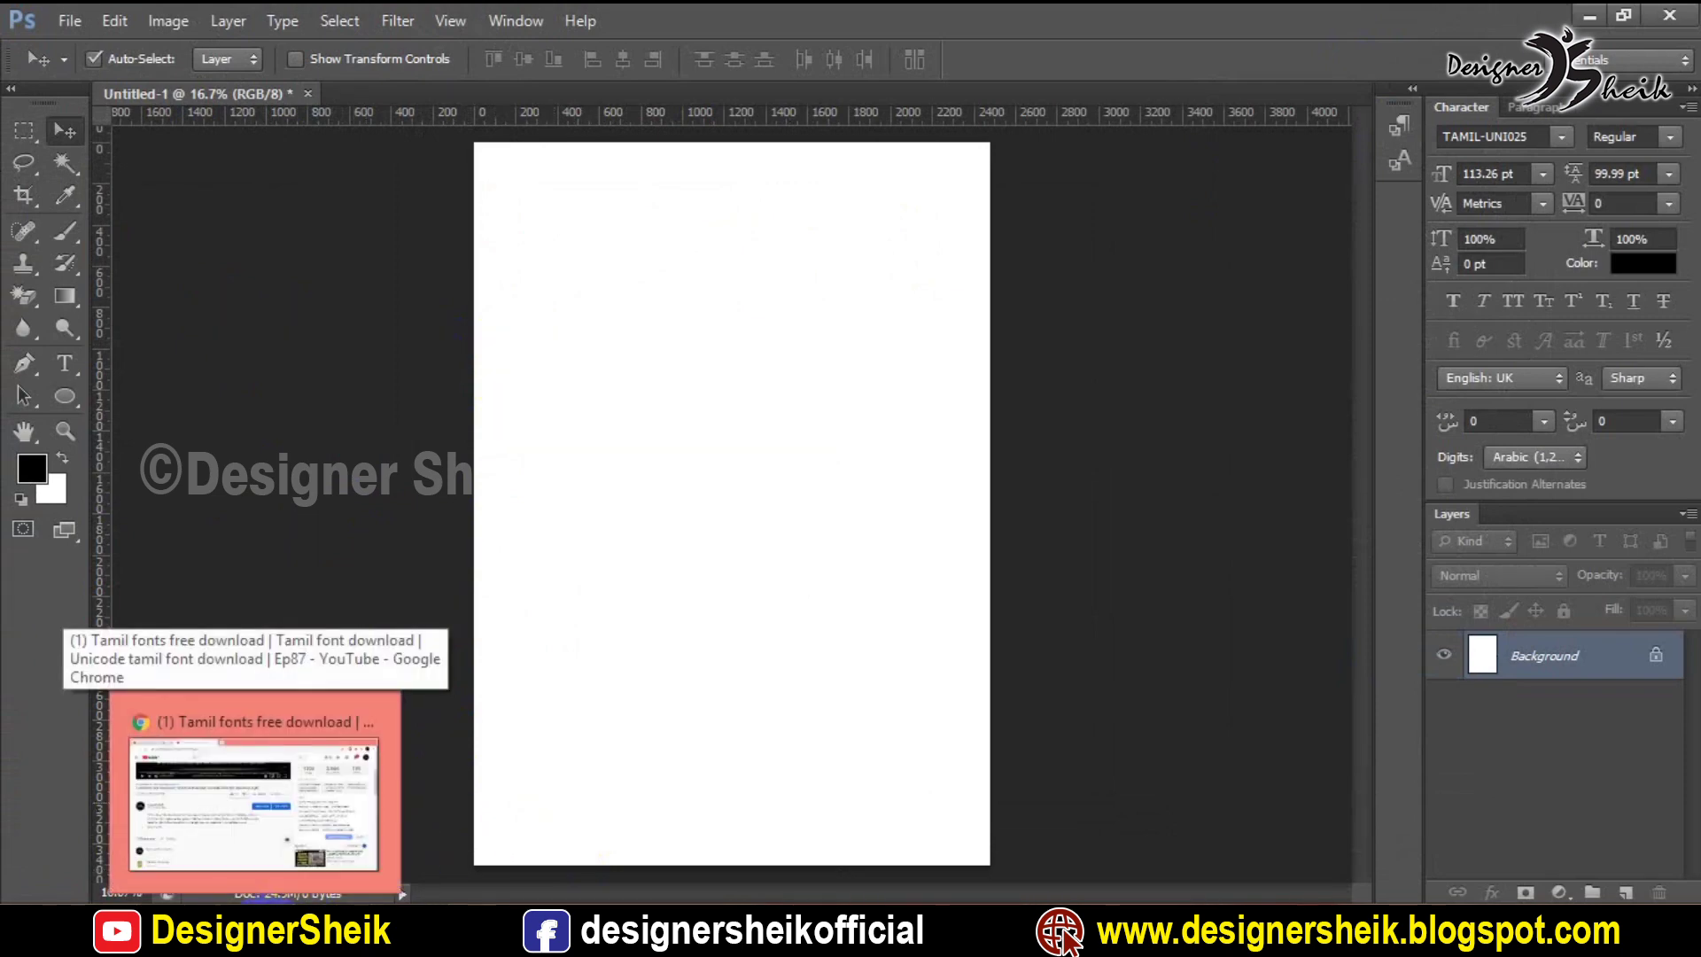
Expand the Tamil fonts video's description in Chrome and follow its Font Download Website link
left_click(256, 797)
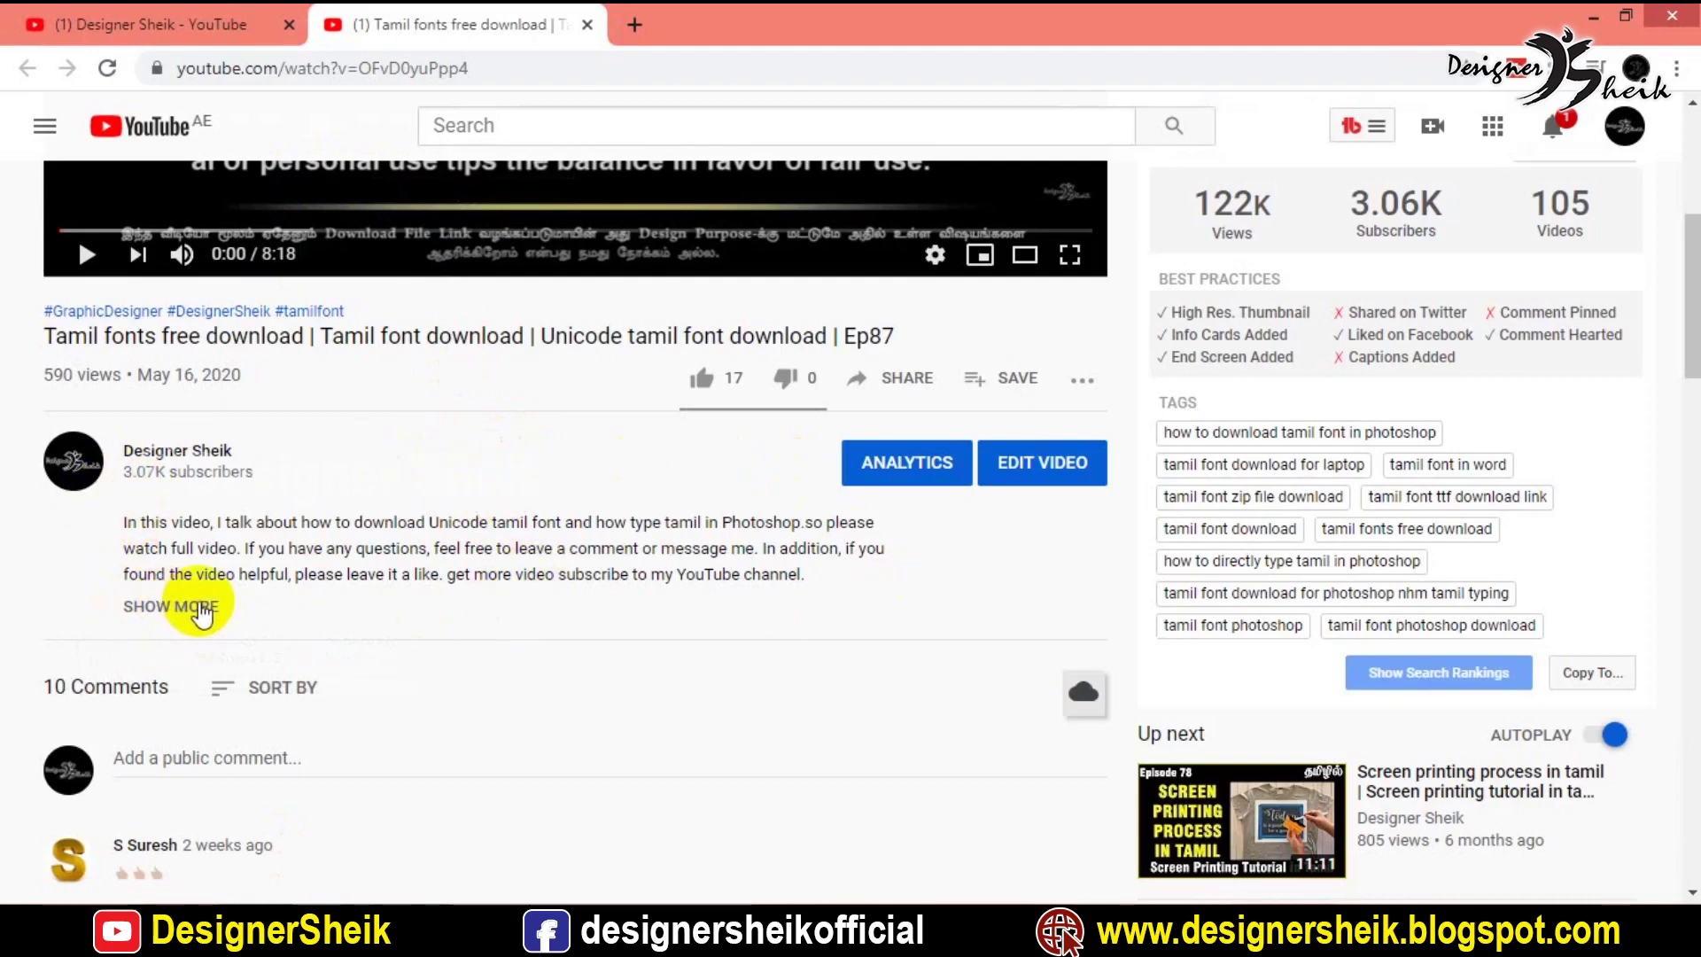
left_click(196, 608)
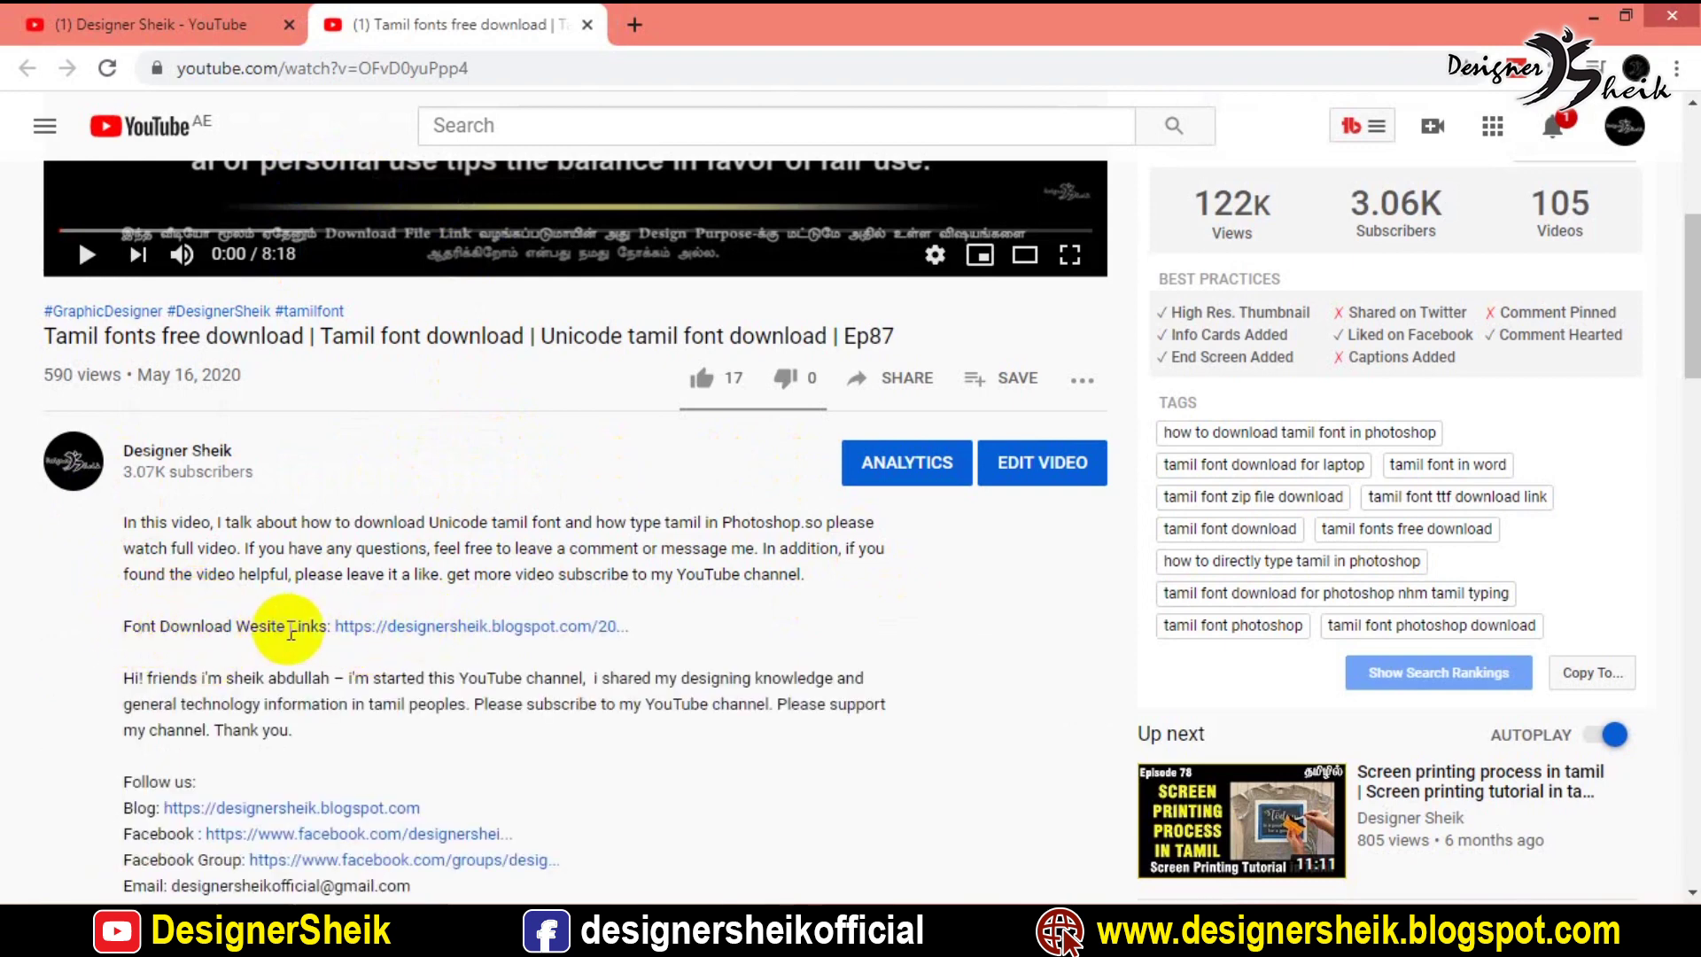
left_click(494, 625)
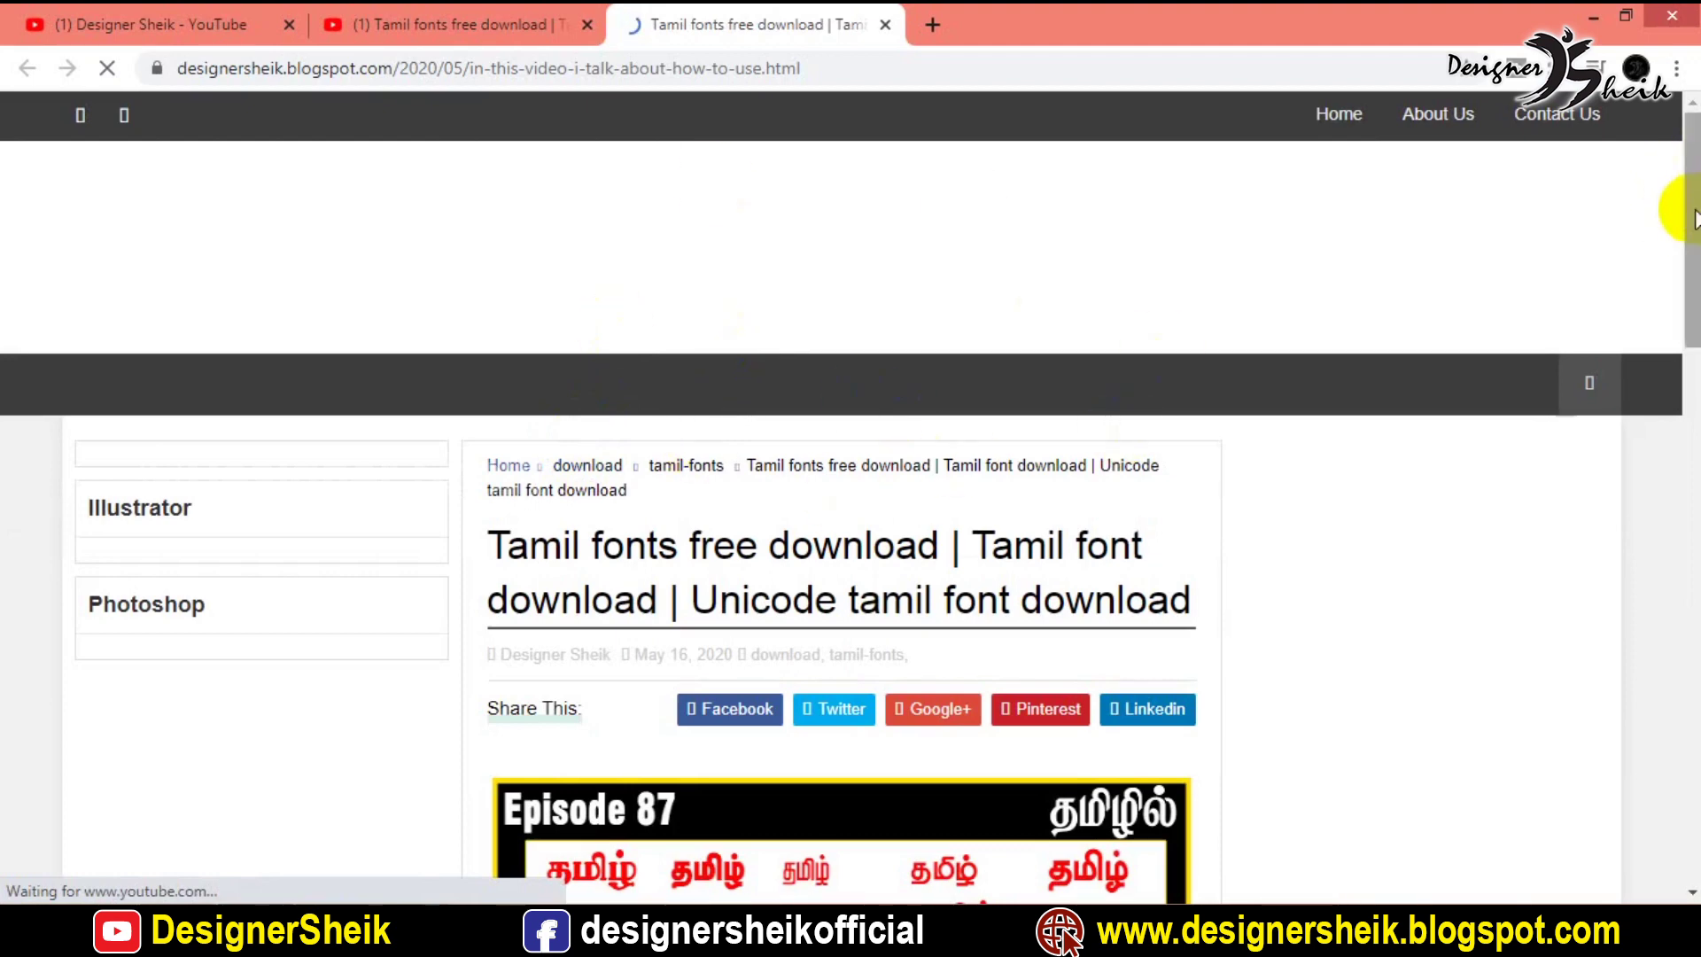
Follow the blog's Unicode Tamil font Download link to the 25TAMIL-UNI.rar (1.62MB) MediaFire page
left_click_drag(1687, 209, 1693, 341)
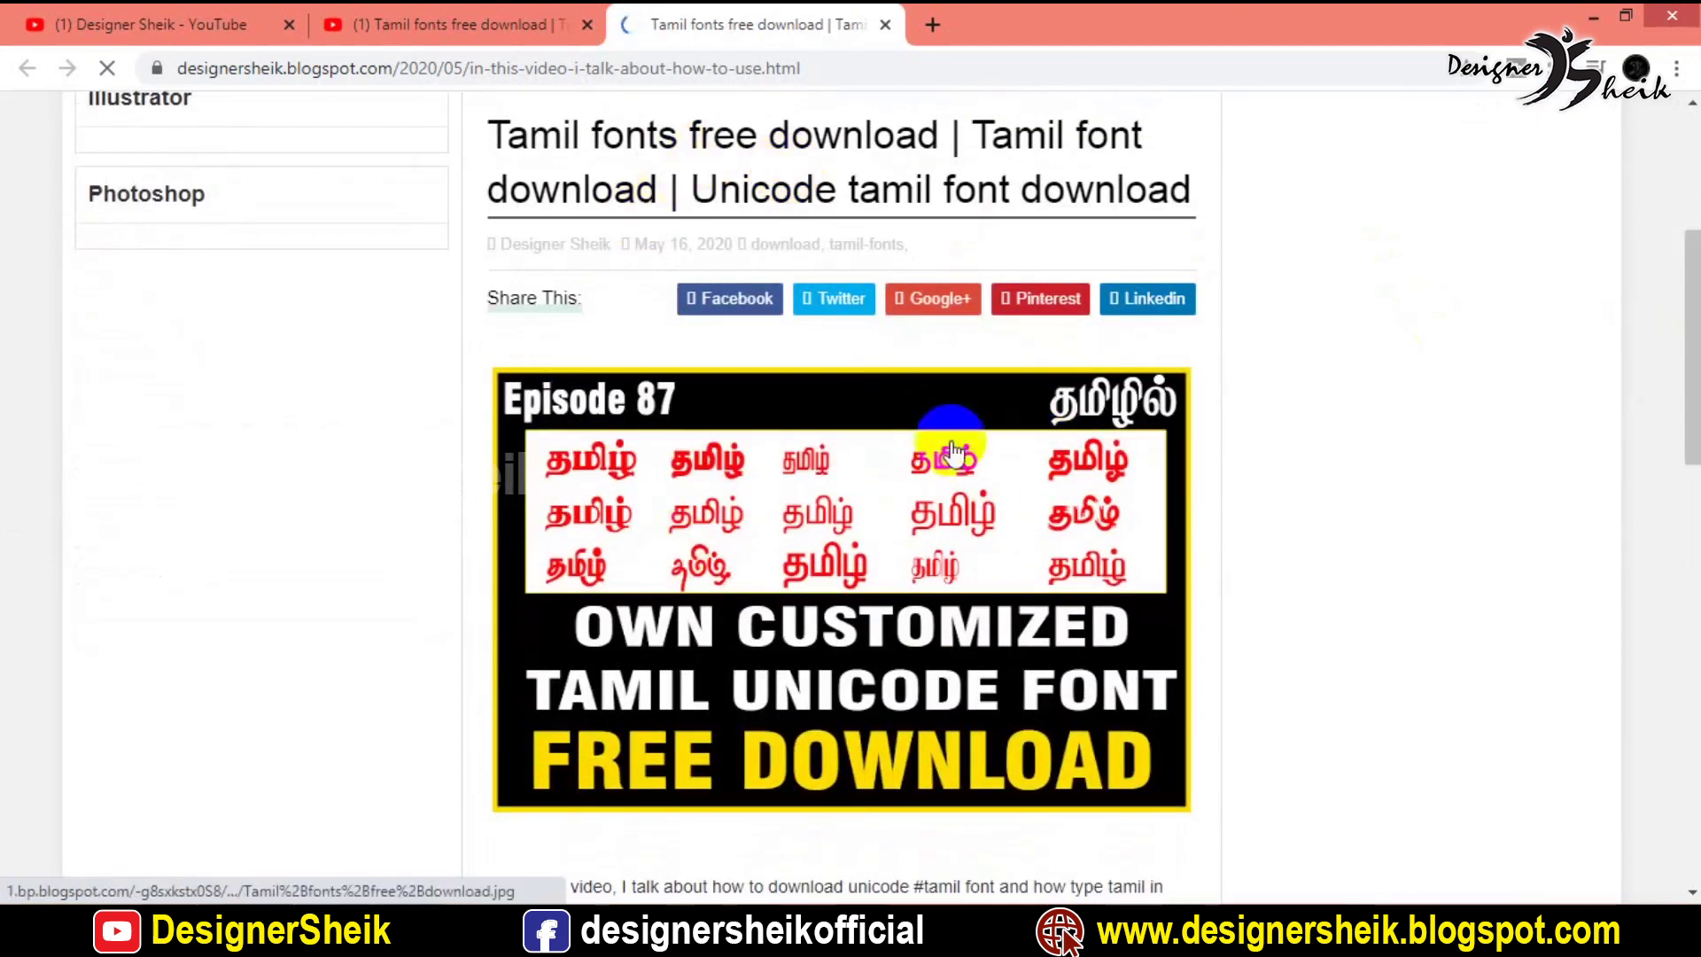
scroll(1689, 417, "down", 1)
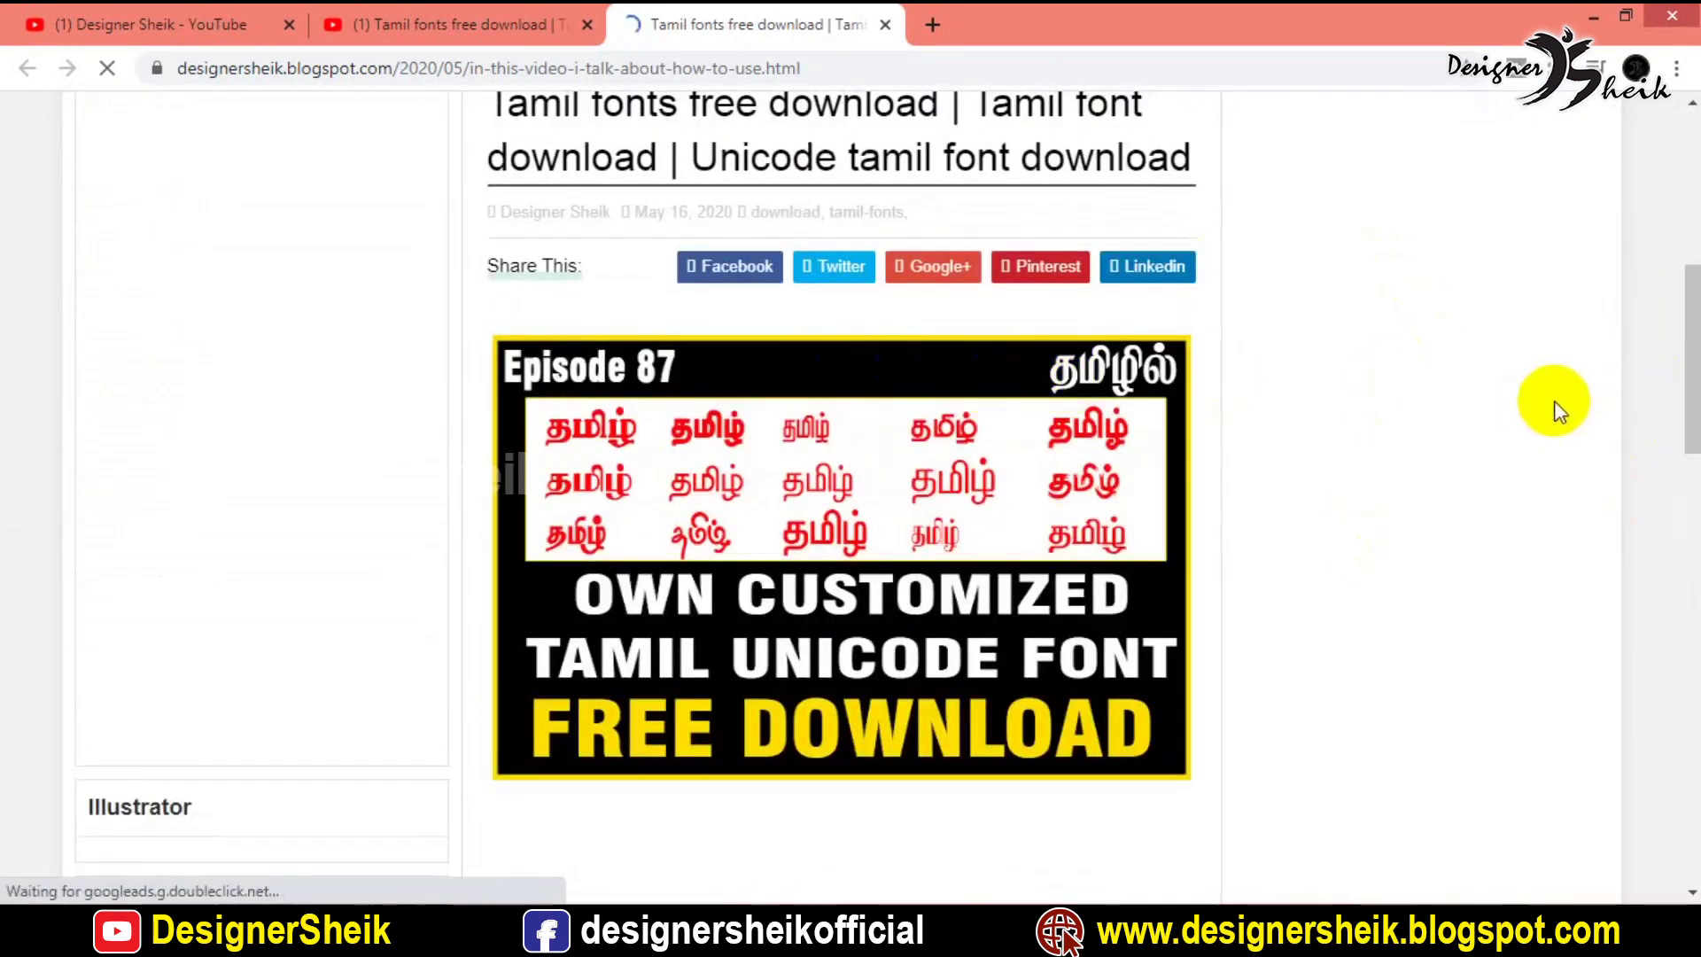
left_click_drag(1681, 379, 1671, 608)
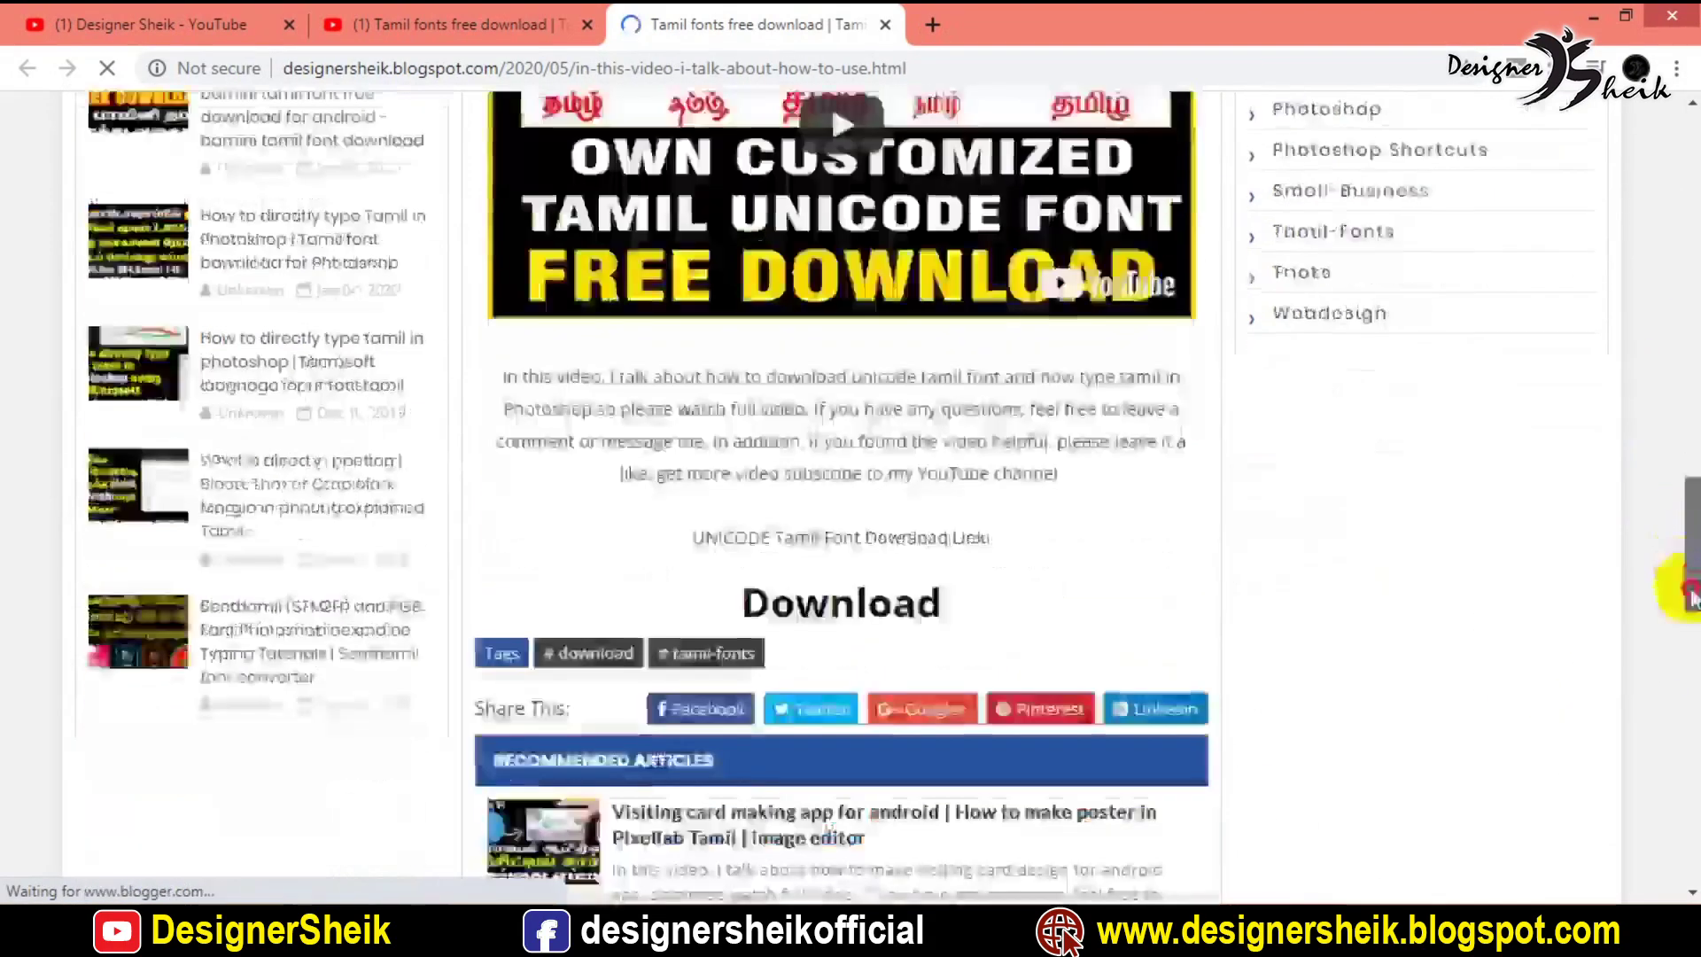
left_click_drag(1692, 519, 1691, 620)
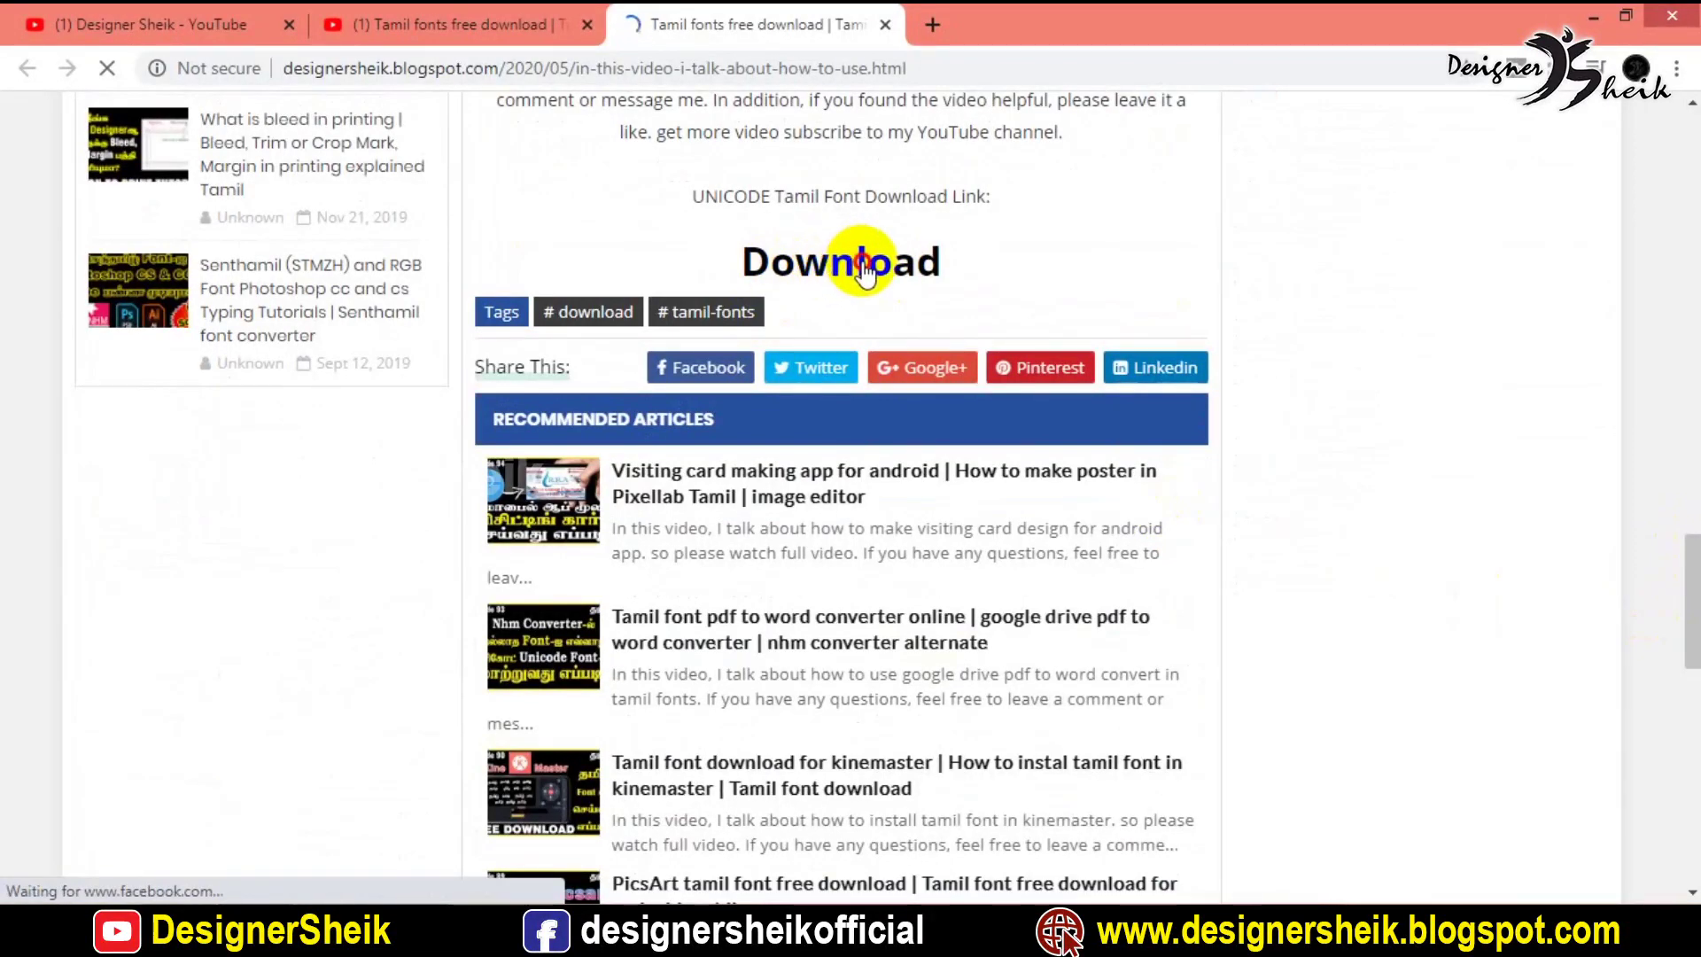
left_click(863, 270)
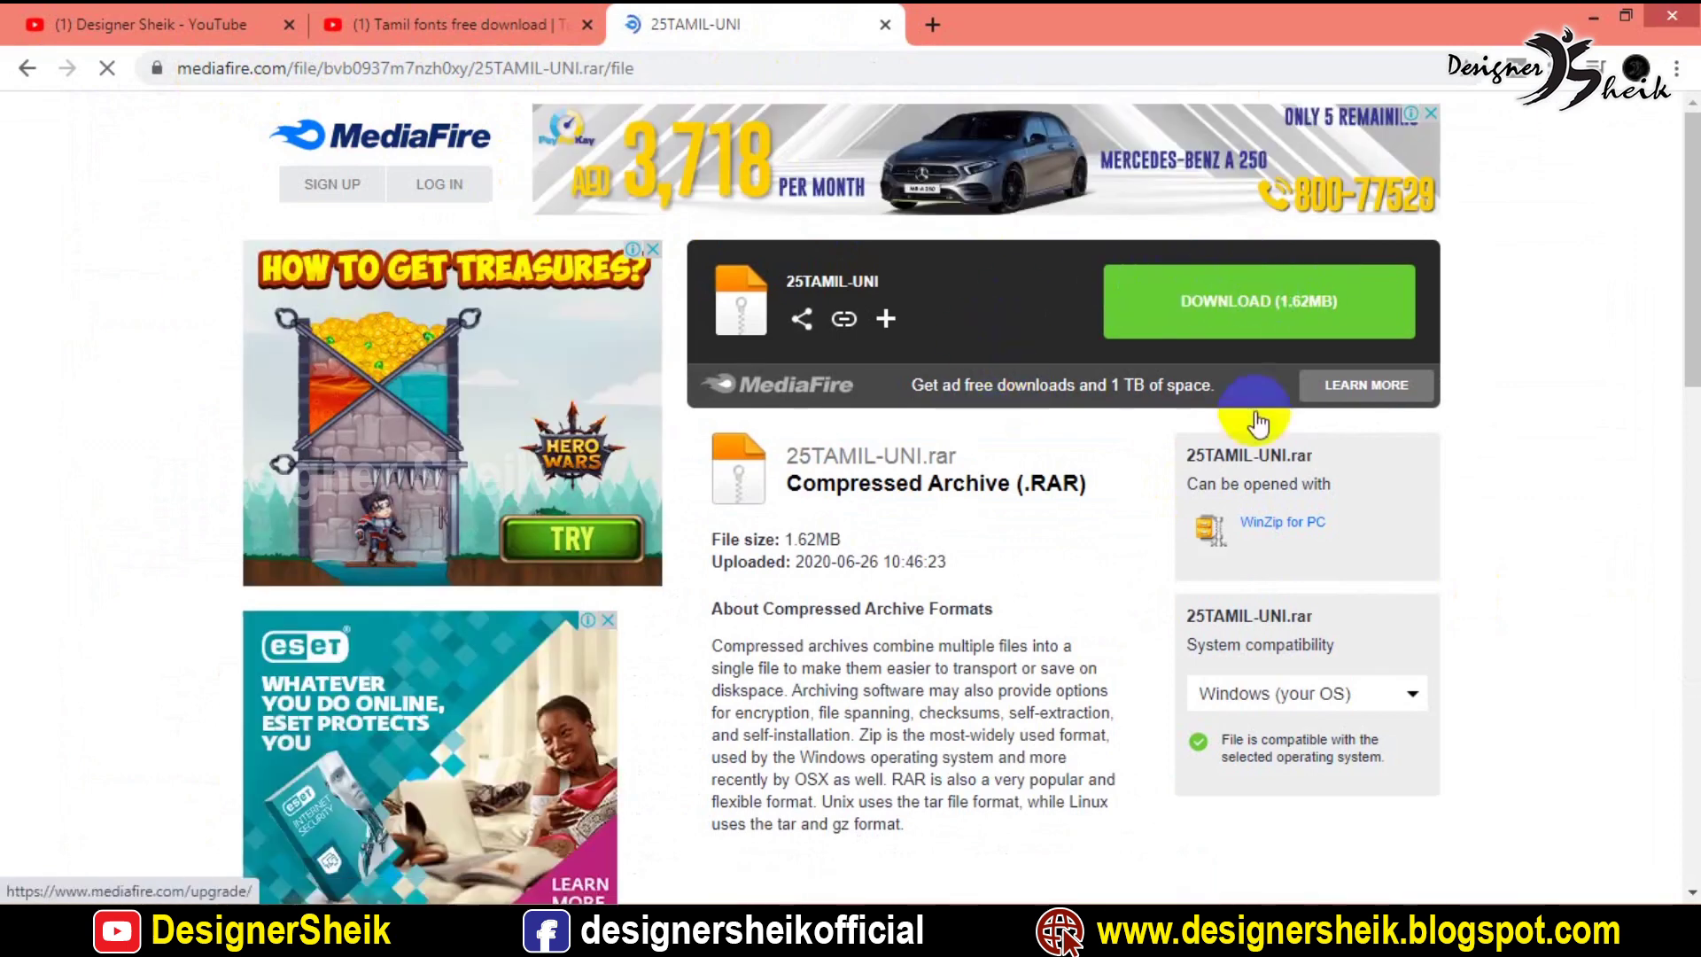
left_click(1306, 317)
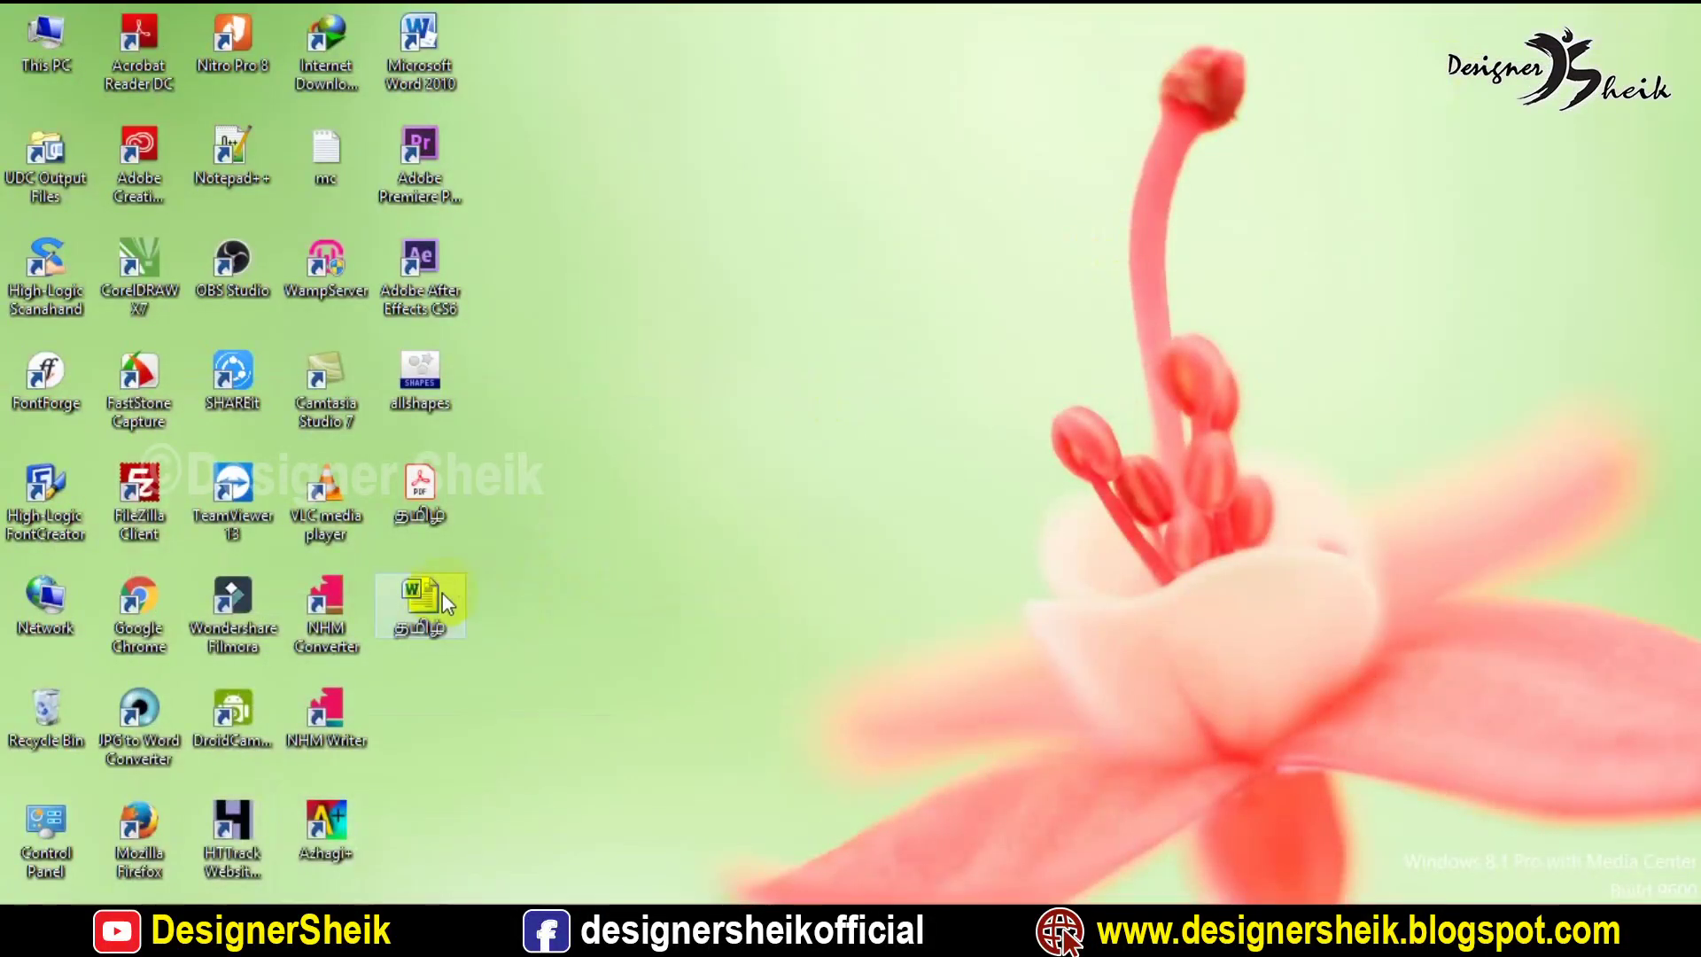
Open the Tamil Word document and set the first paragraph's font to TAMIL-UNI001
double_click(442, 595)
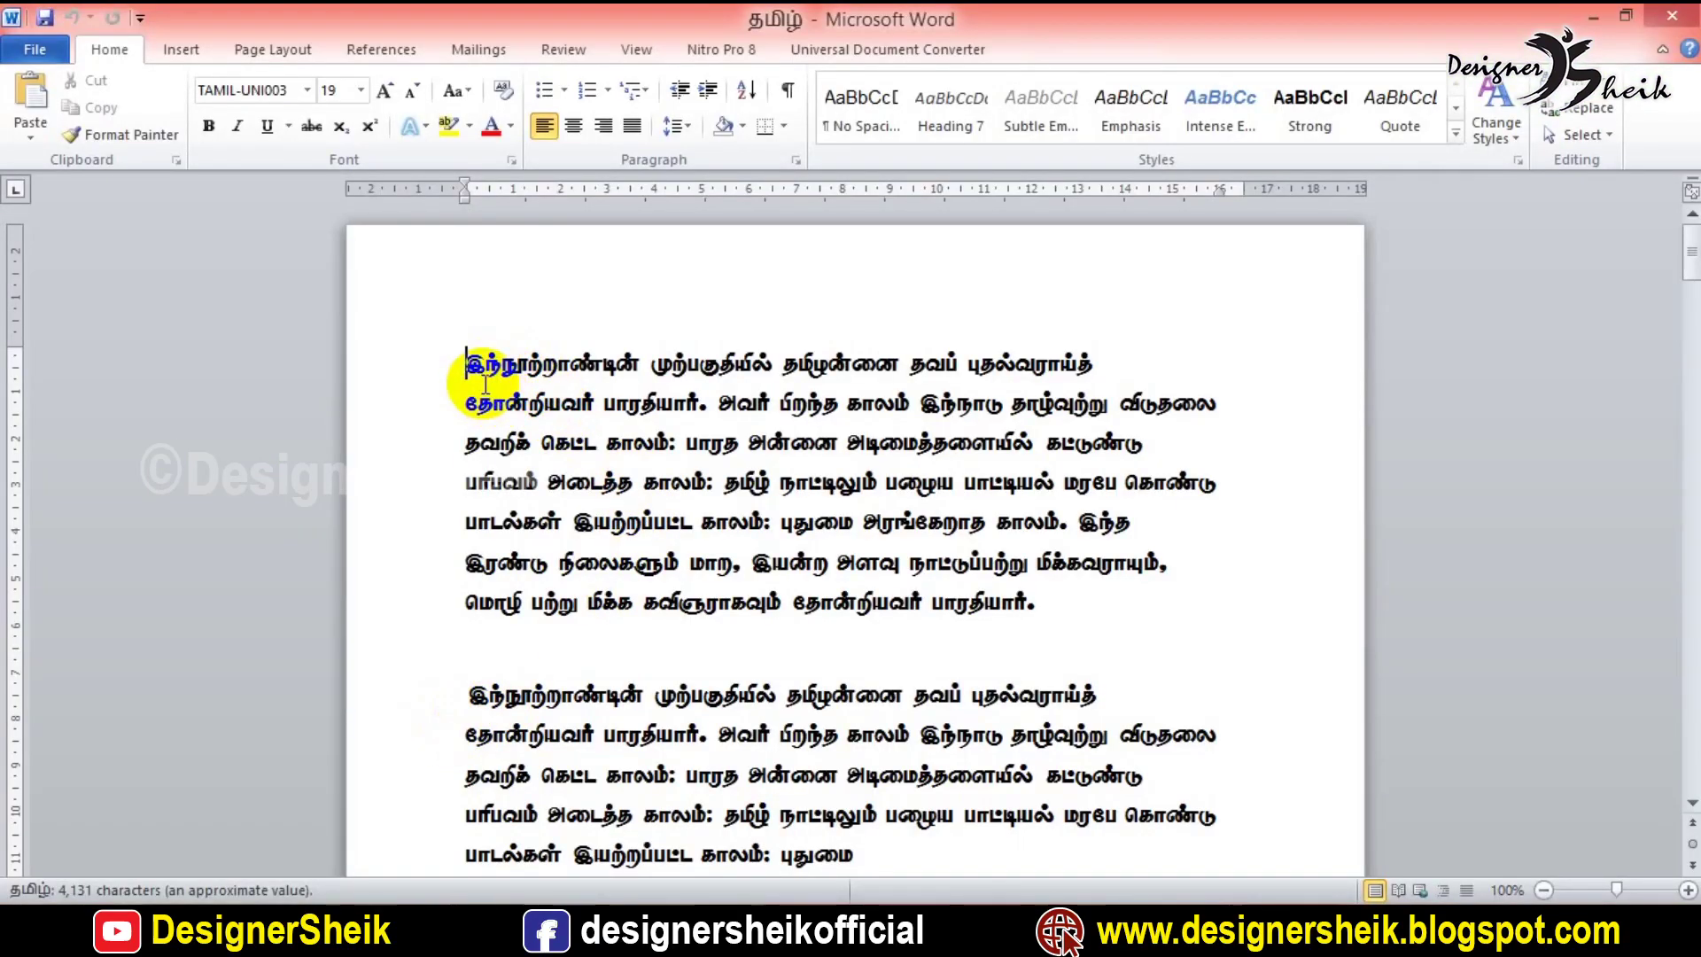
mouse_move(475, 350)
left_mouse_down()
mouse_move(1037, 609)
mouse_move(459, 353)
mouse_move(1099, 589)
left_mouse_up()
left_click(1045, 609)
left_click(535, 367)
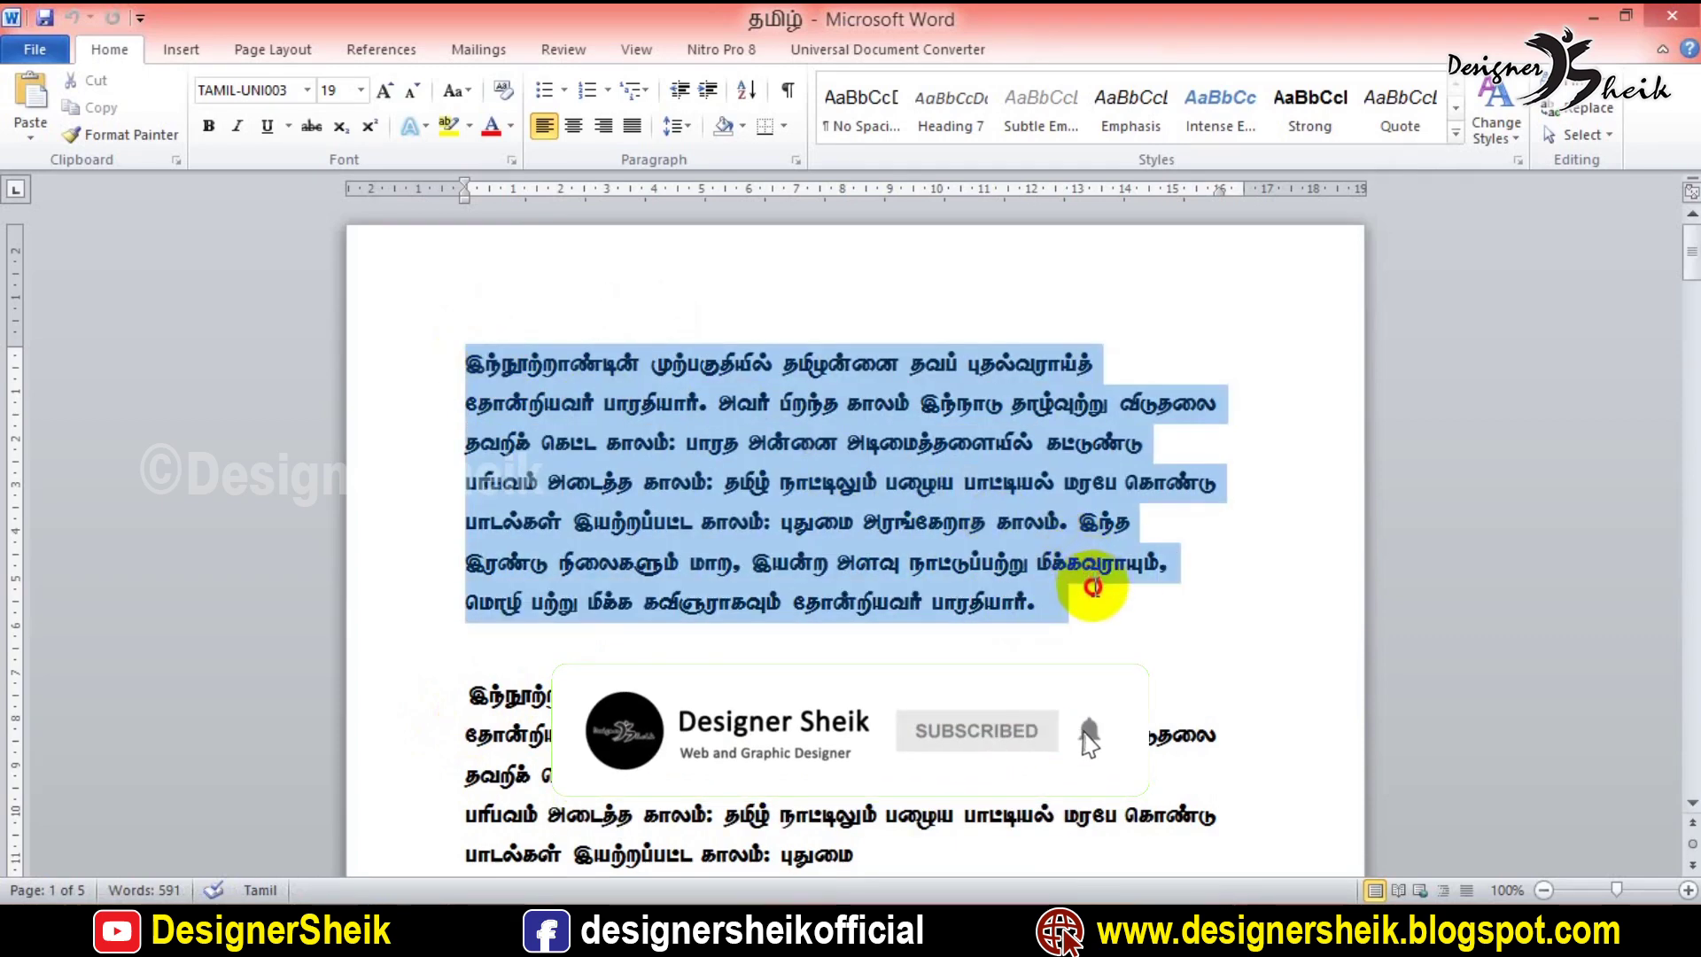
left_click(281, 89)
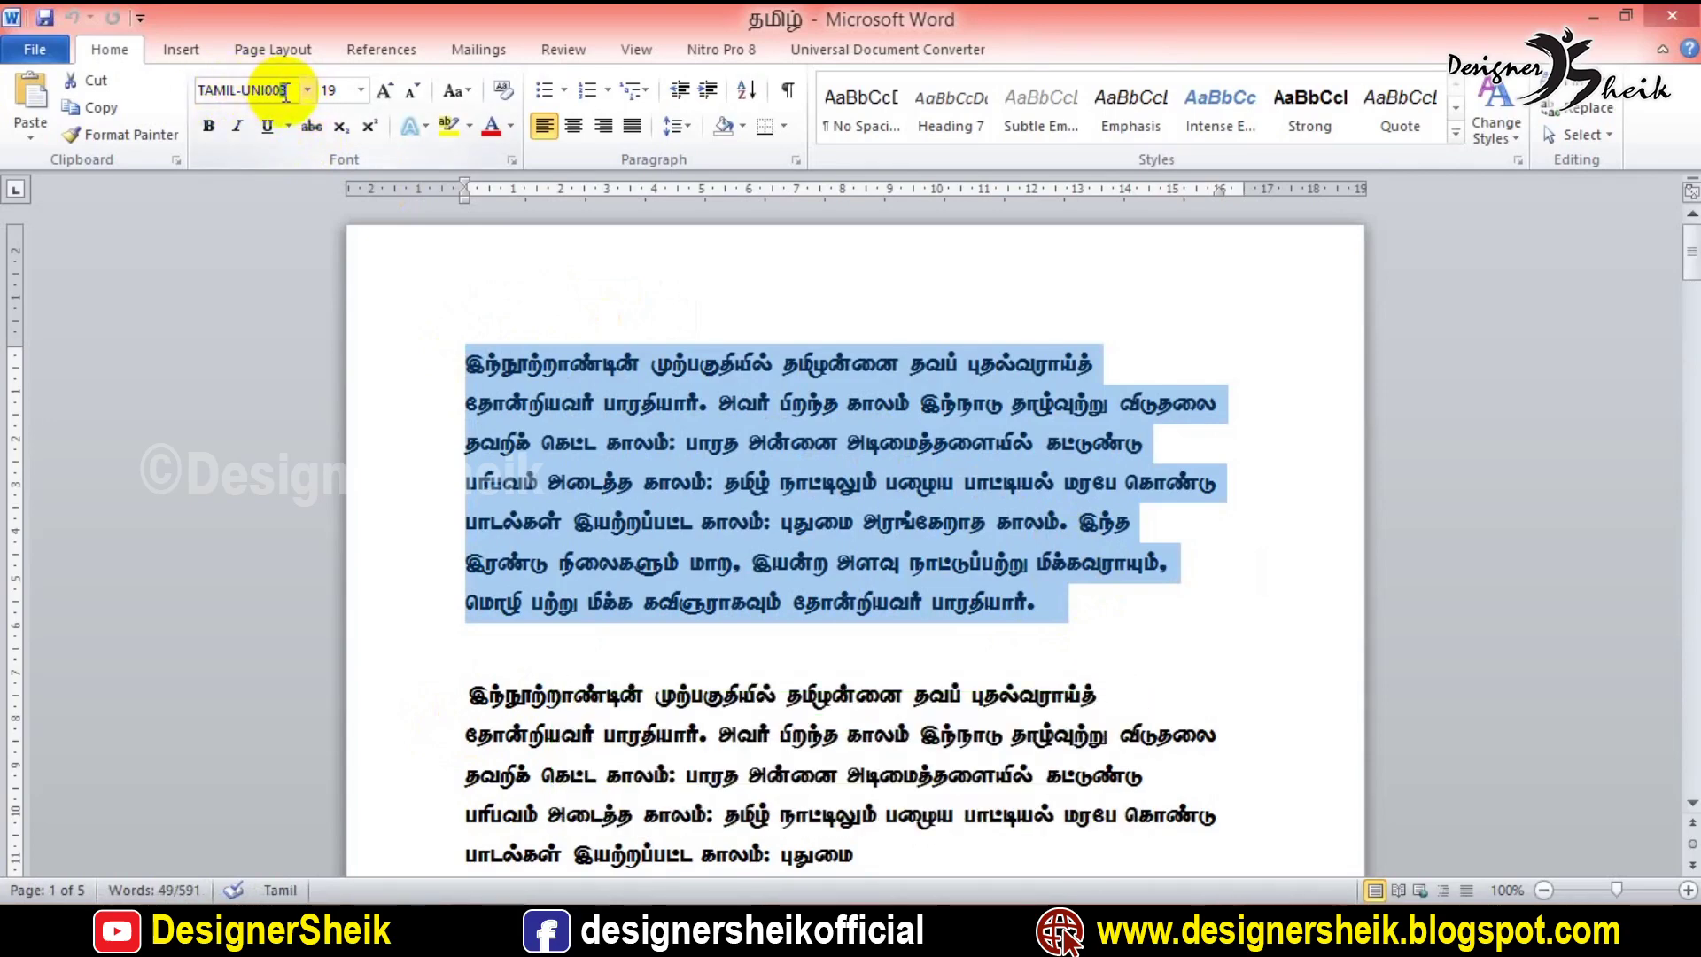
type("7")
key("Return")
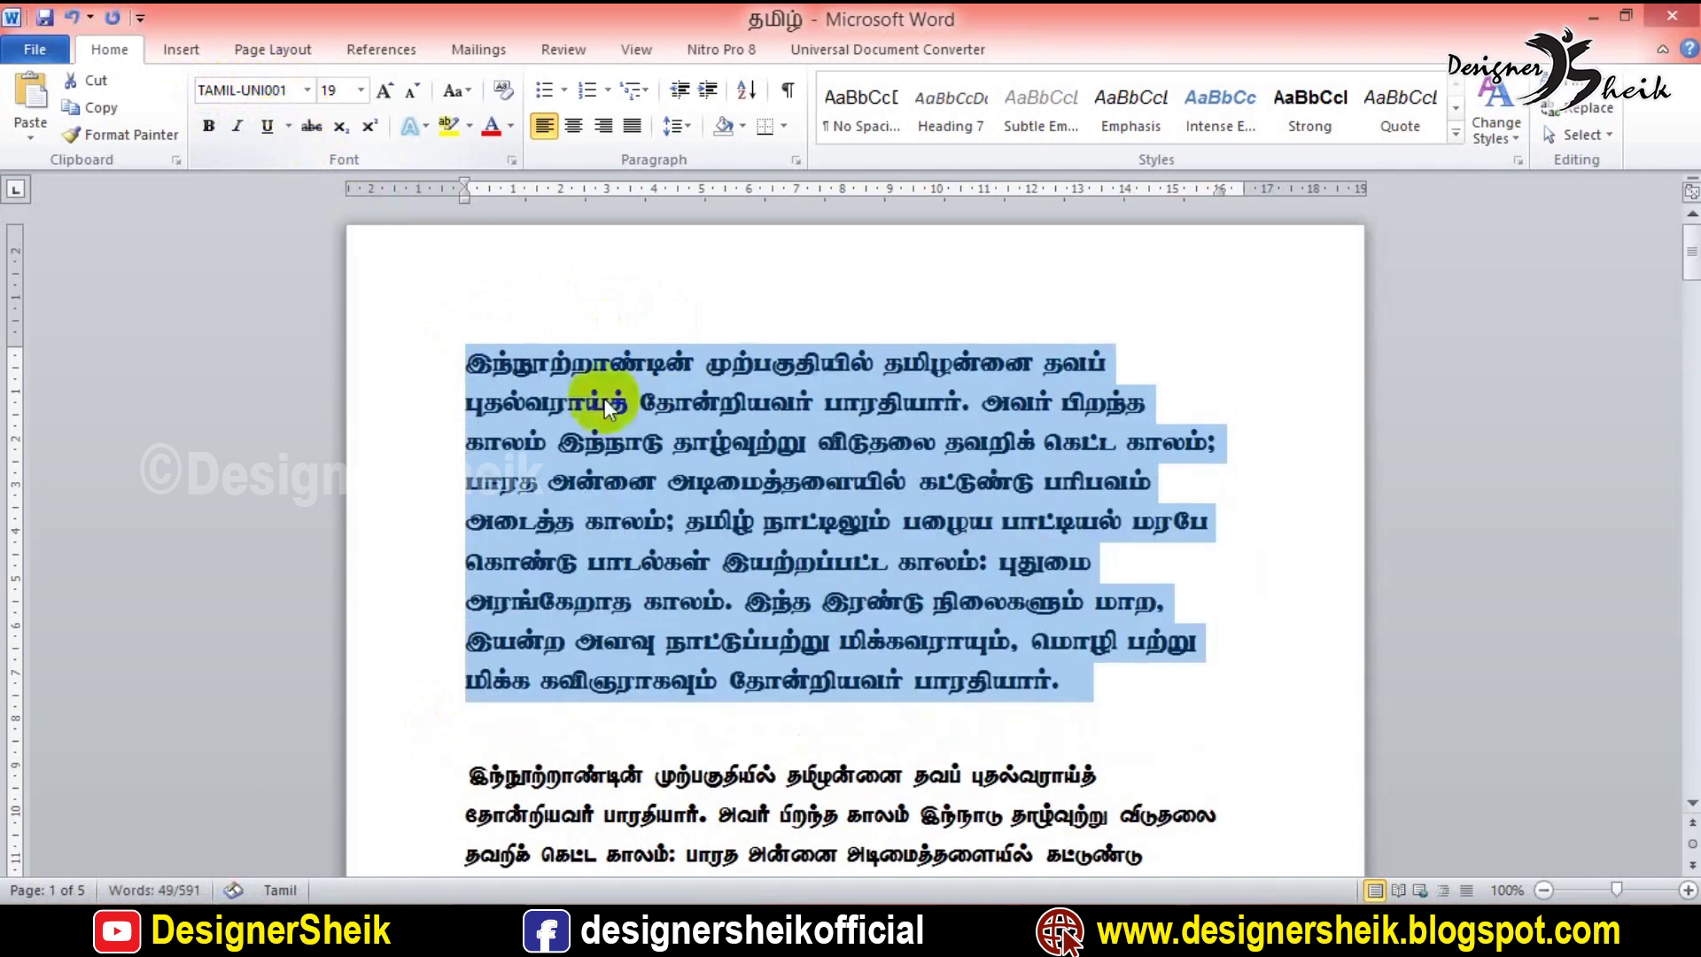
left_click(693, 403)
Change the first Tamil paragraph's font to TAMIL-UNI025 and check the result
left_click_drag(475, 355, 1093, 683)
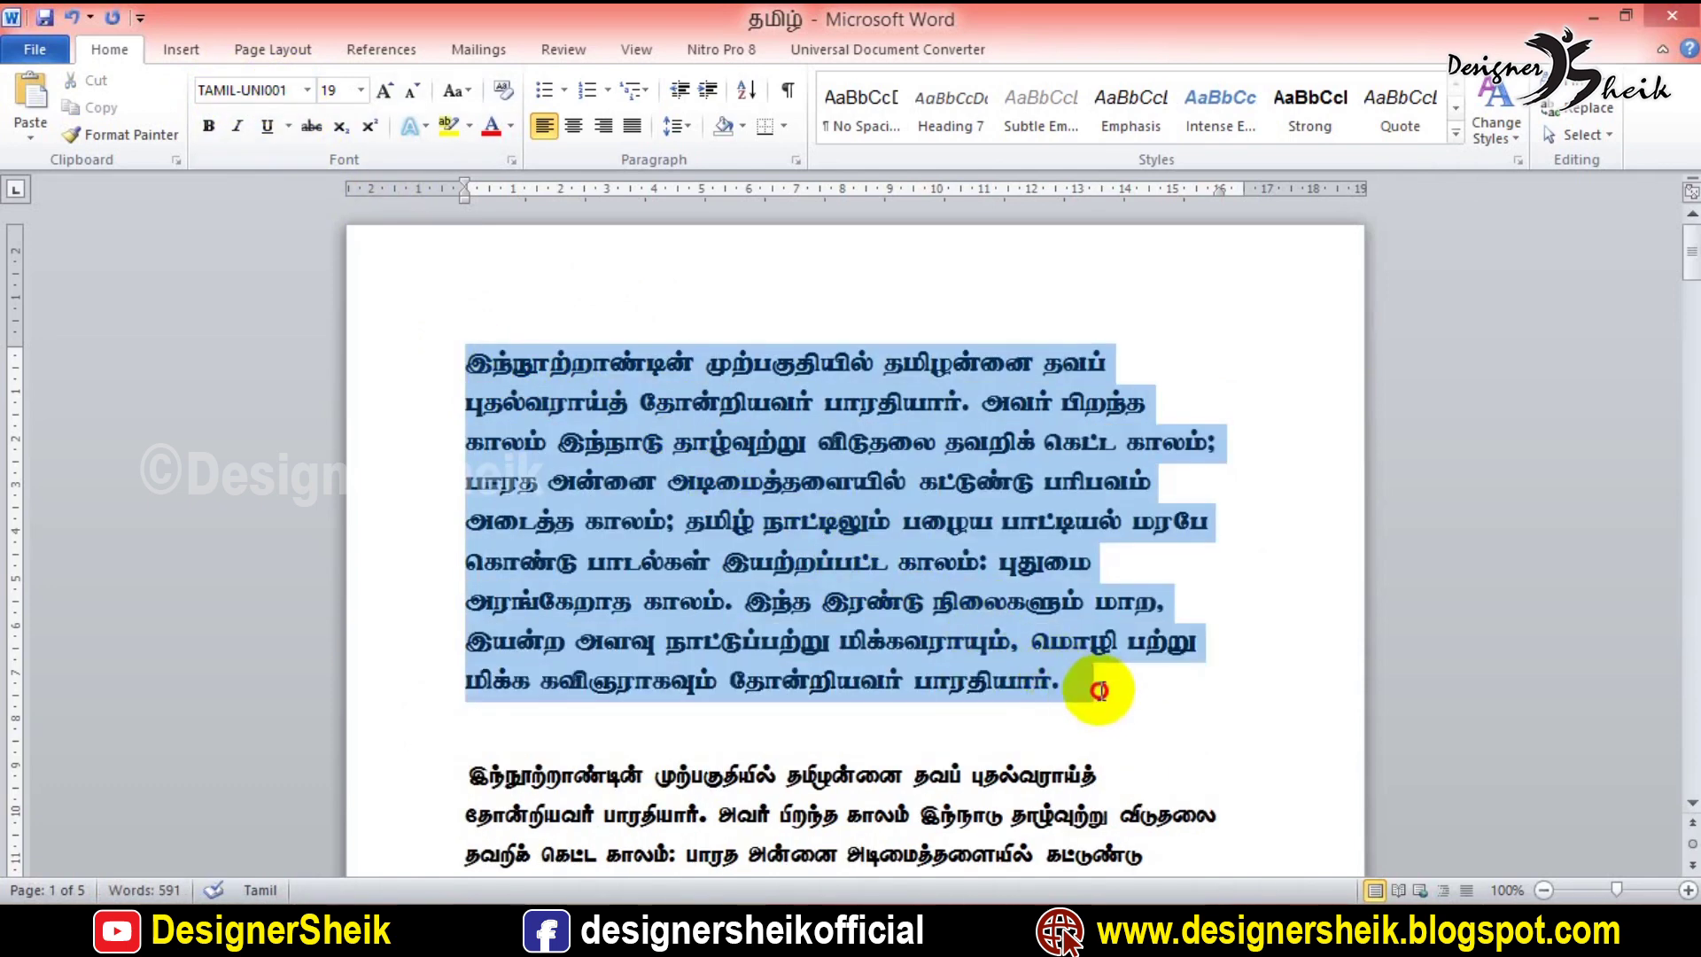
left_click(281, 92)
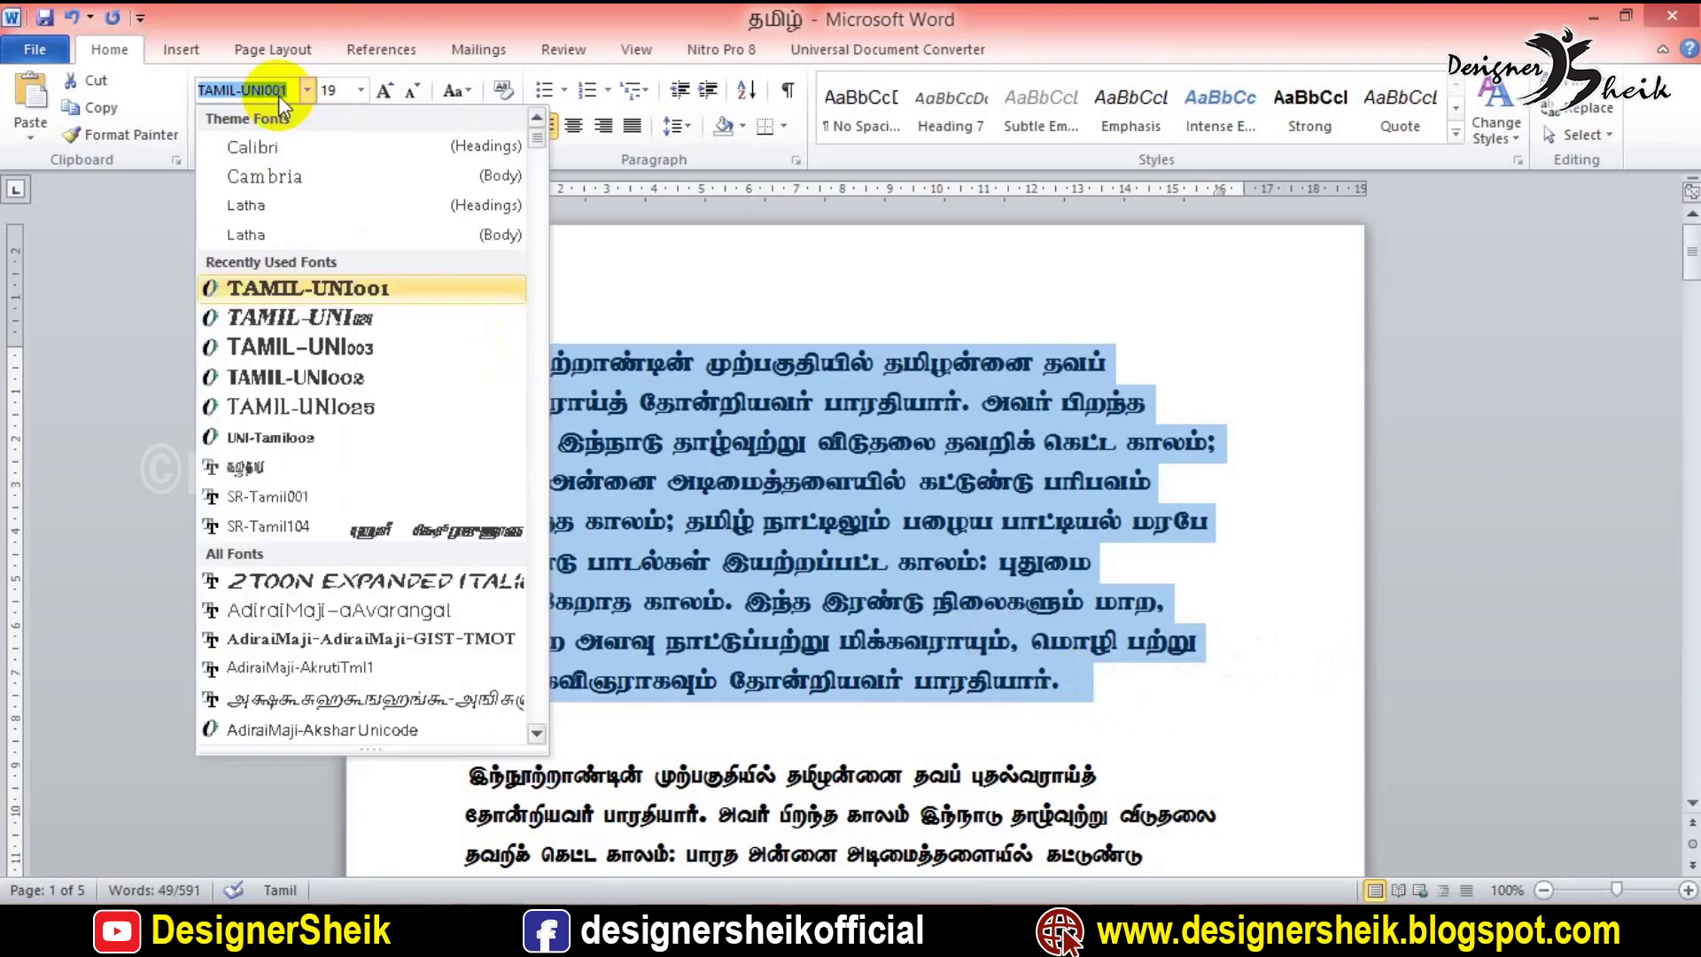
left_click(301, 405)
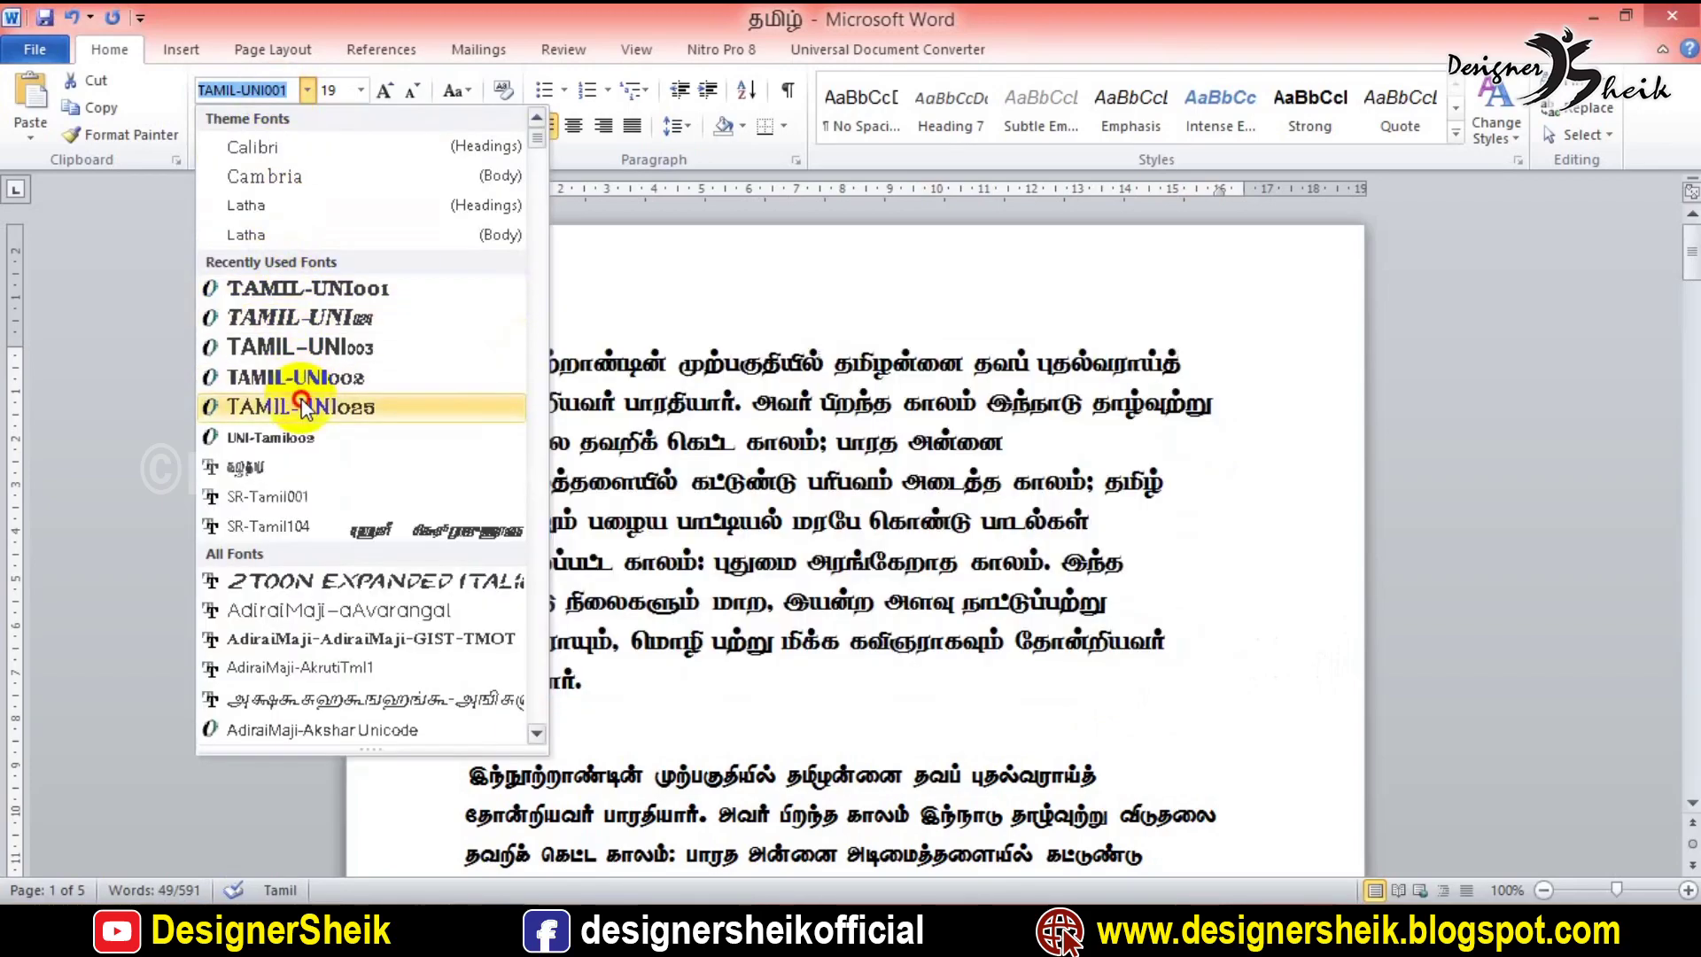
left_click(721, 461)
left_click_drag(463, 354, 493, 383)
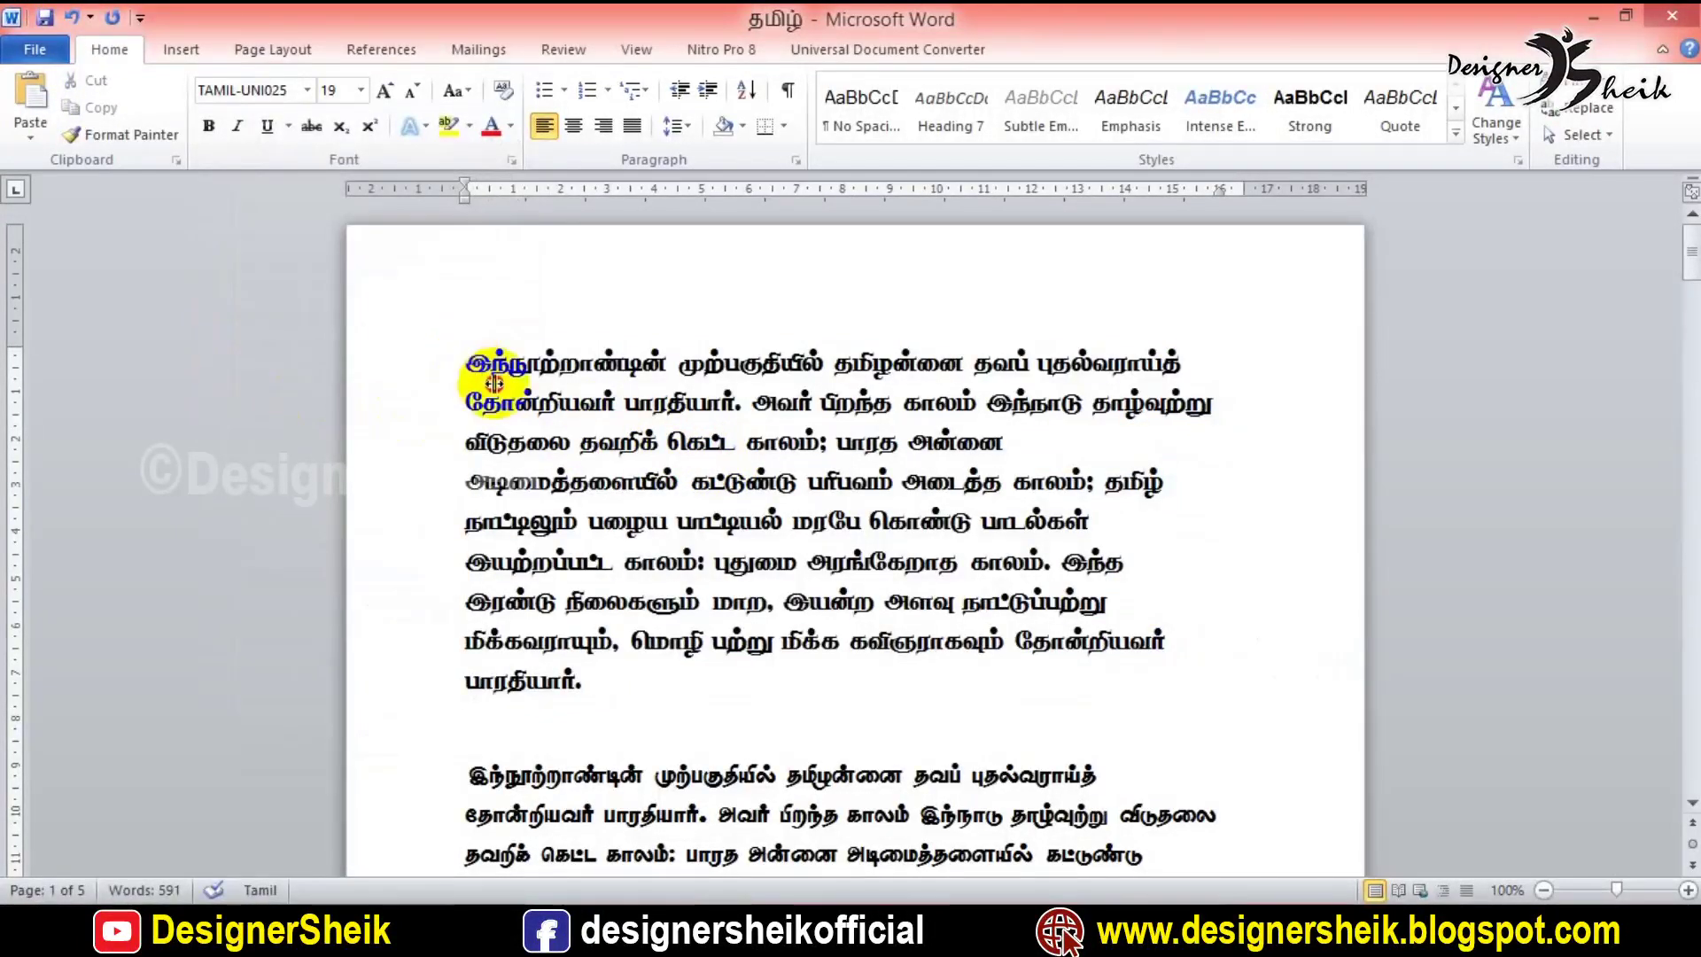
left_click(580, 689)
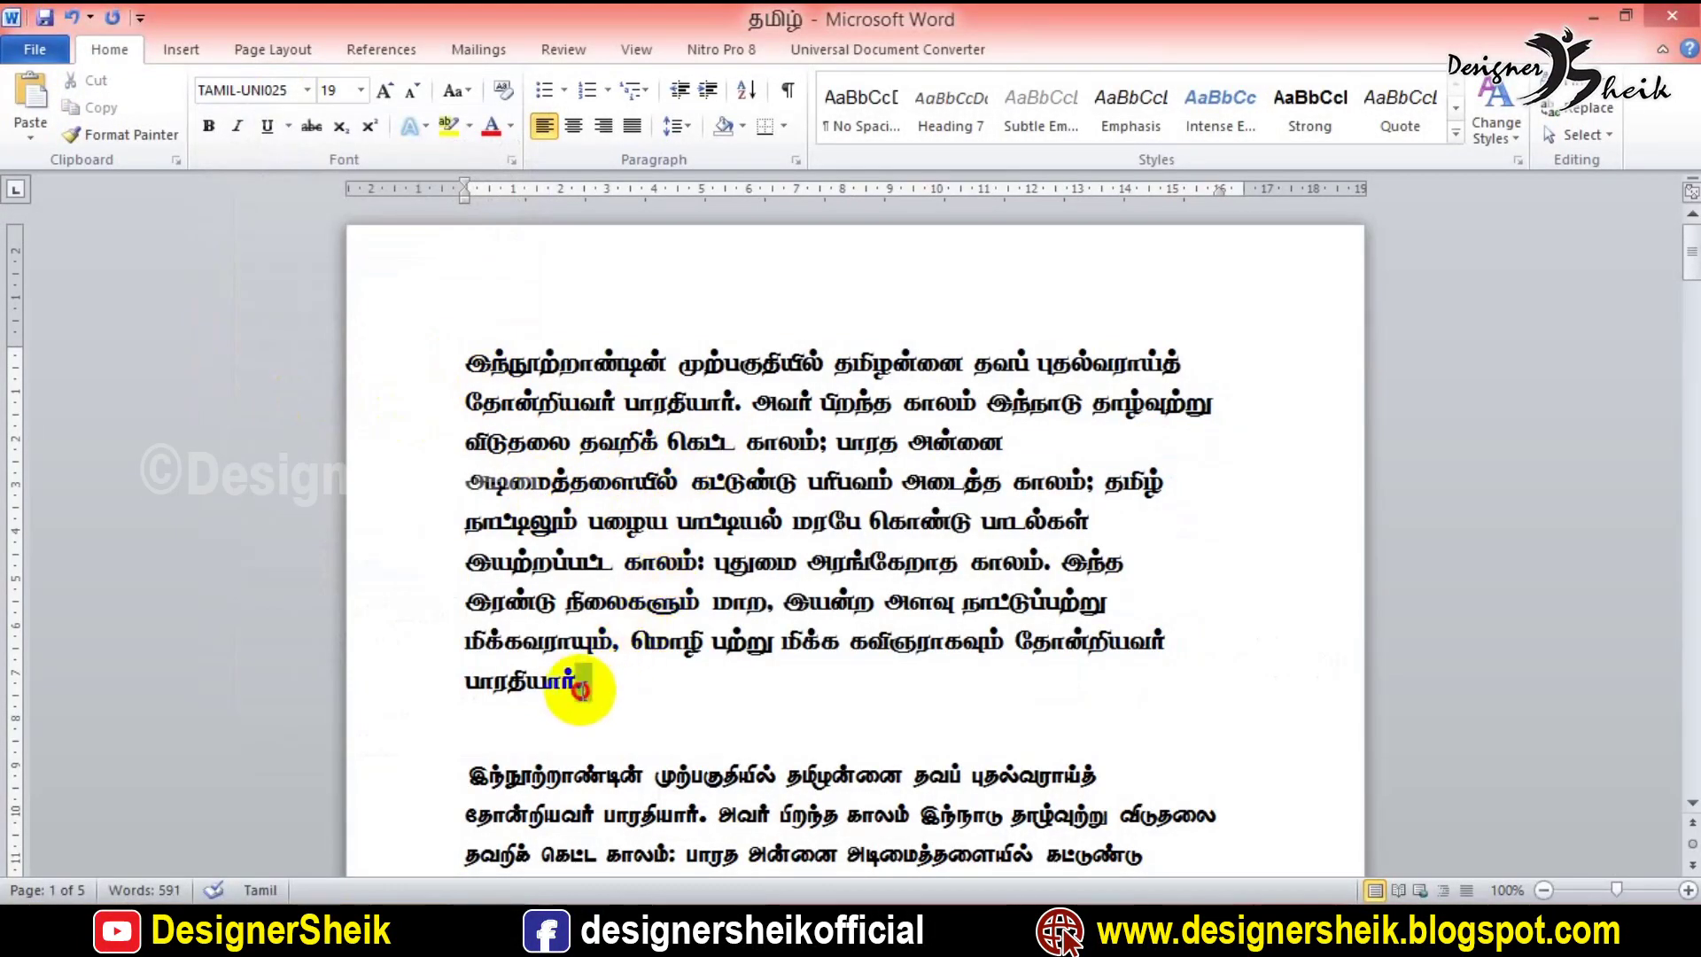
left_click(338, 897)
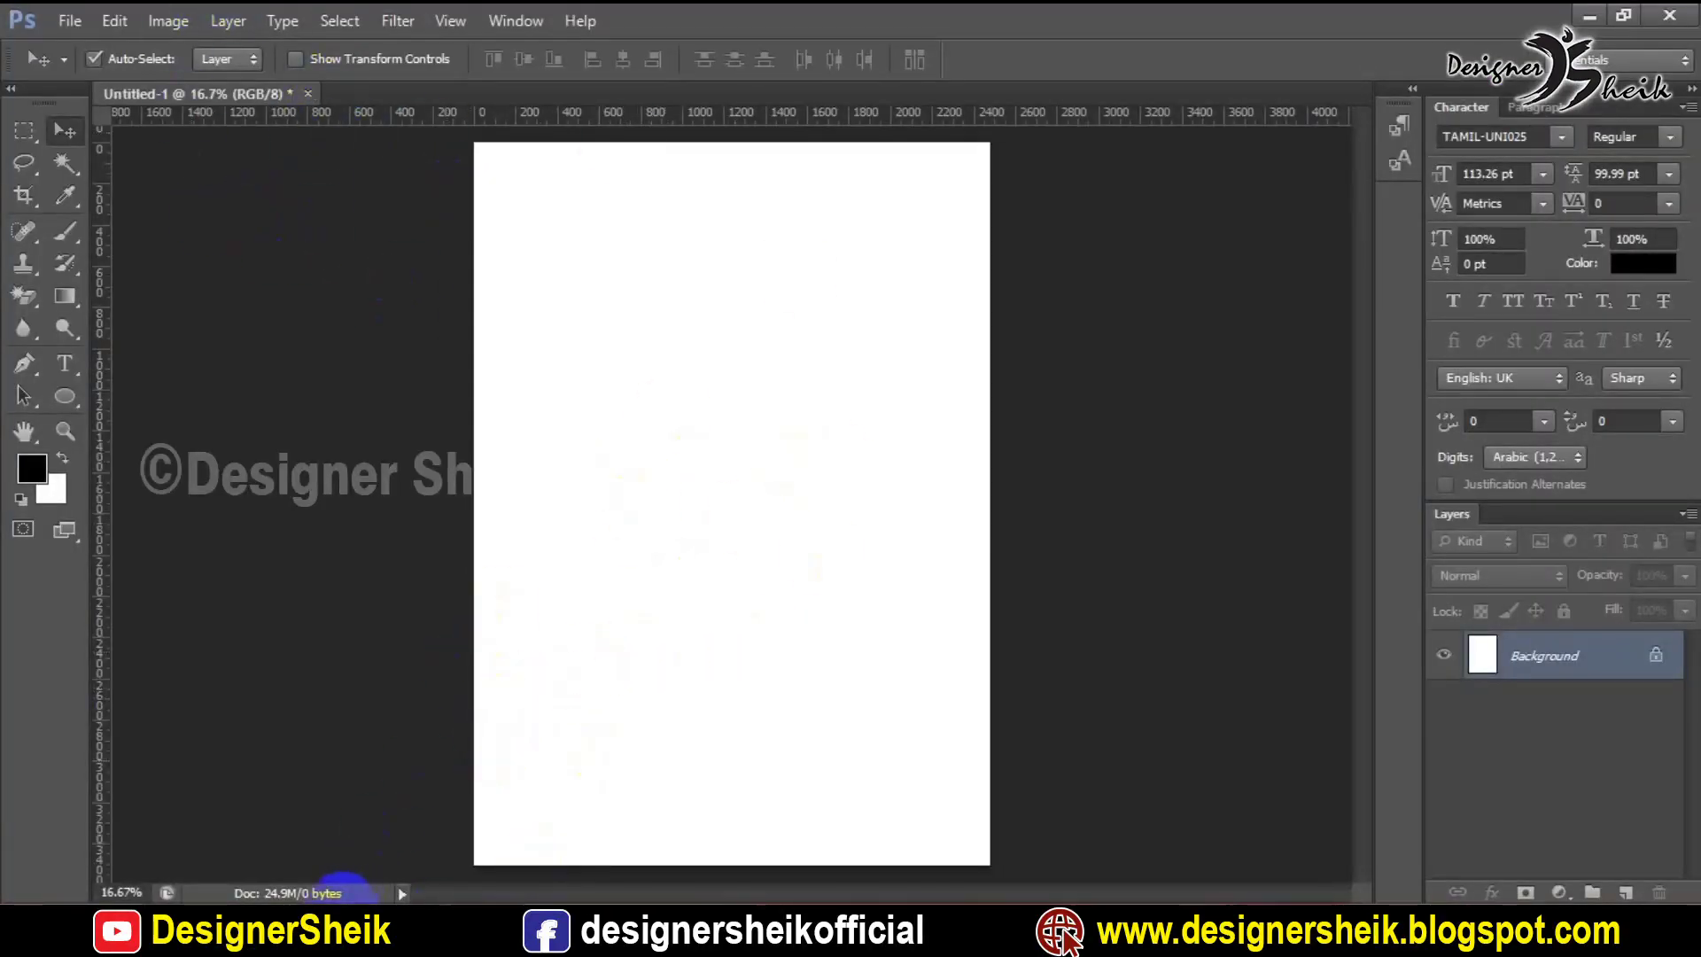
Return to the YouTube channel's videos and open the Episode 88 Tamil font for Android mobile video
left_click(296, 804)
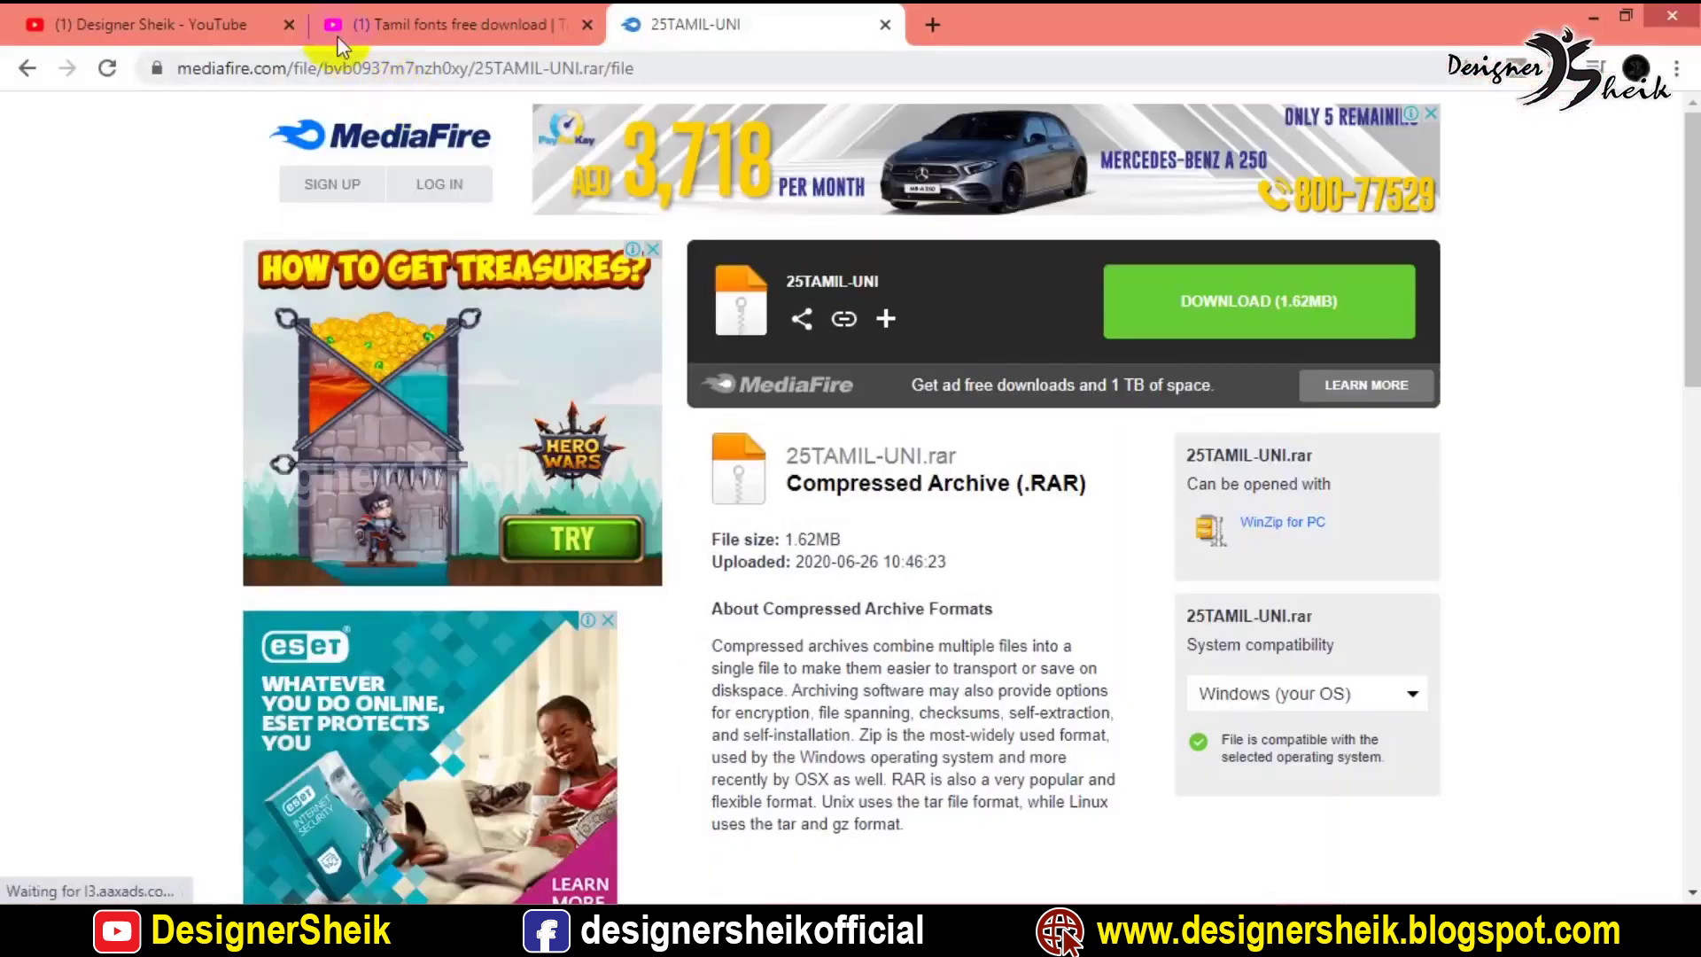
left_click(198, 16)
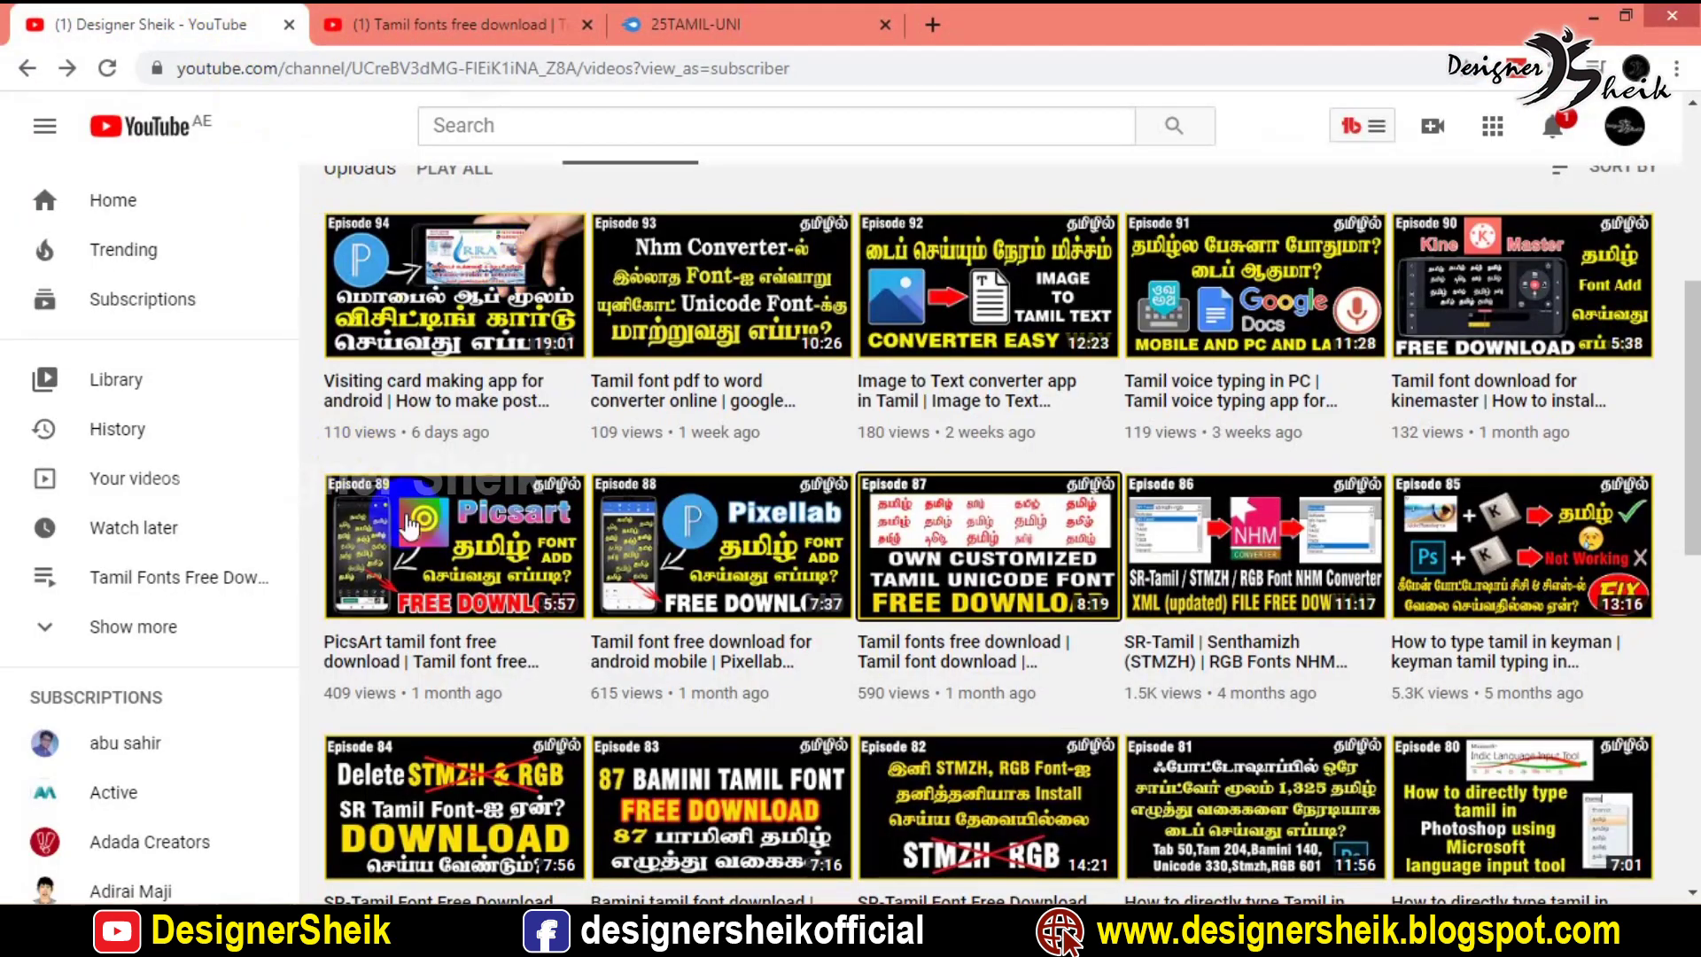
mouse_move(453, 546)
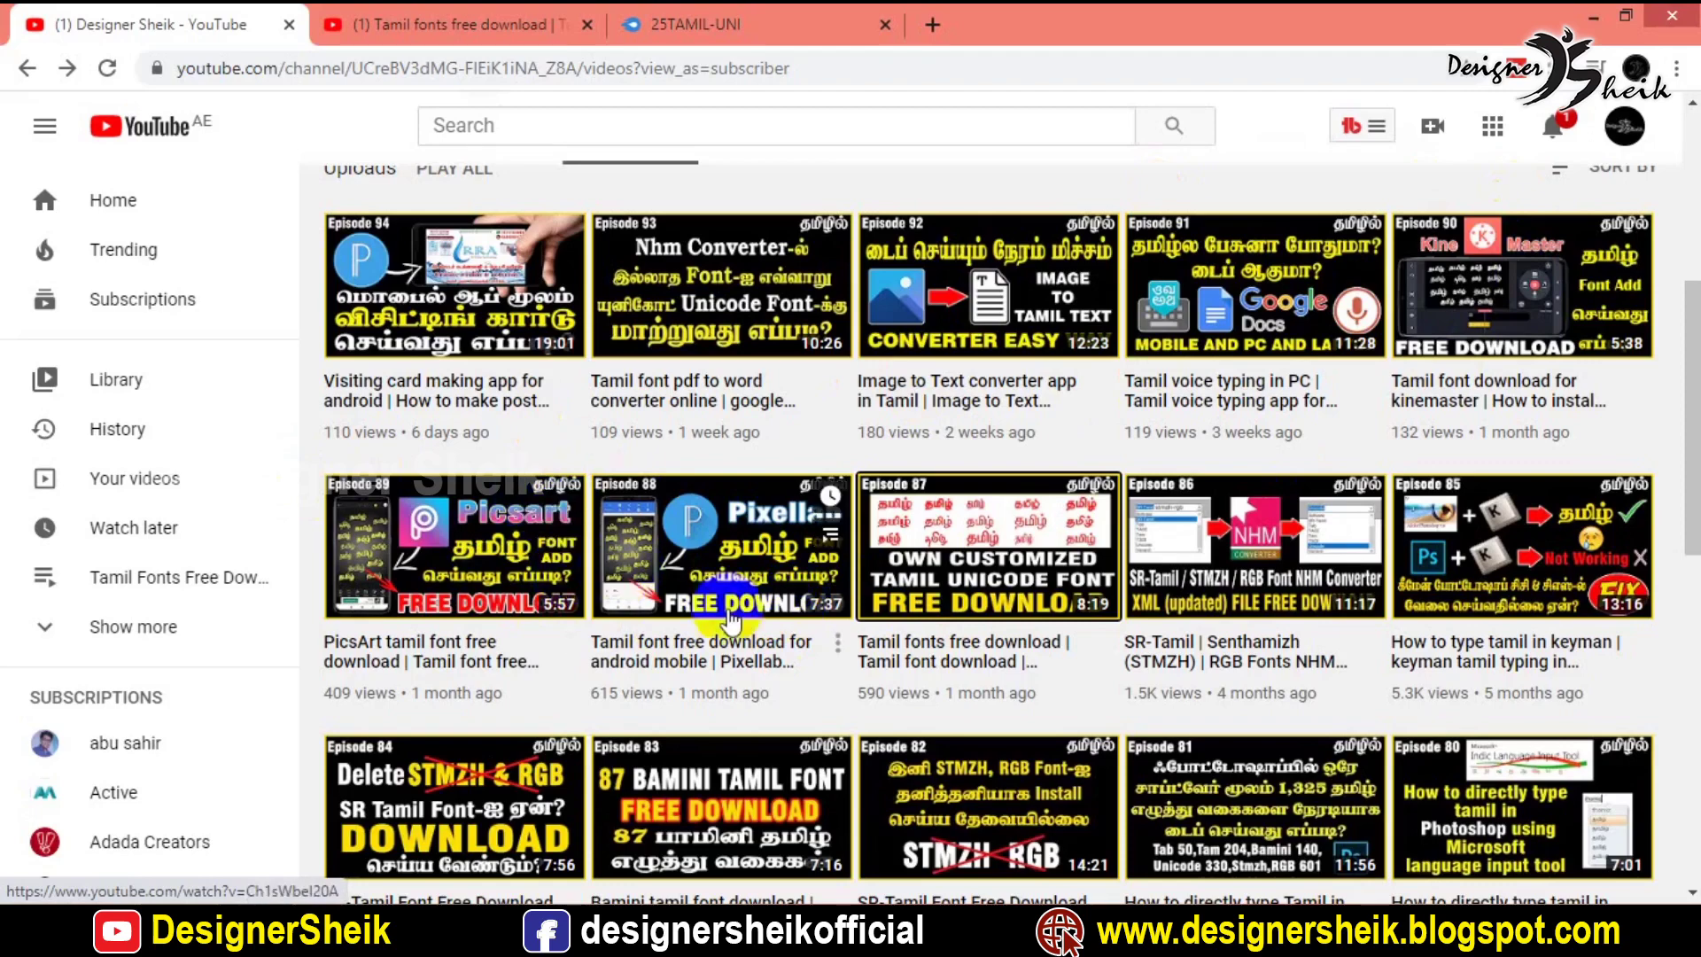
left_click(752, 660)
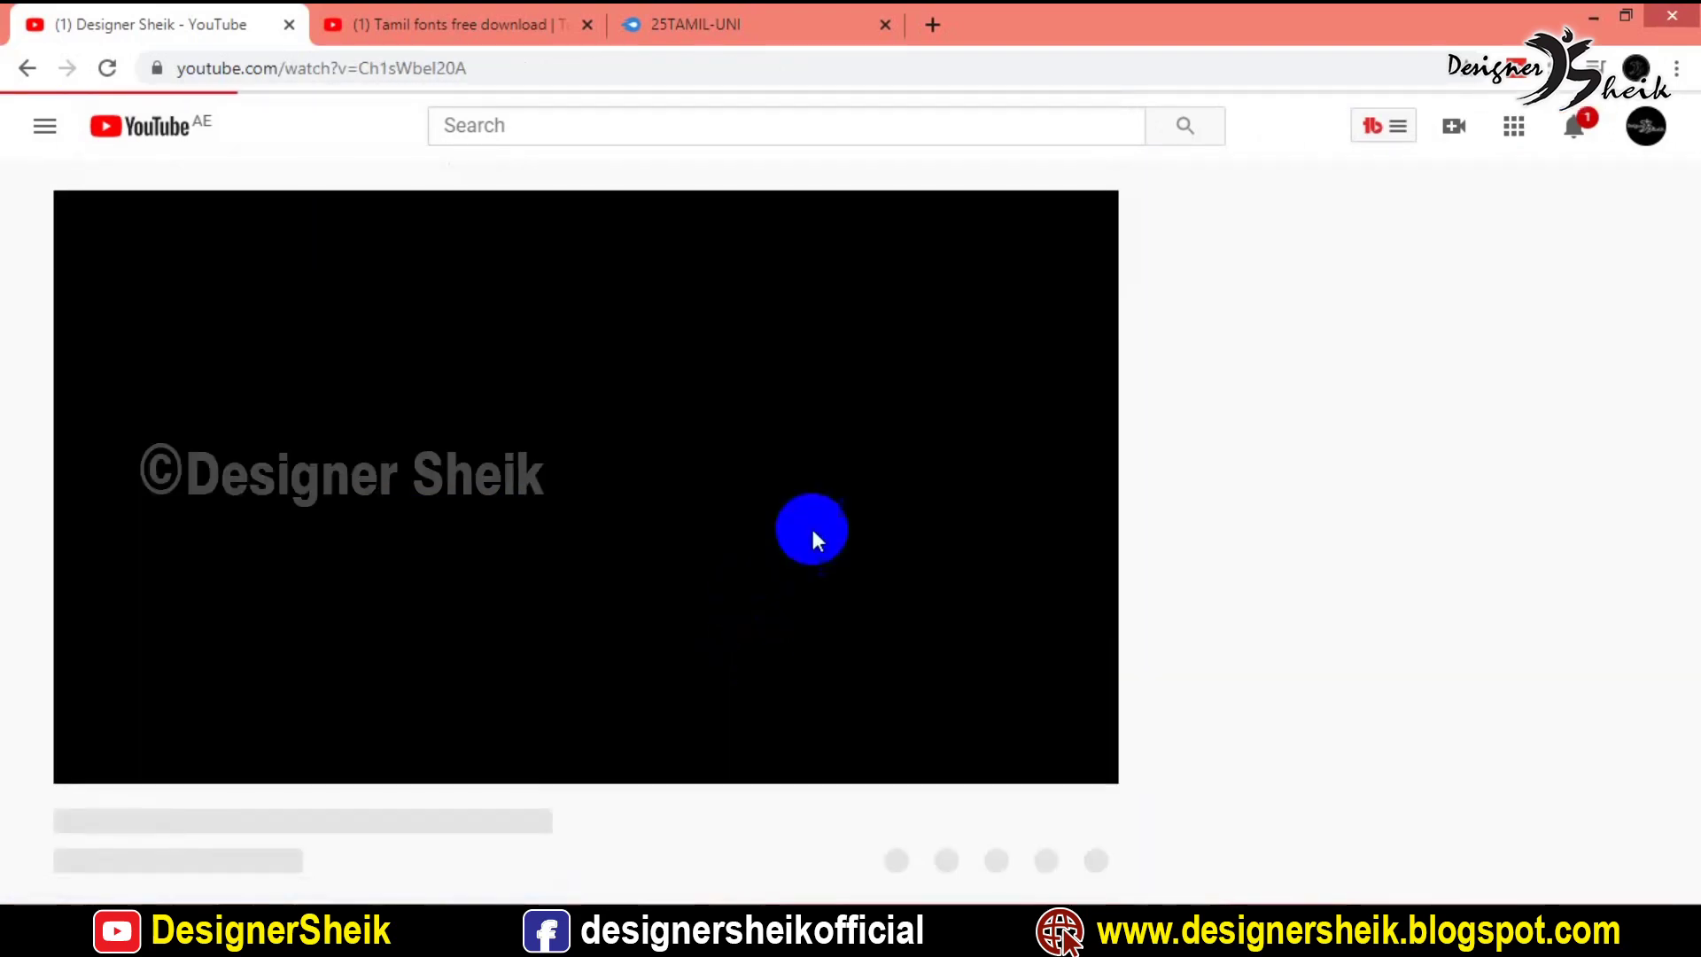
Pause the Ep88 video and expand its description to show the app and font download links
left_click_drag(1683, 292, 1687, 434)
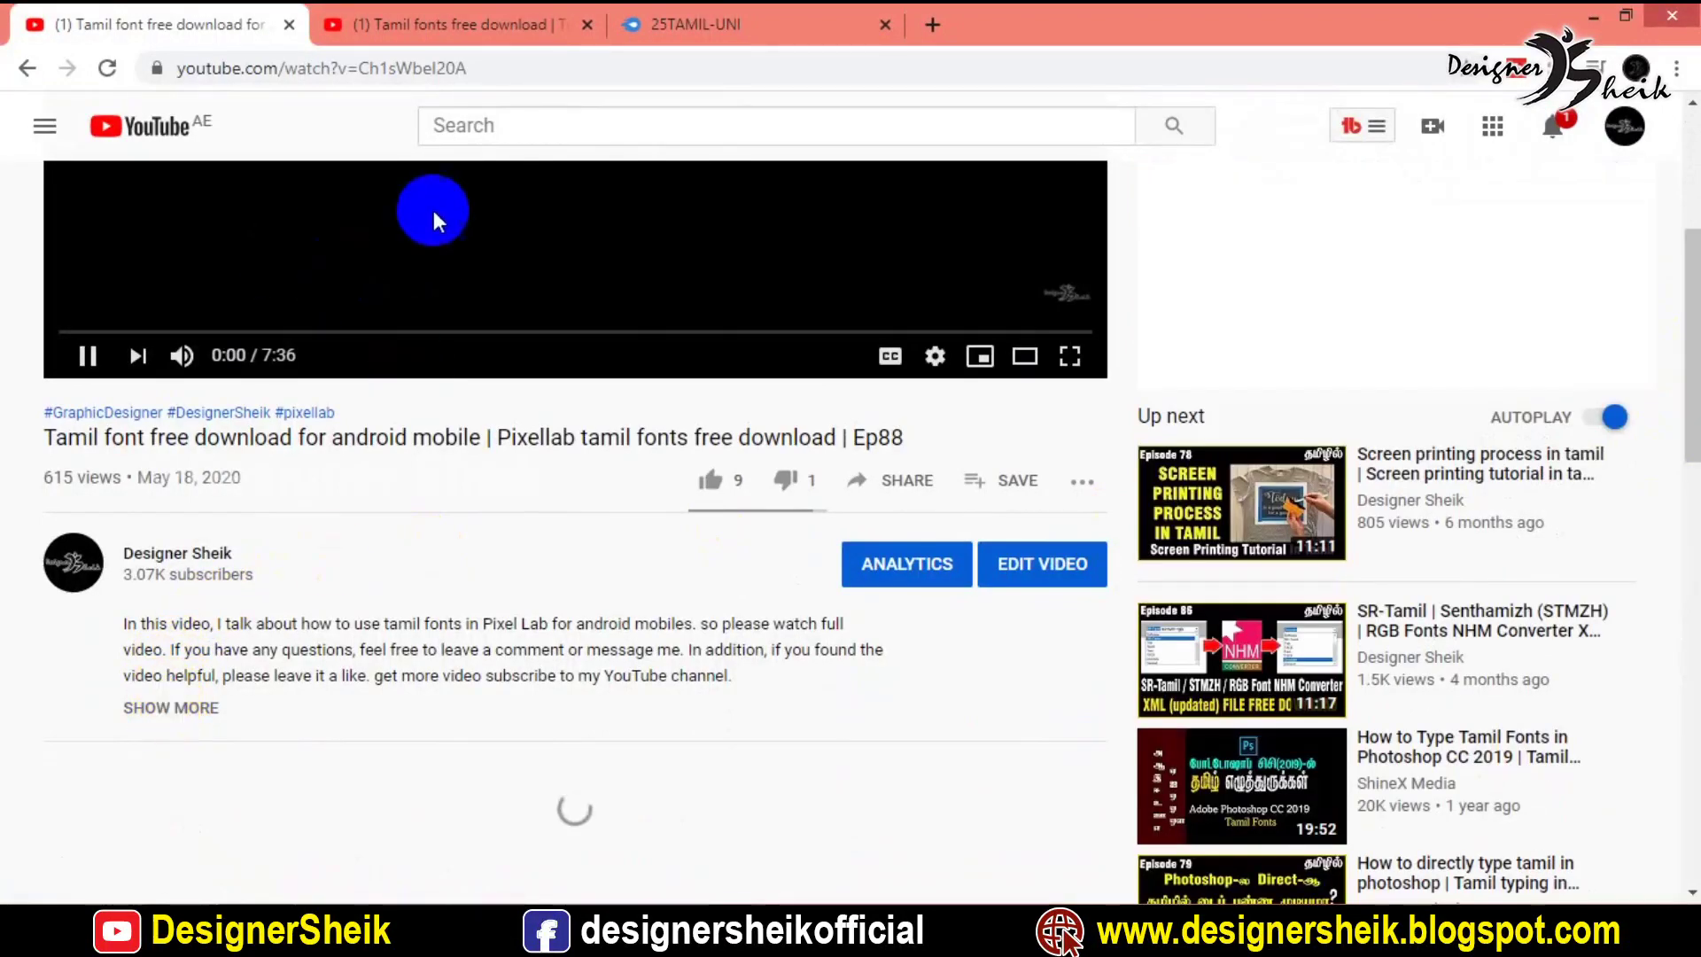
left_click(434, 210)
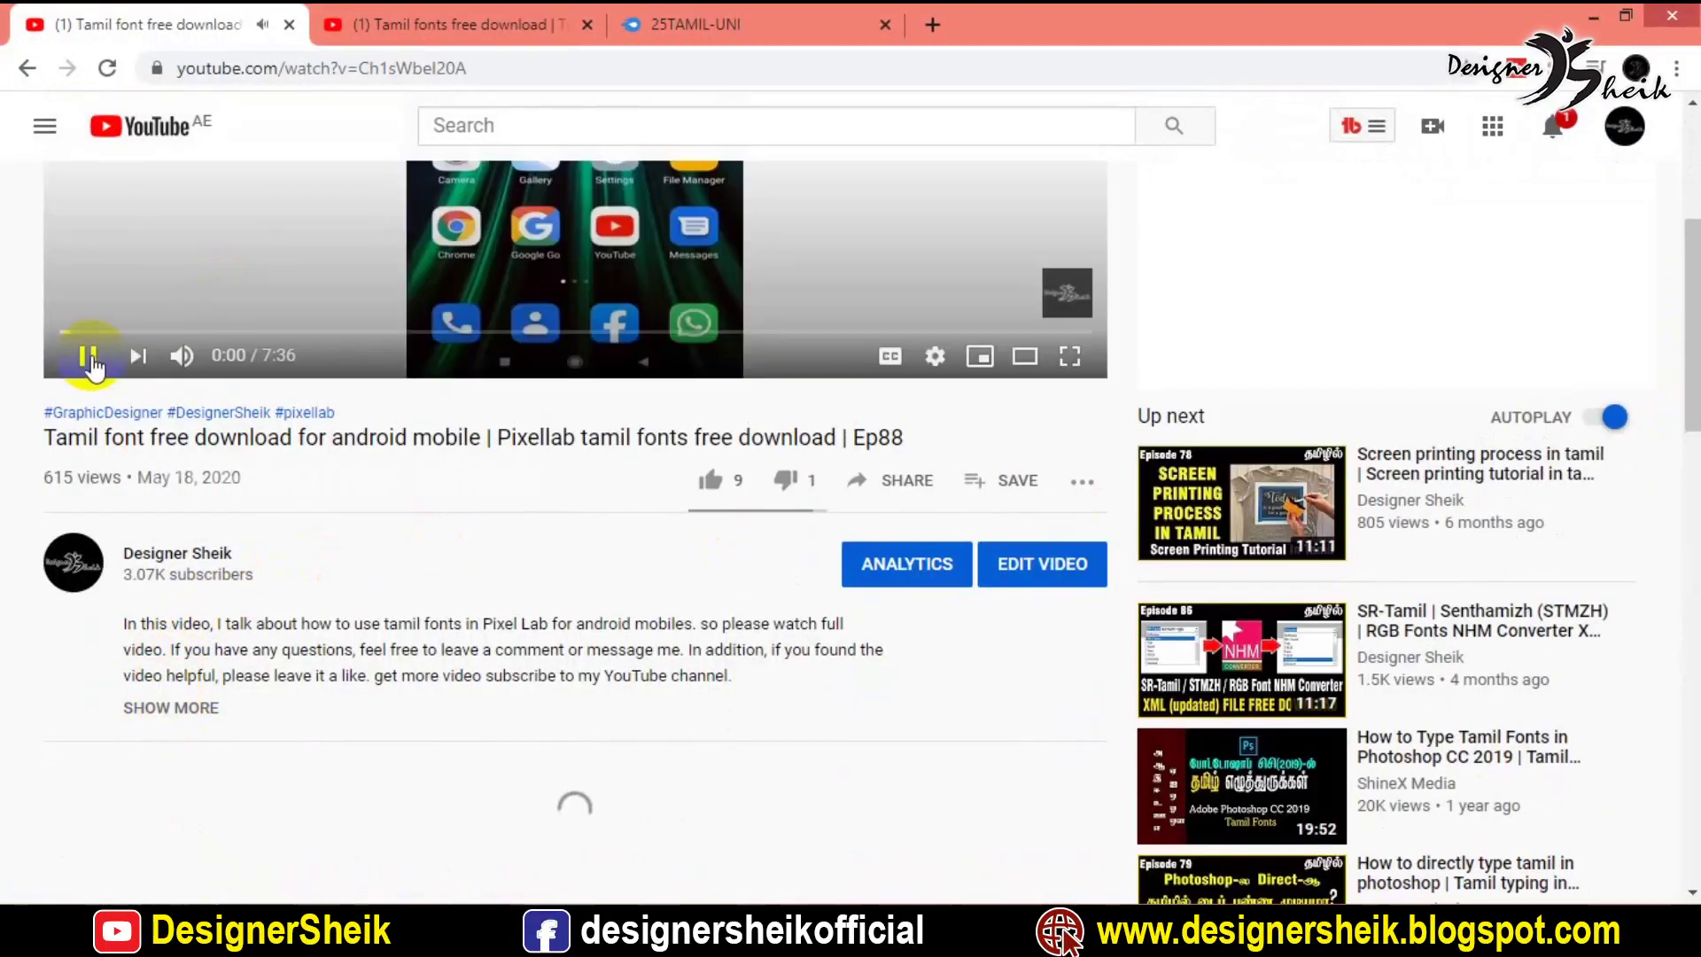
left_click(205, 714)
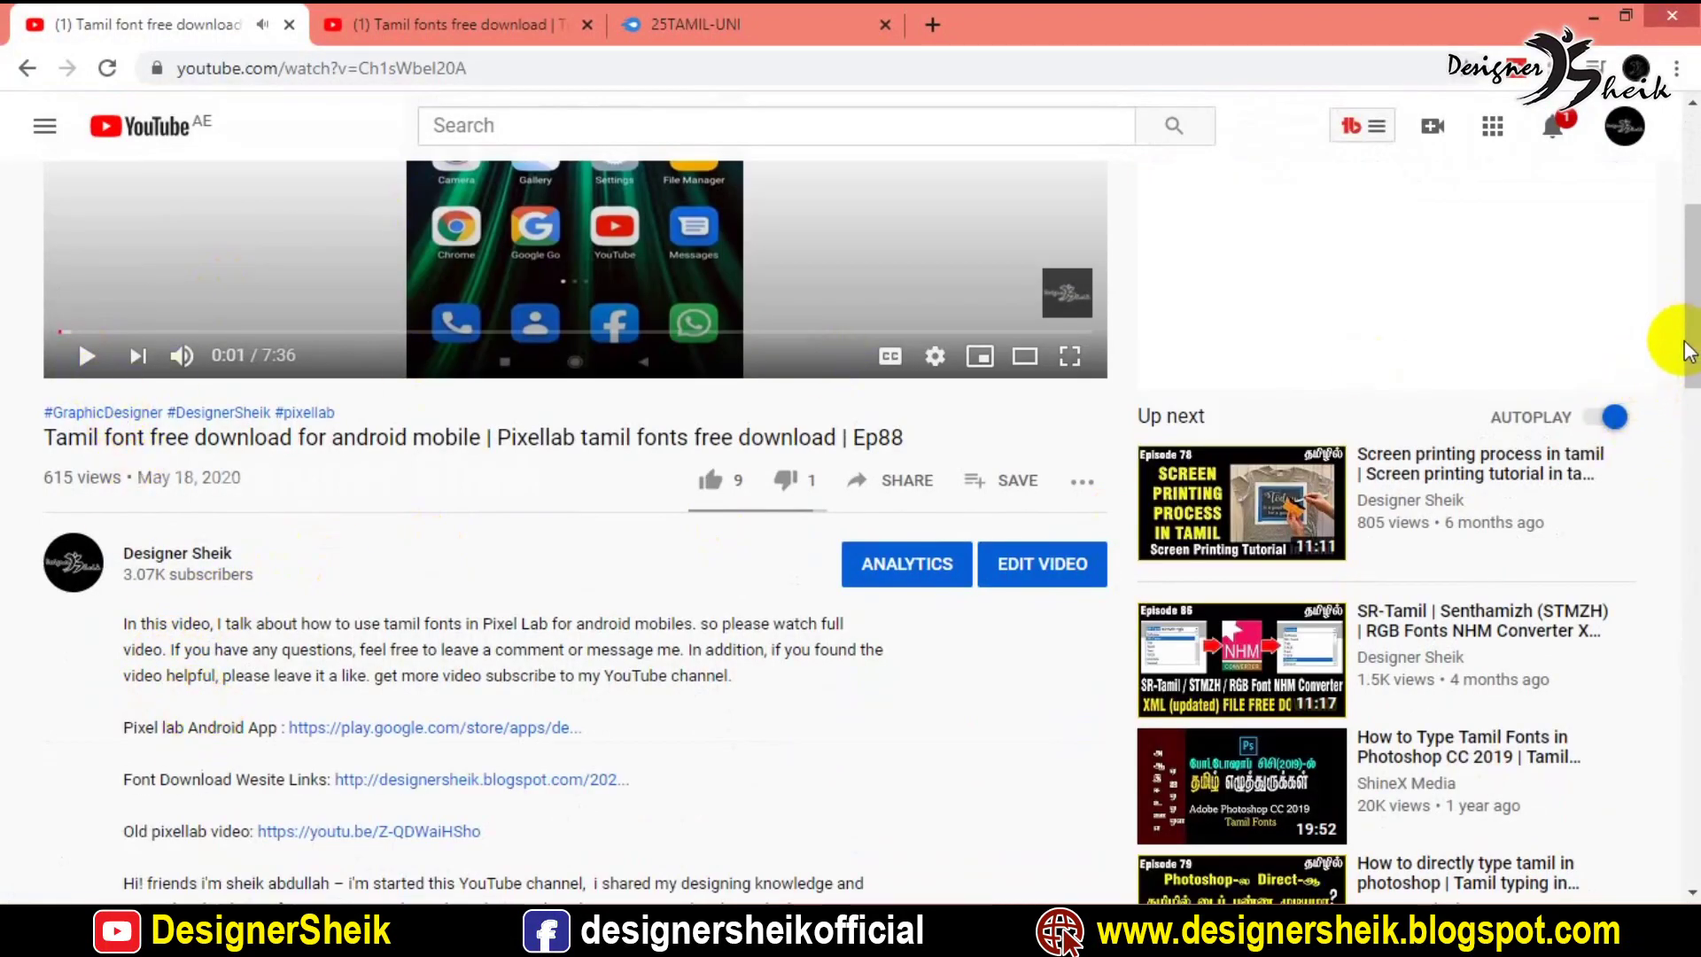
left_click_drag(1692, 354, 1691, 262)
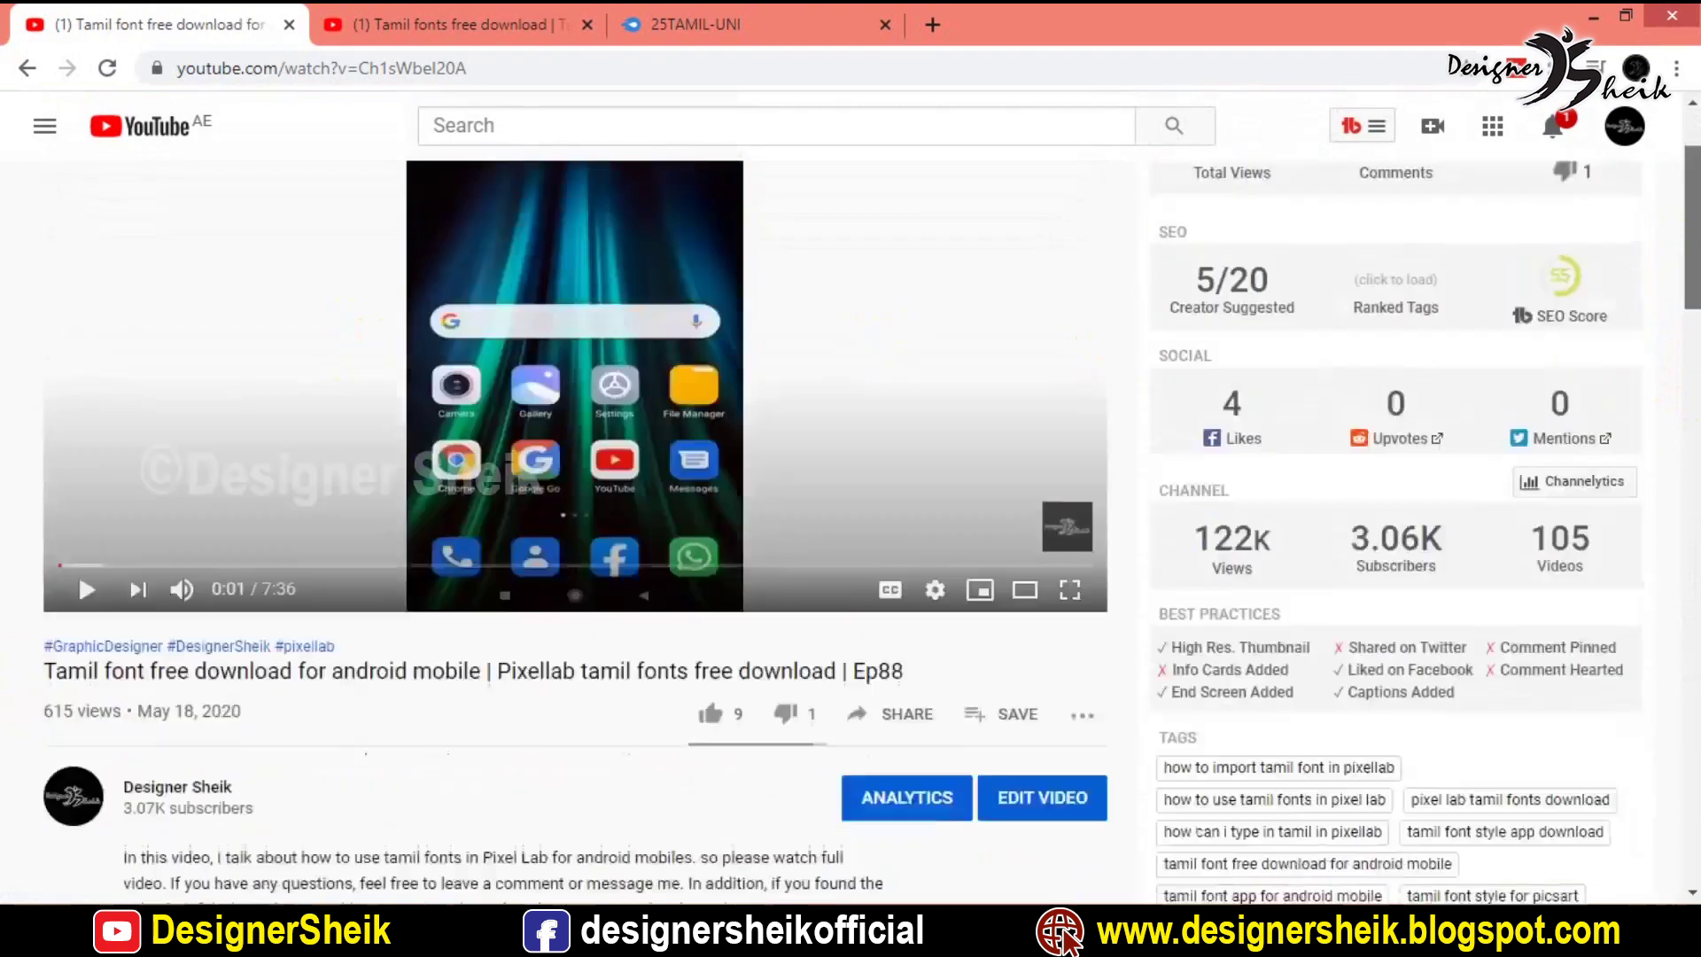
left_click_drag(1685, 285, 1686, 414)
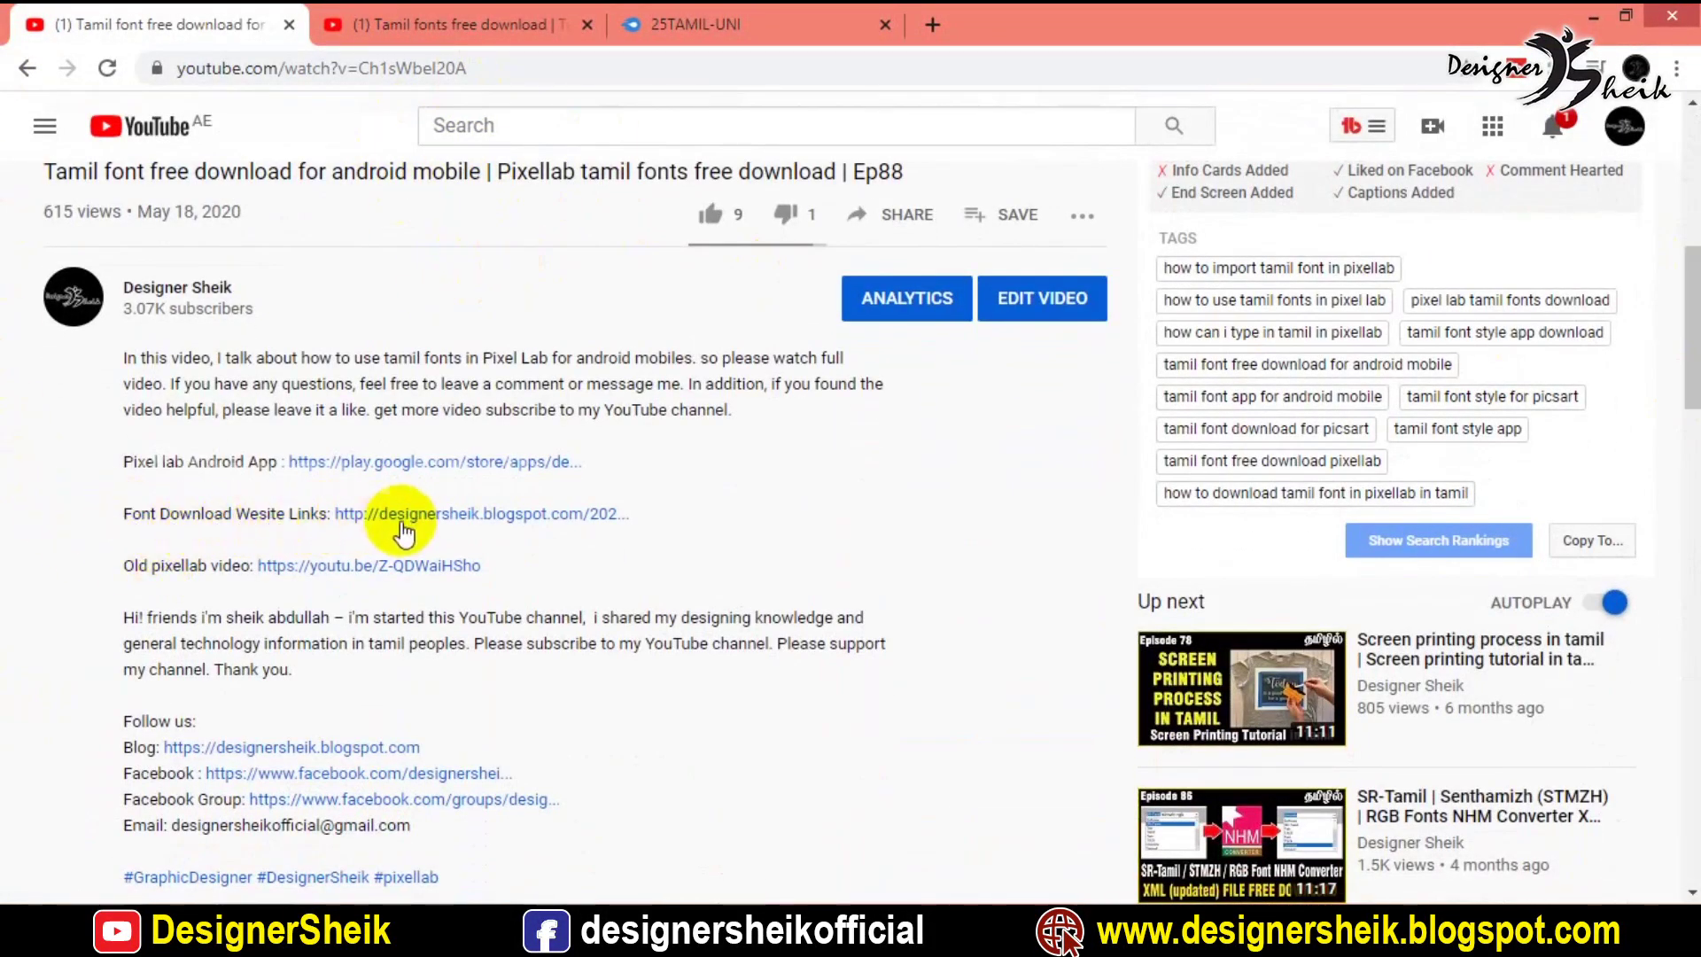
Open the designersheik.blogspot.com post and follow its Tamil Font Download link to MediaFire
left_click(436, 514)
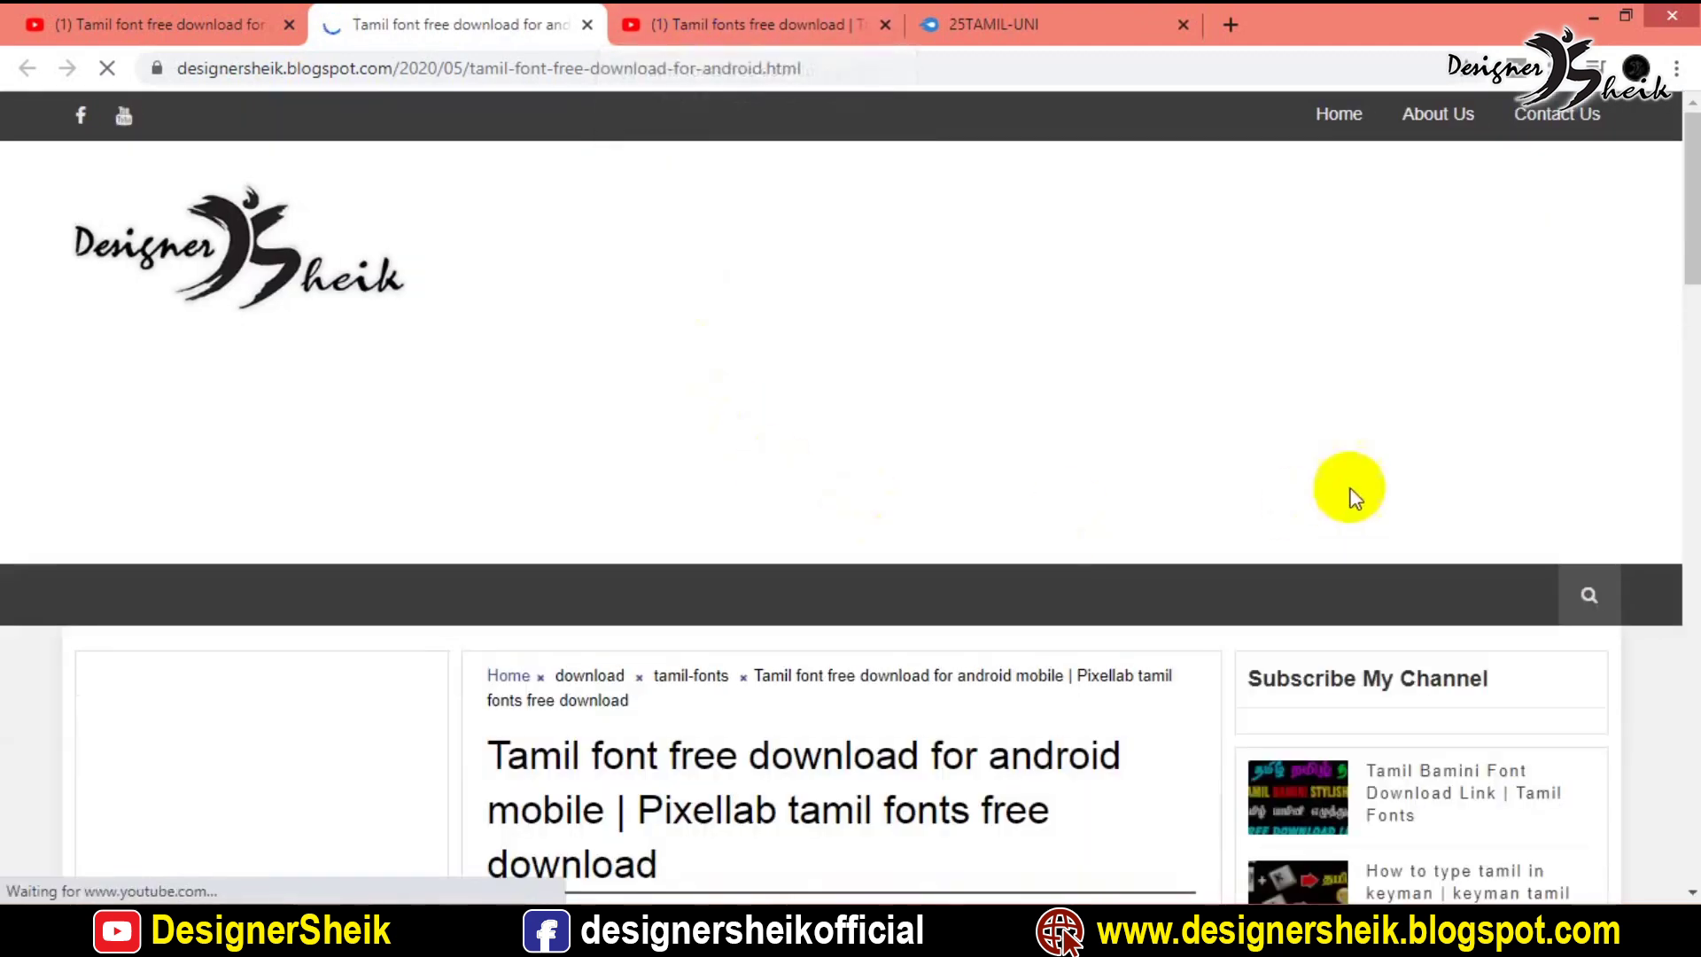
scroll(1682, 258, "down", 5)
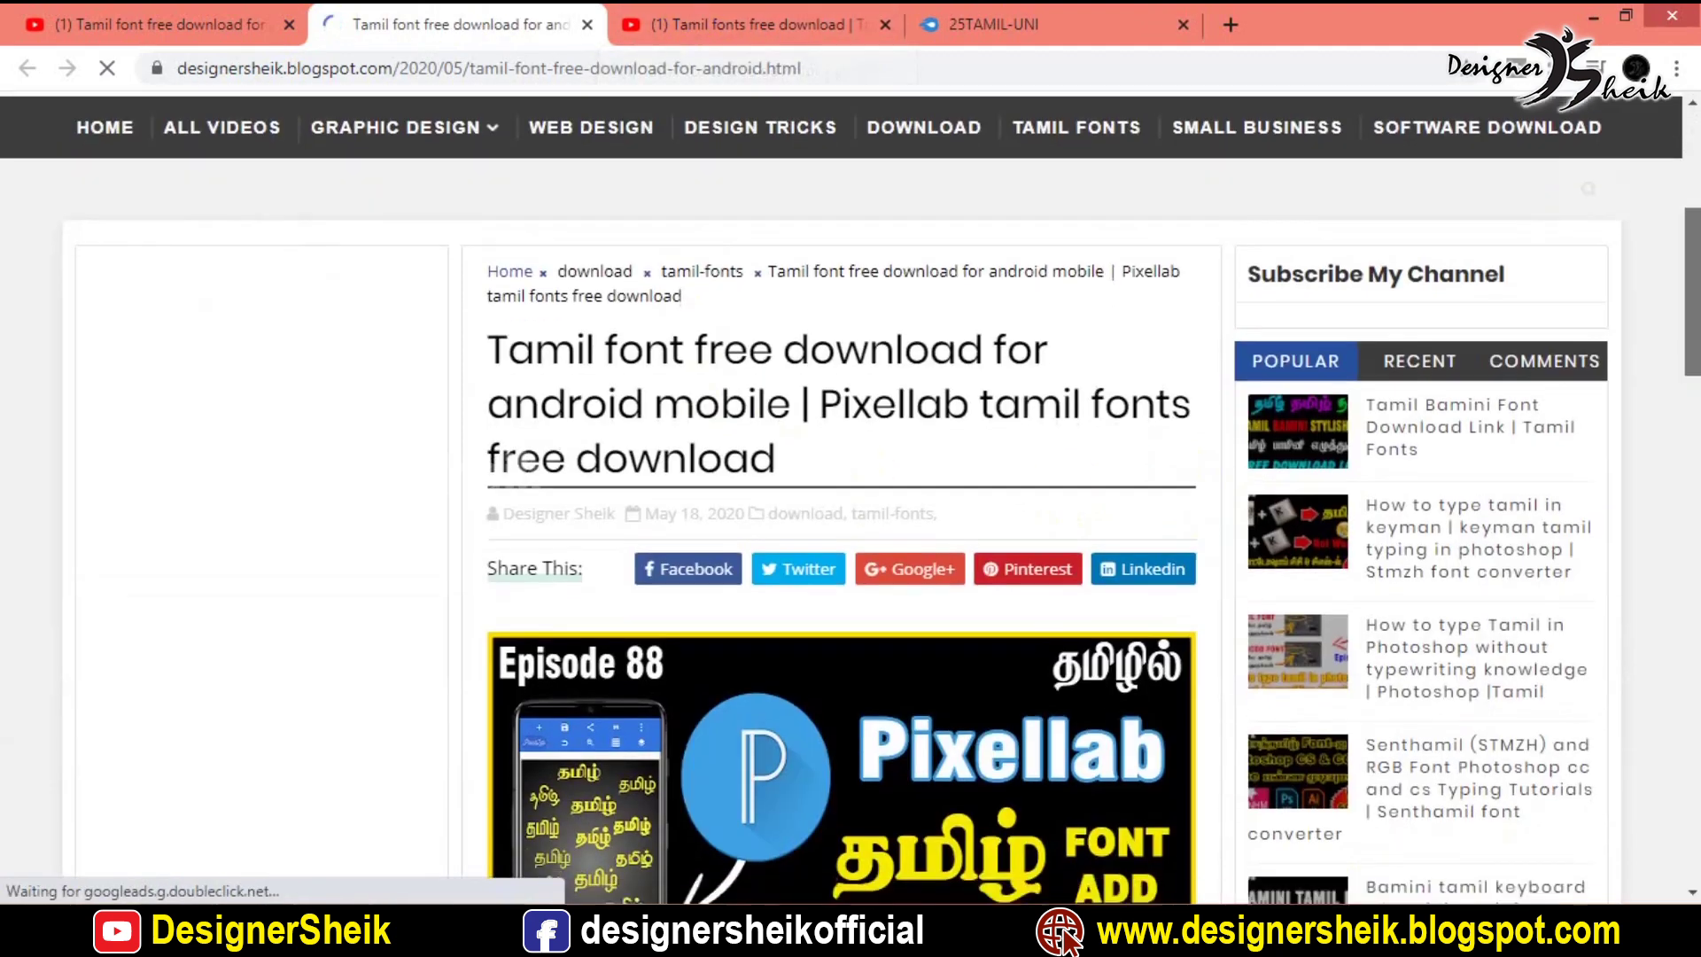
scroll(1688, 532, "down", 2)
scroll(1687, 531, "down", 2)
scroll(1687, 532, "down", 2)
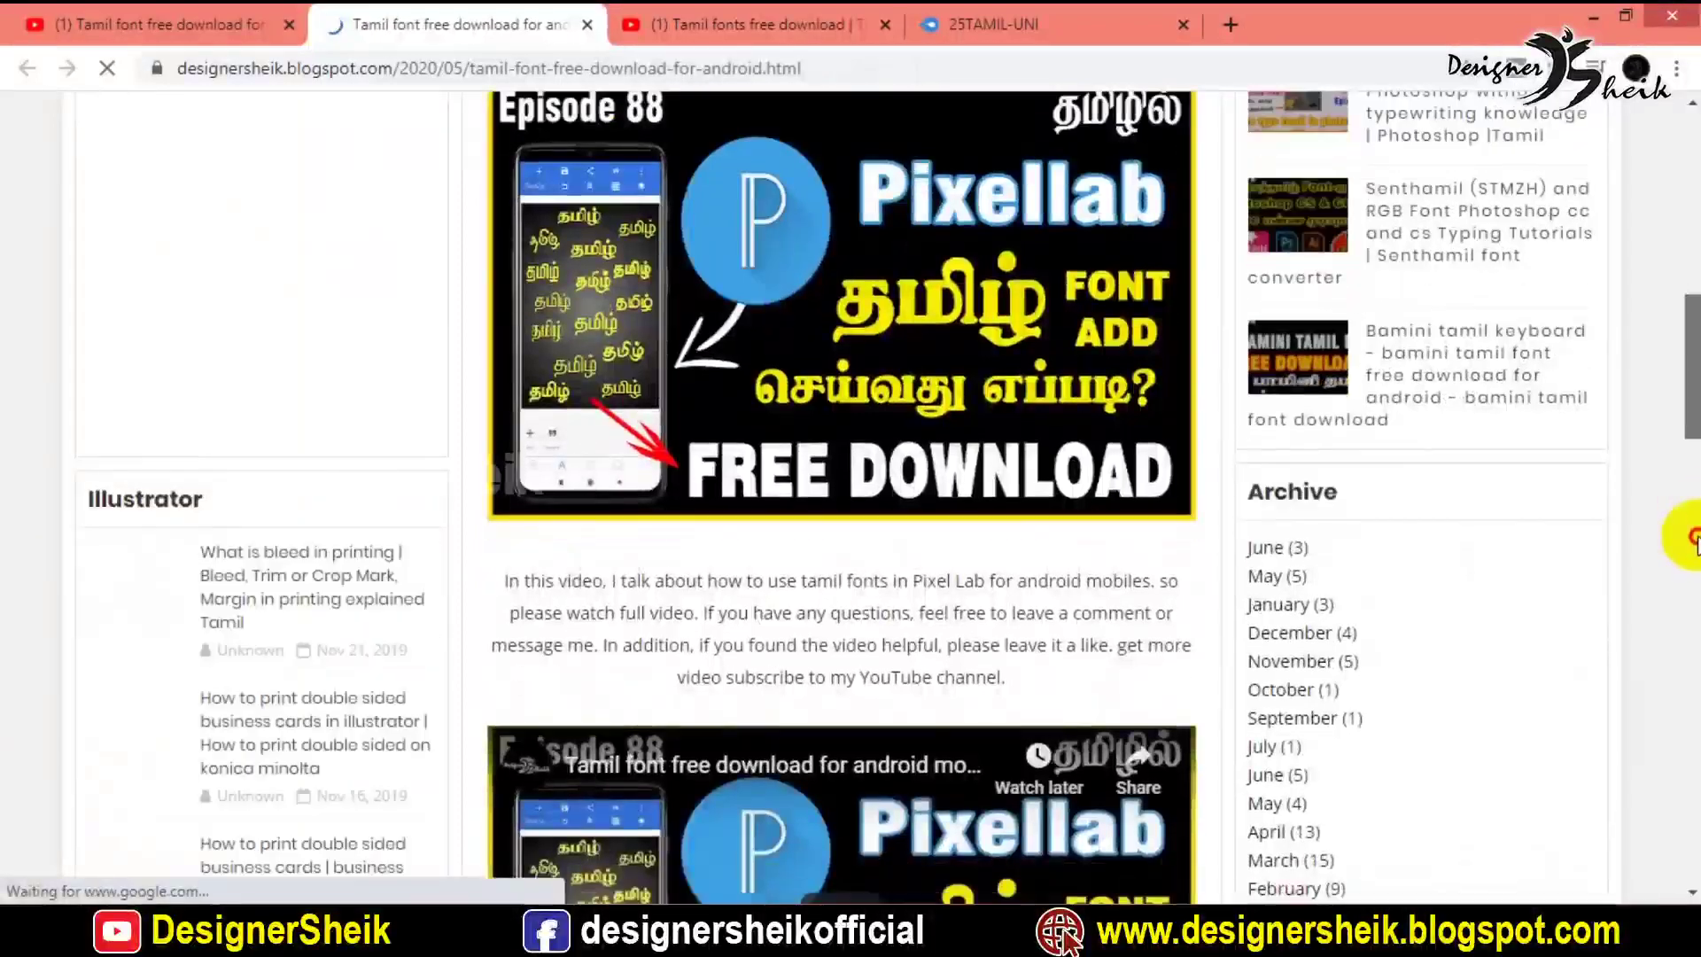
scroll(1690, 585, "down", 3)
scroll(1690, 585, "down", 2)
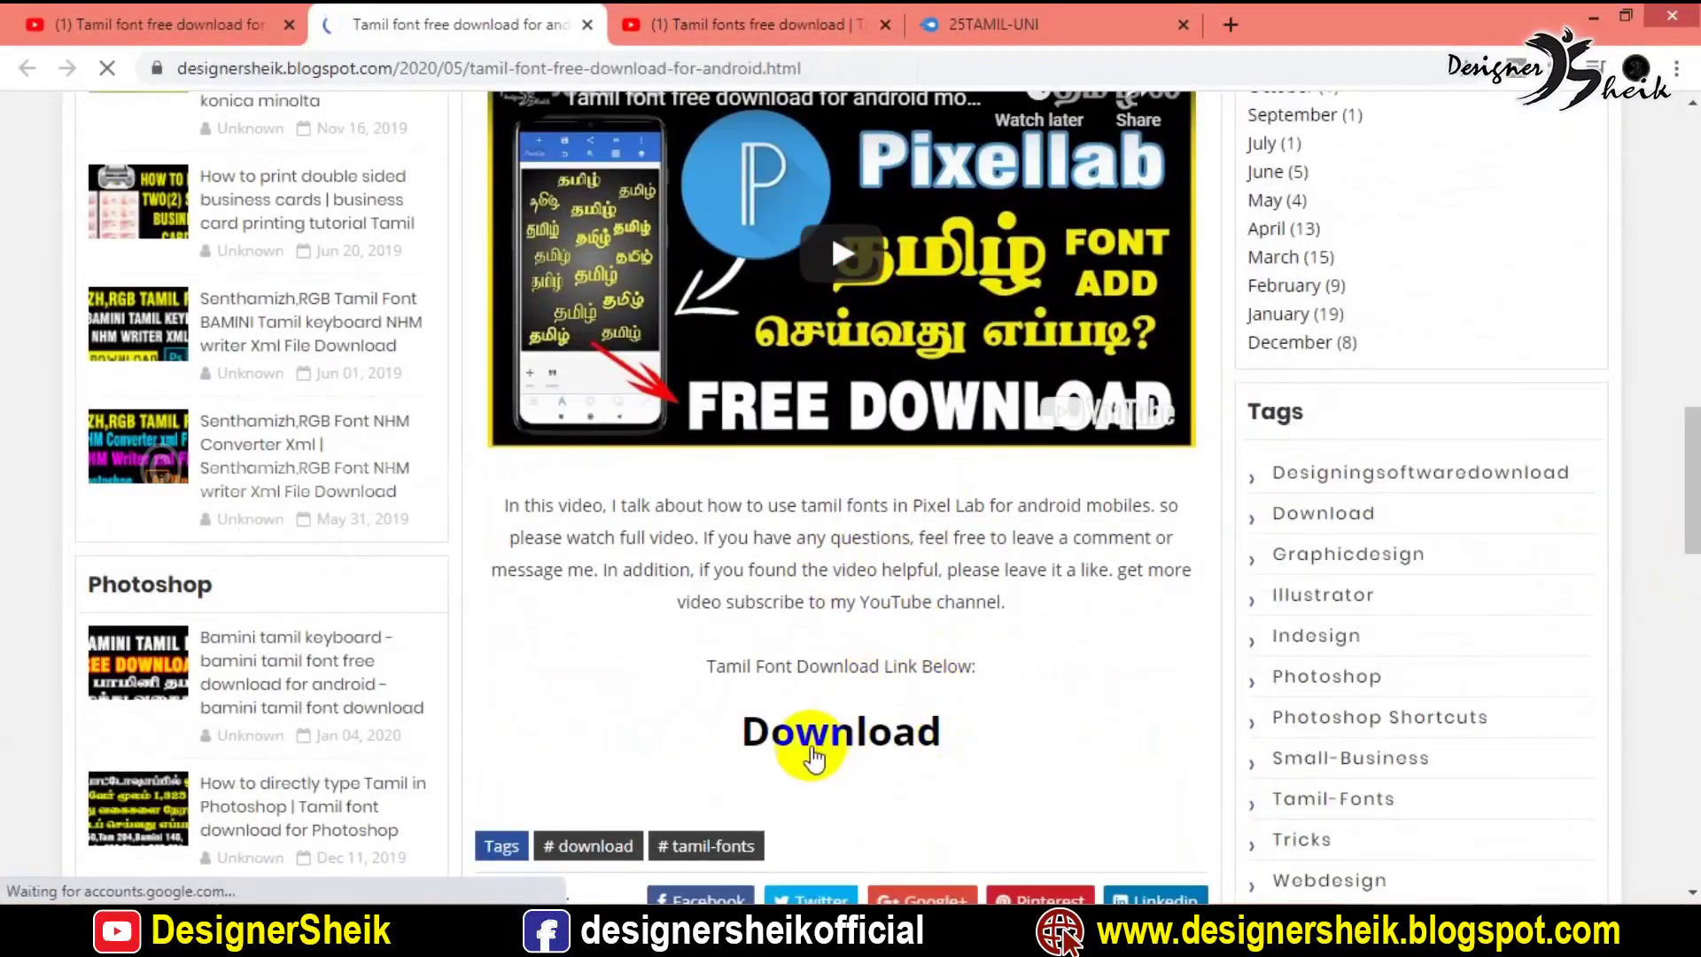
left_click(860, 735)
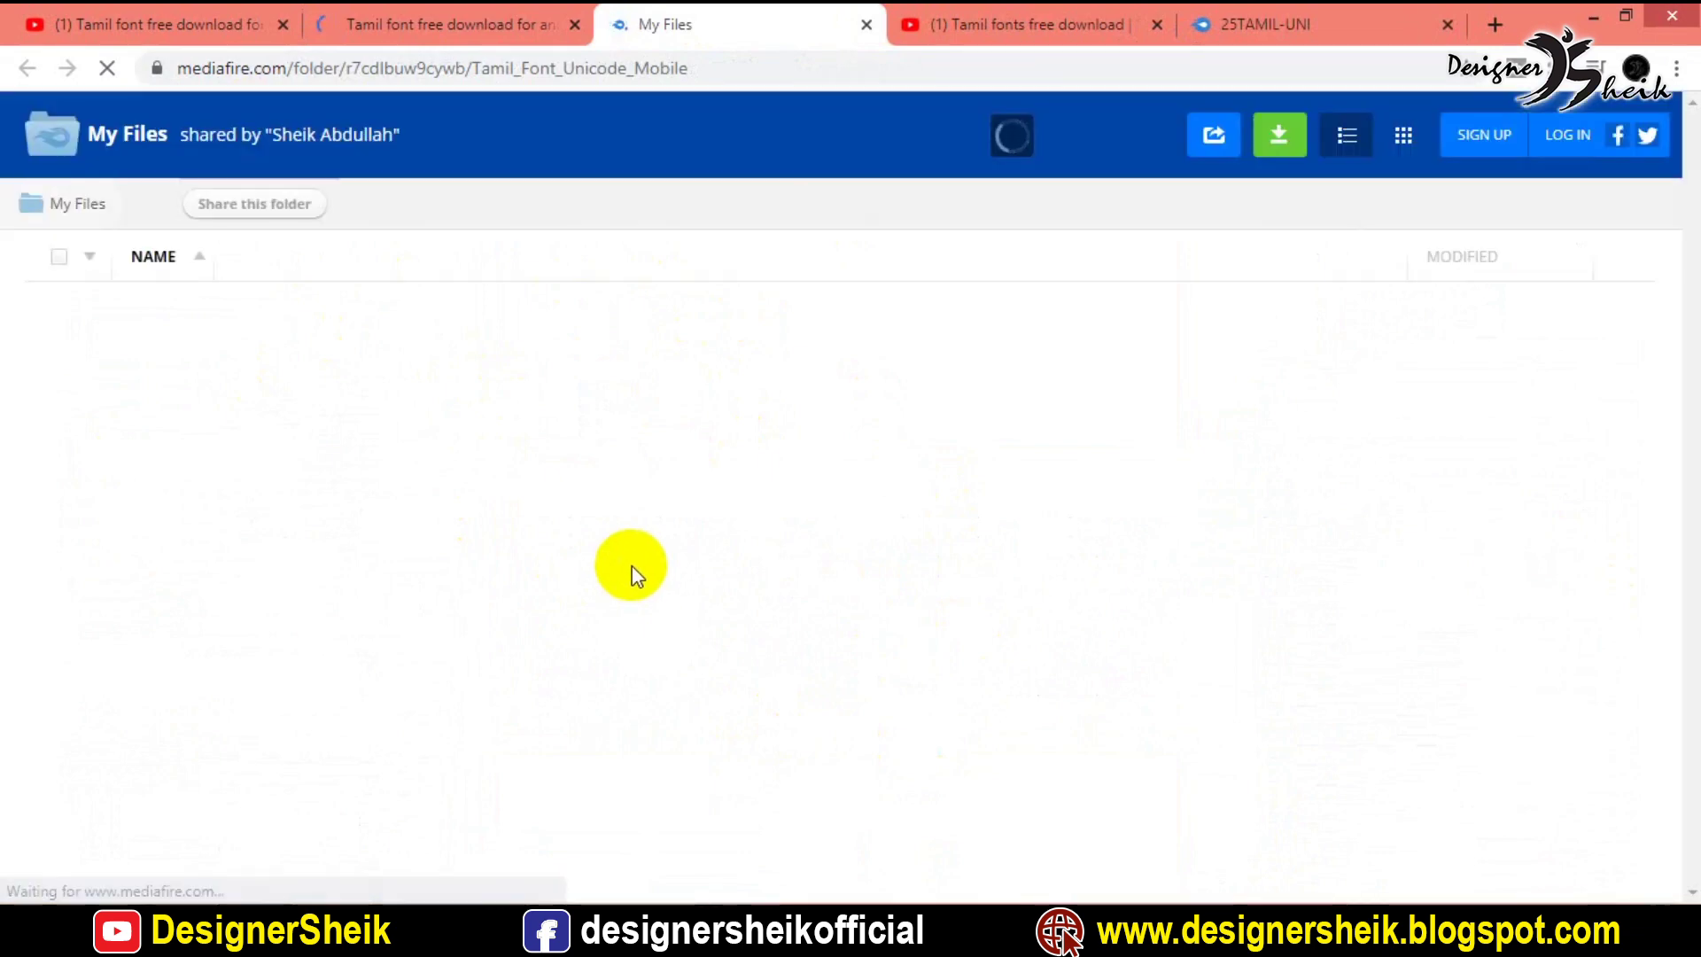
Go back to the Tamil_Font_Unicode_Mobile folder and tick select-all to check all 25 .ttf files
left_click(1243, 25)
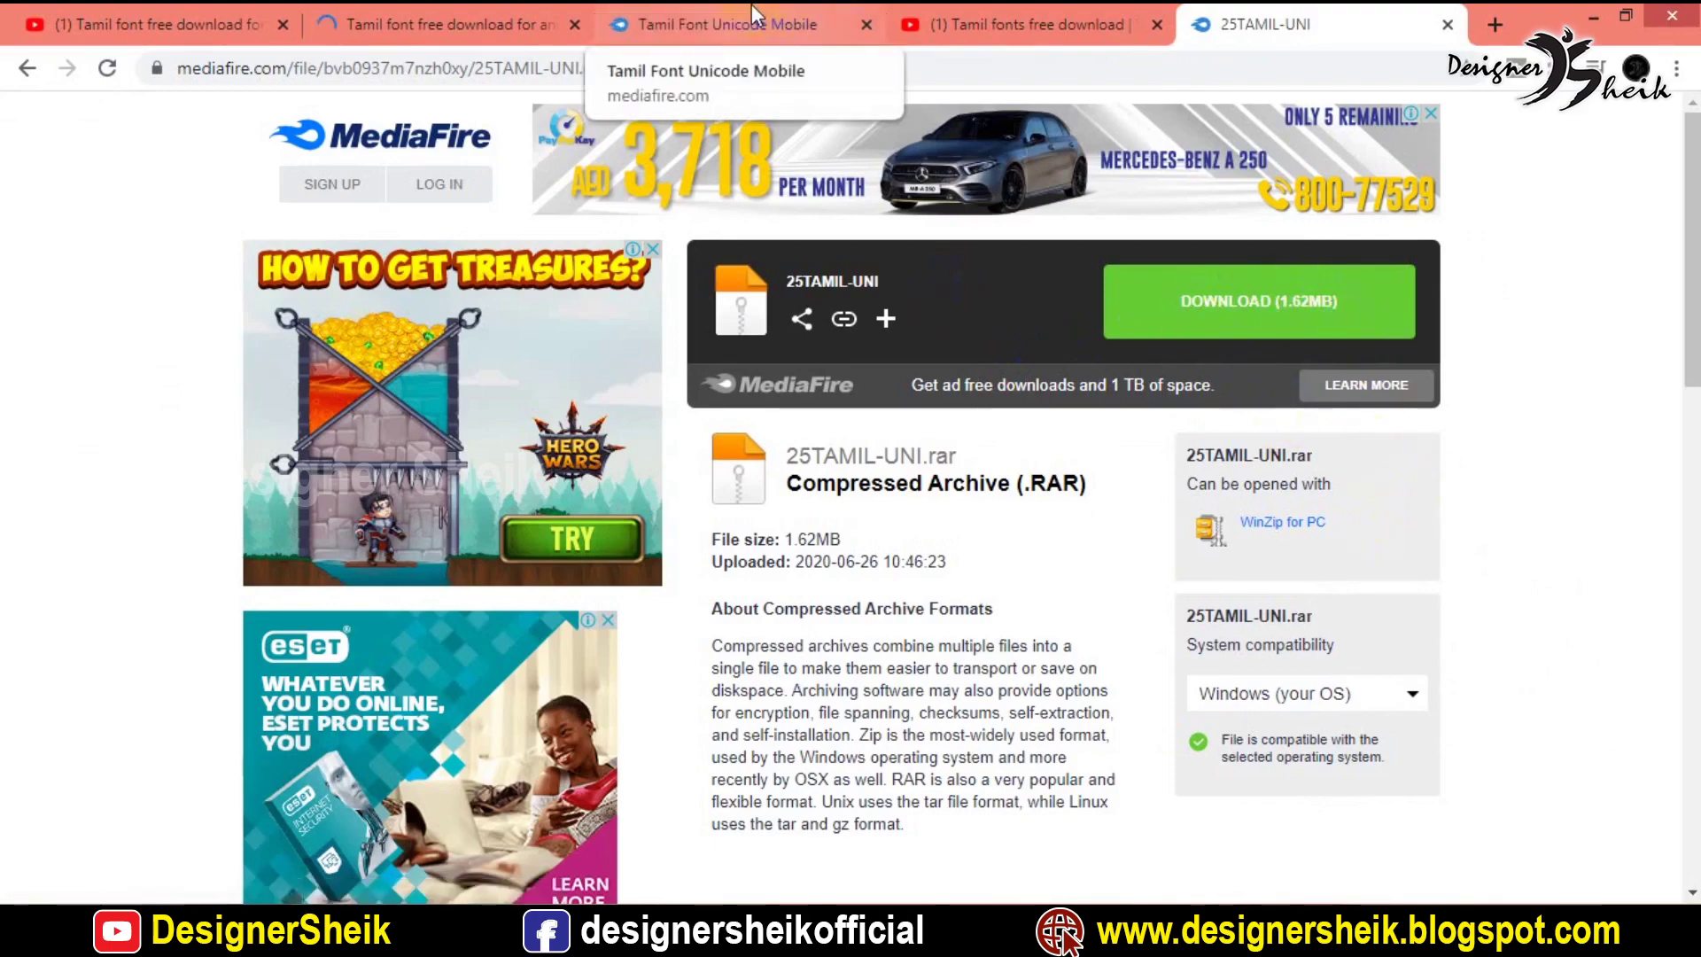
left_click(752, 11)
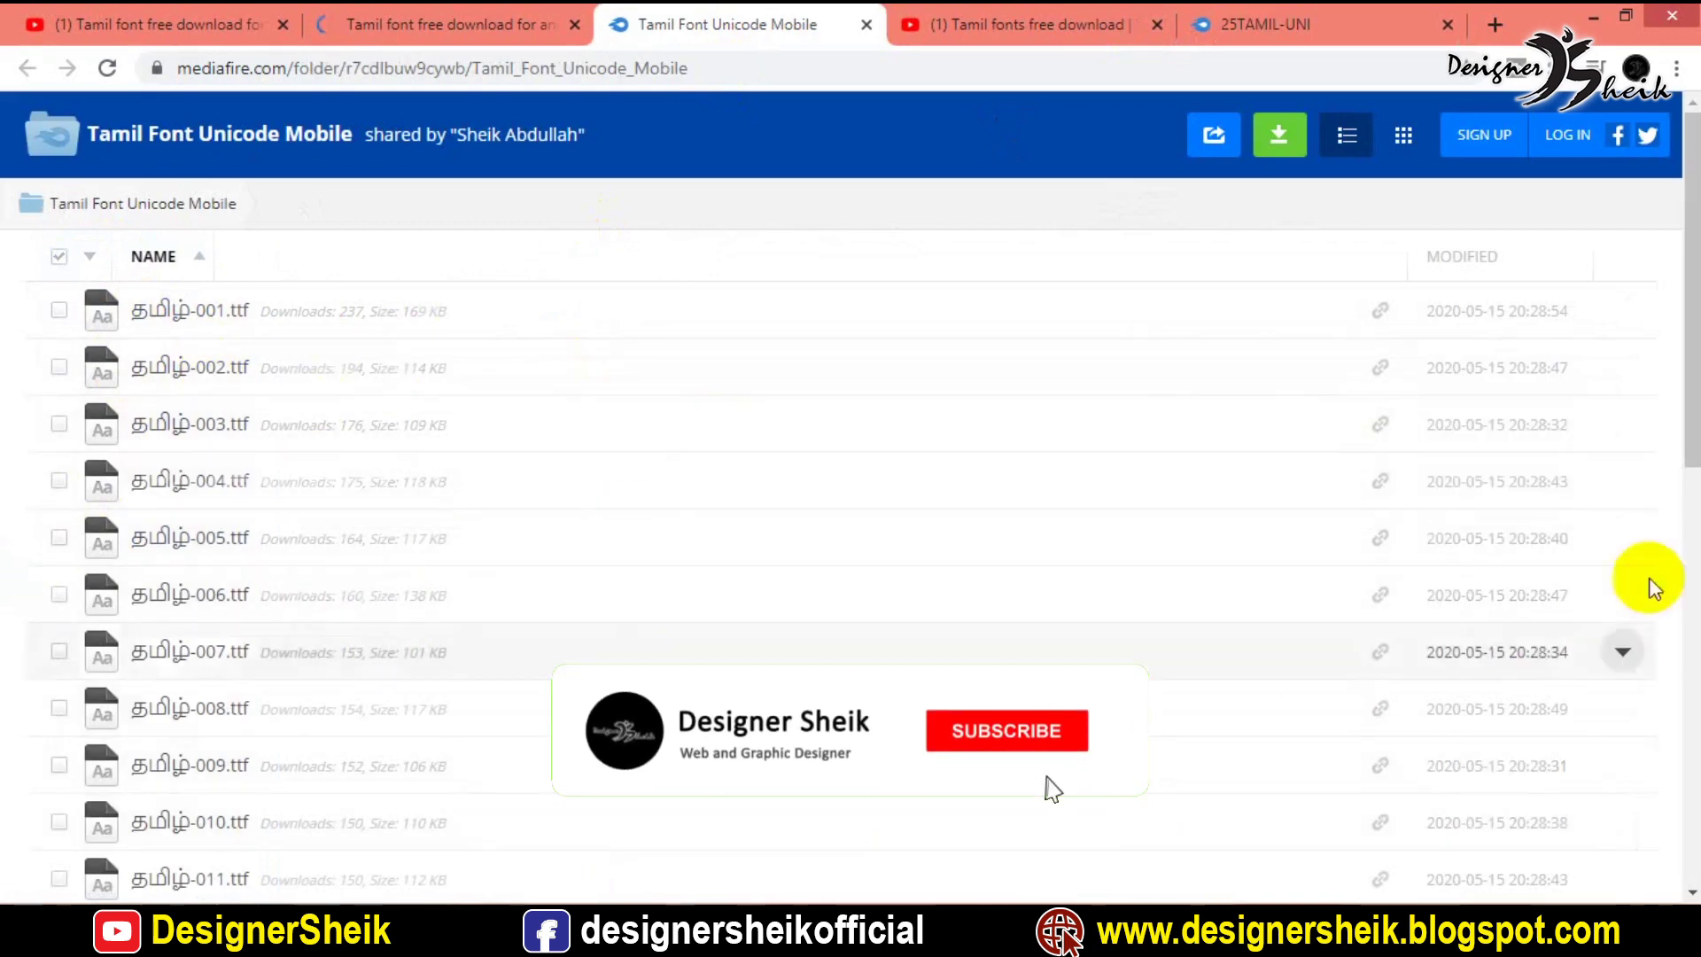
mouse_move(1690, 390)
left_mouse_down()
mouse_move(1690, 666)
mouse_move(1659, 391)
left_mouse_up()
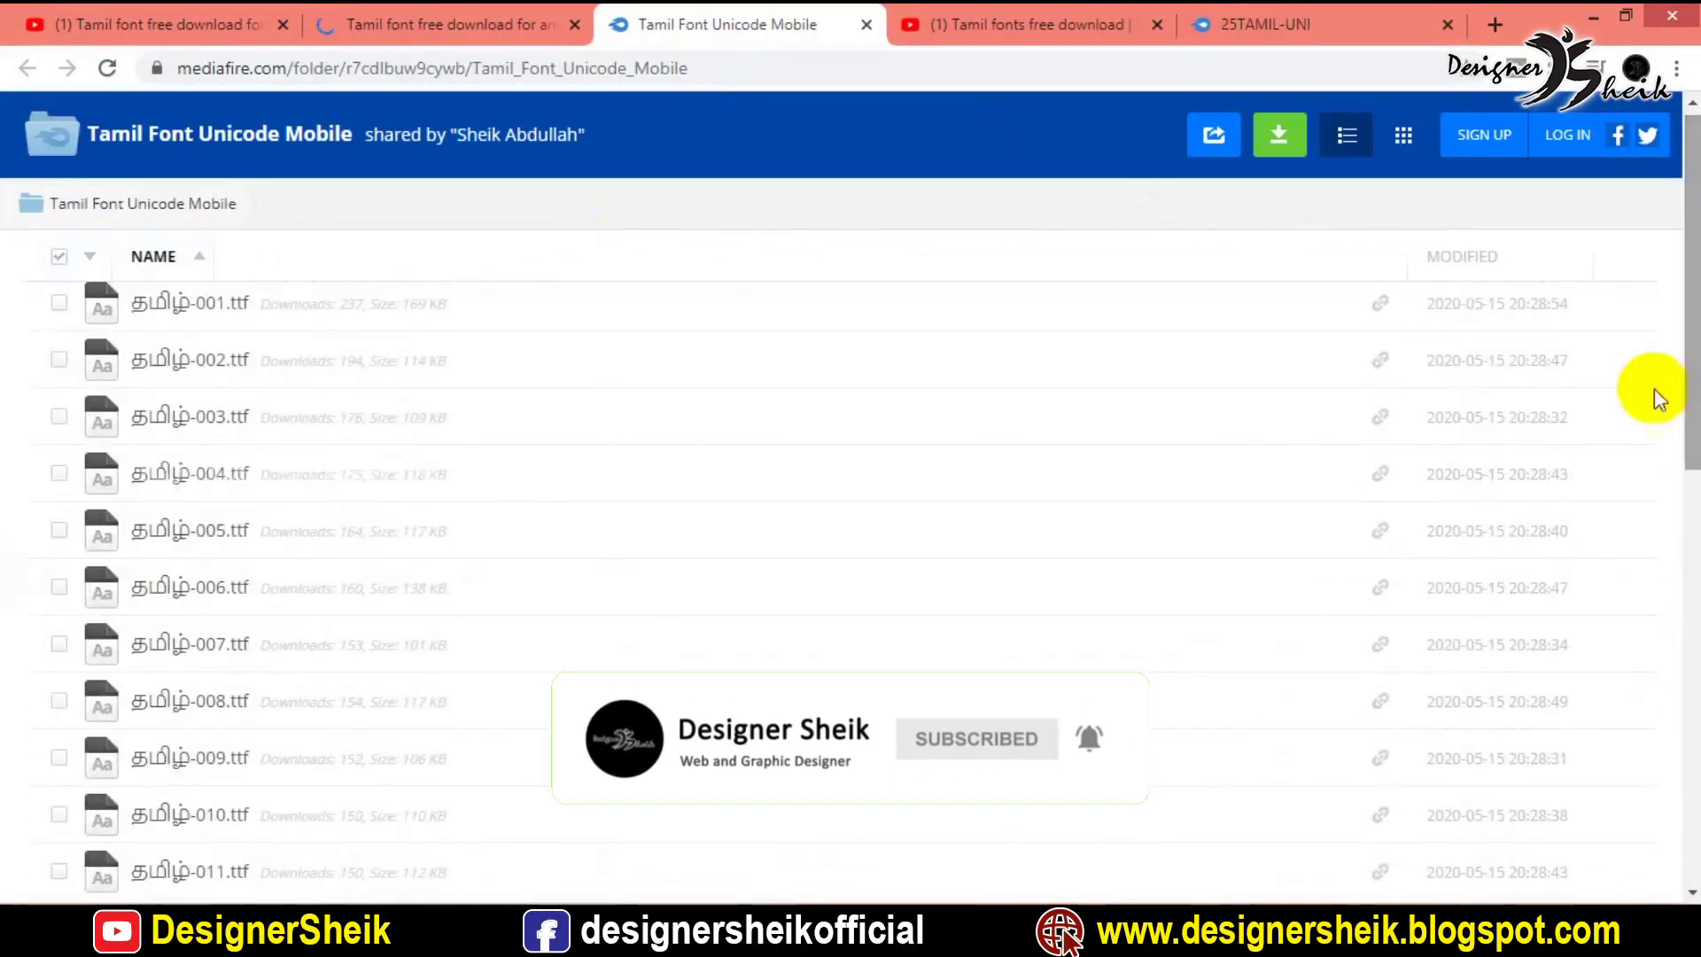
left_click(57, 257)
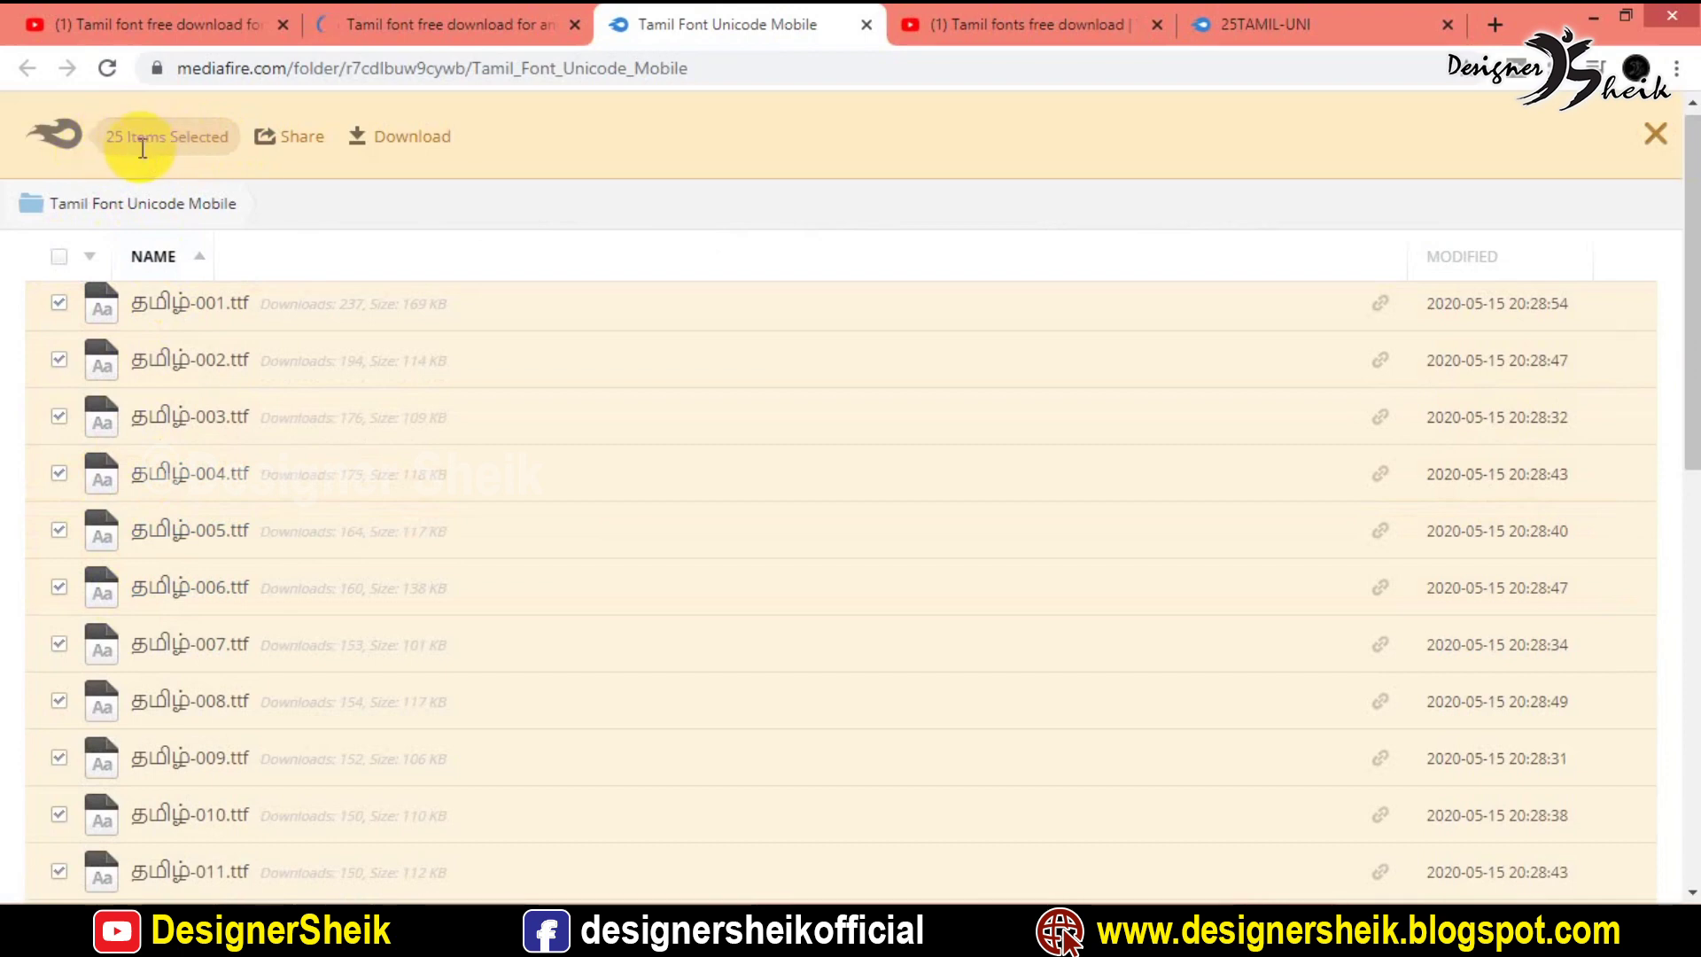
Try twice to bulk-download all 25 selected fonts, closing the Premium-only offer each time
left_click(433, 140)
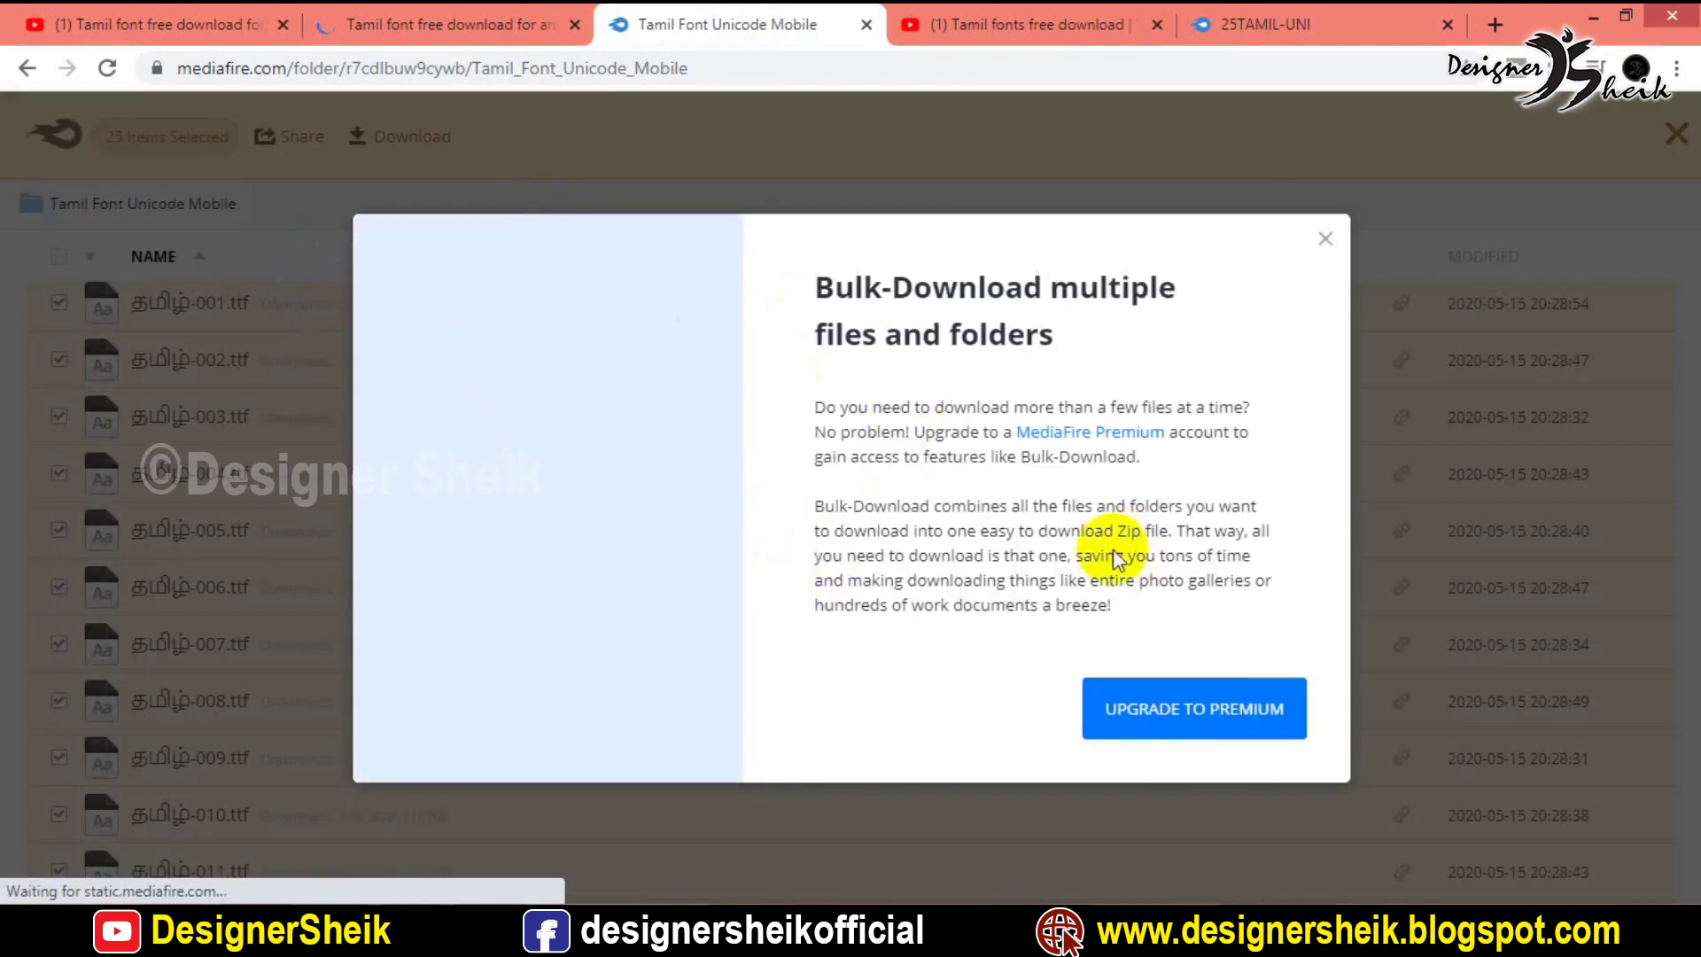
left_click(1325, 238)
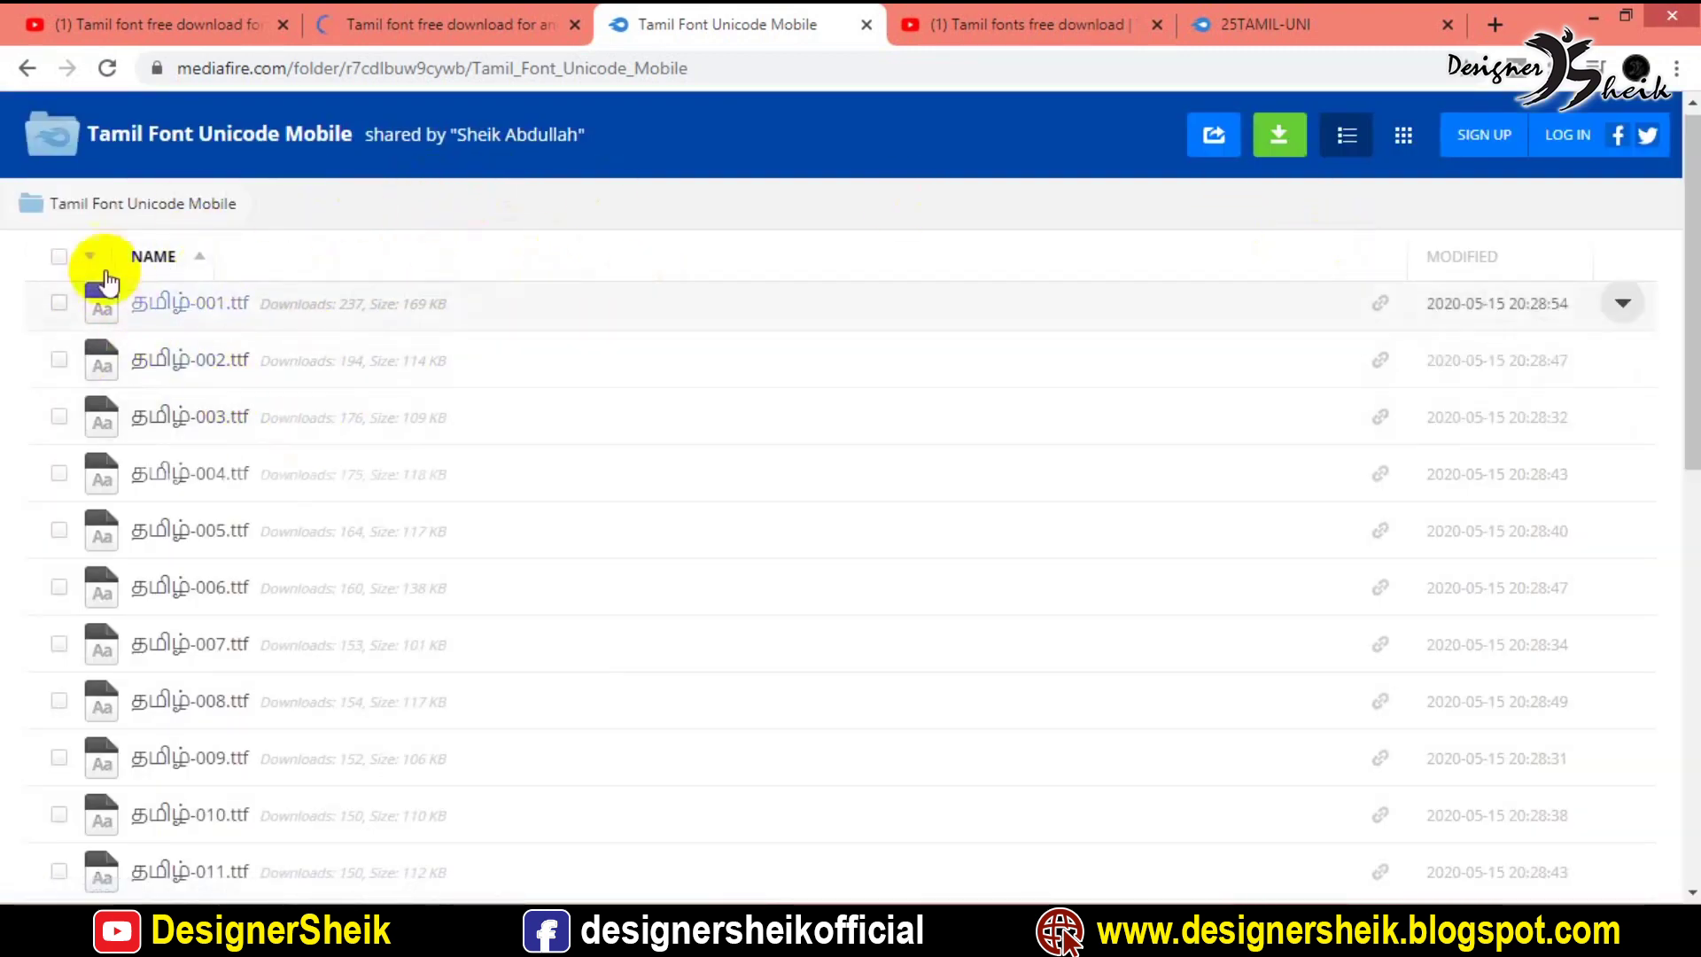
left_click(60, 256)
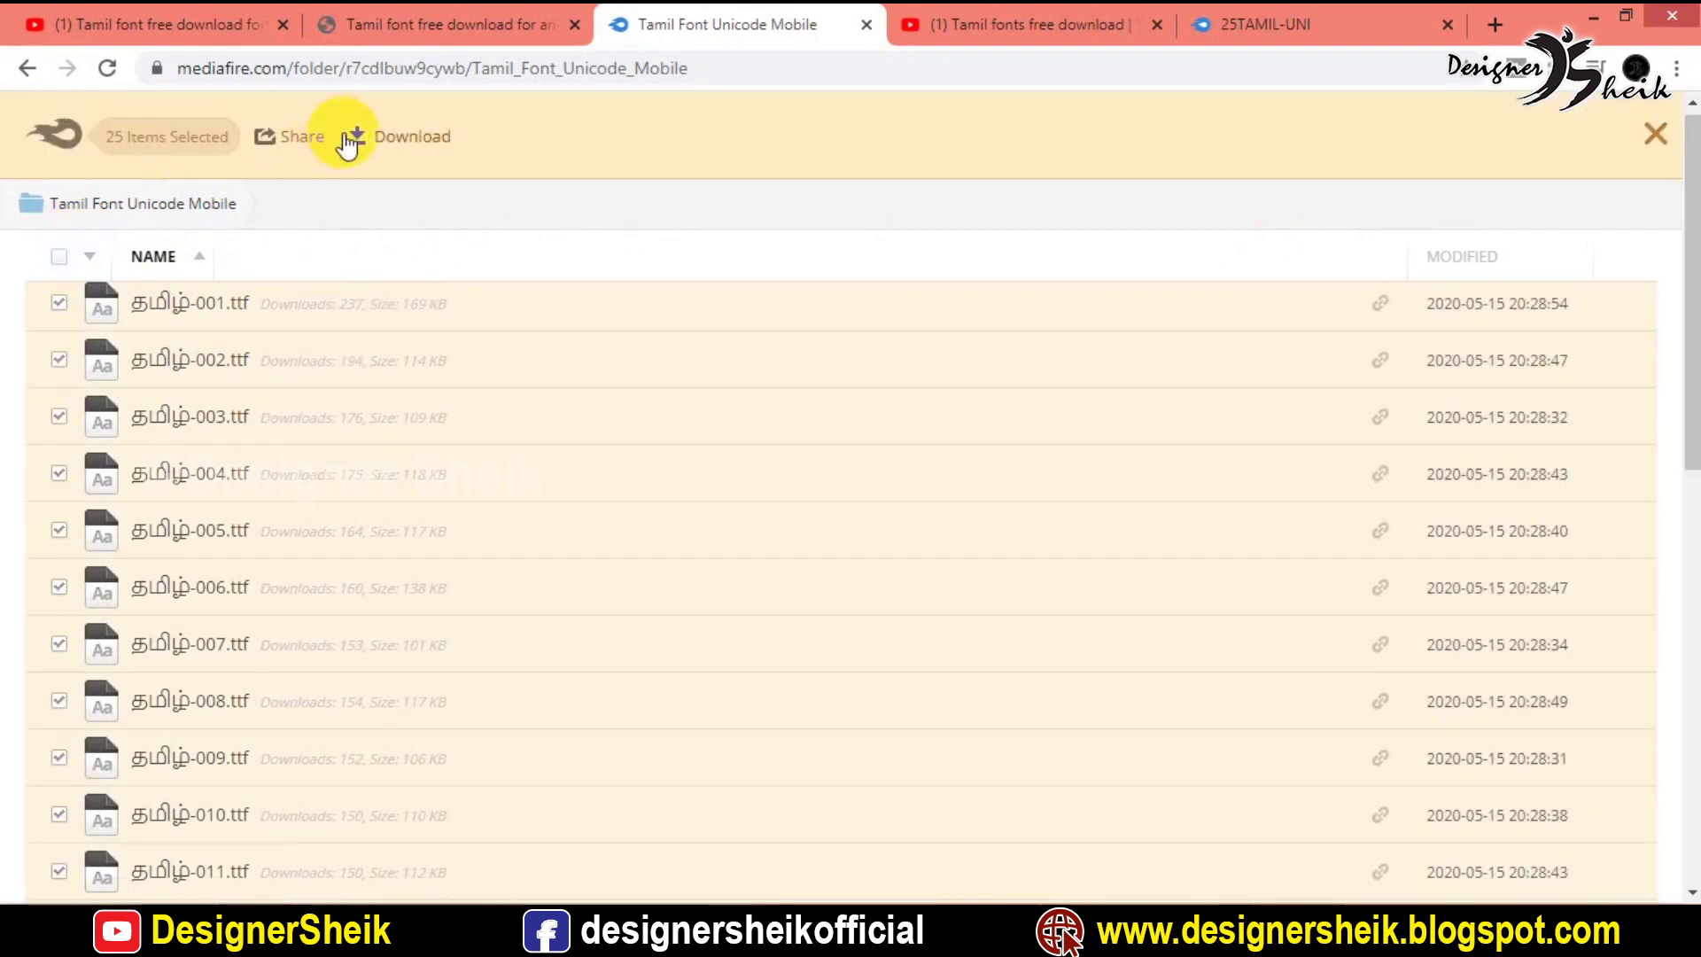
left_click(403, 137)
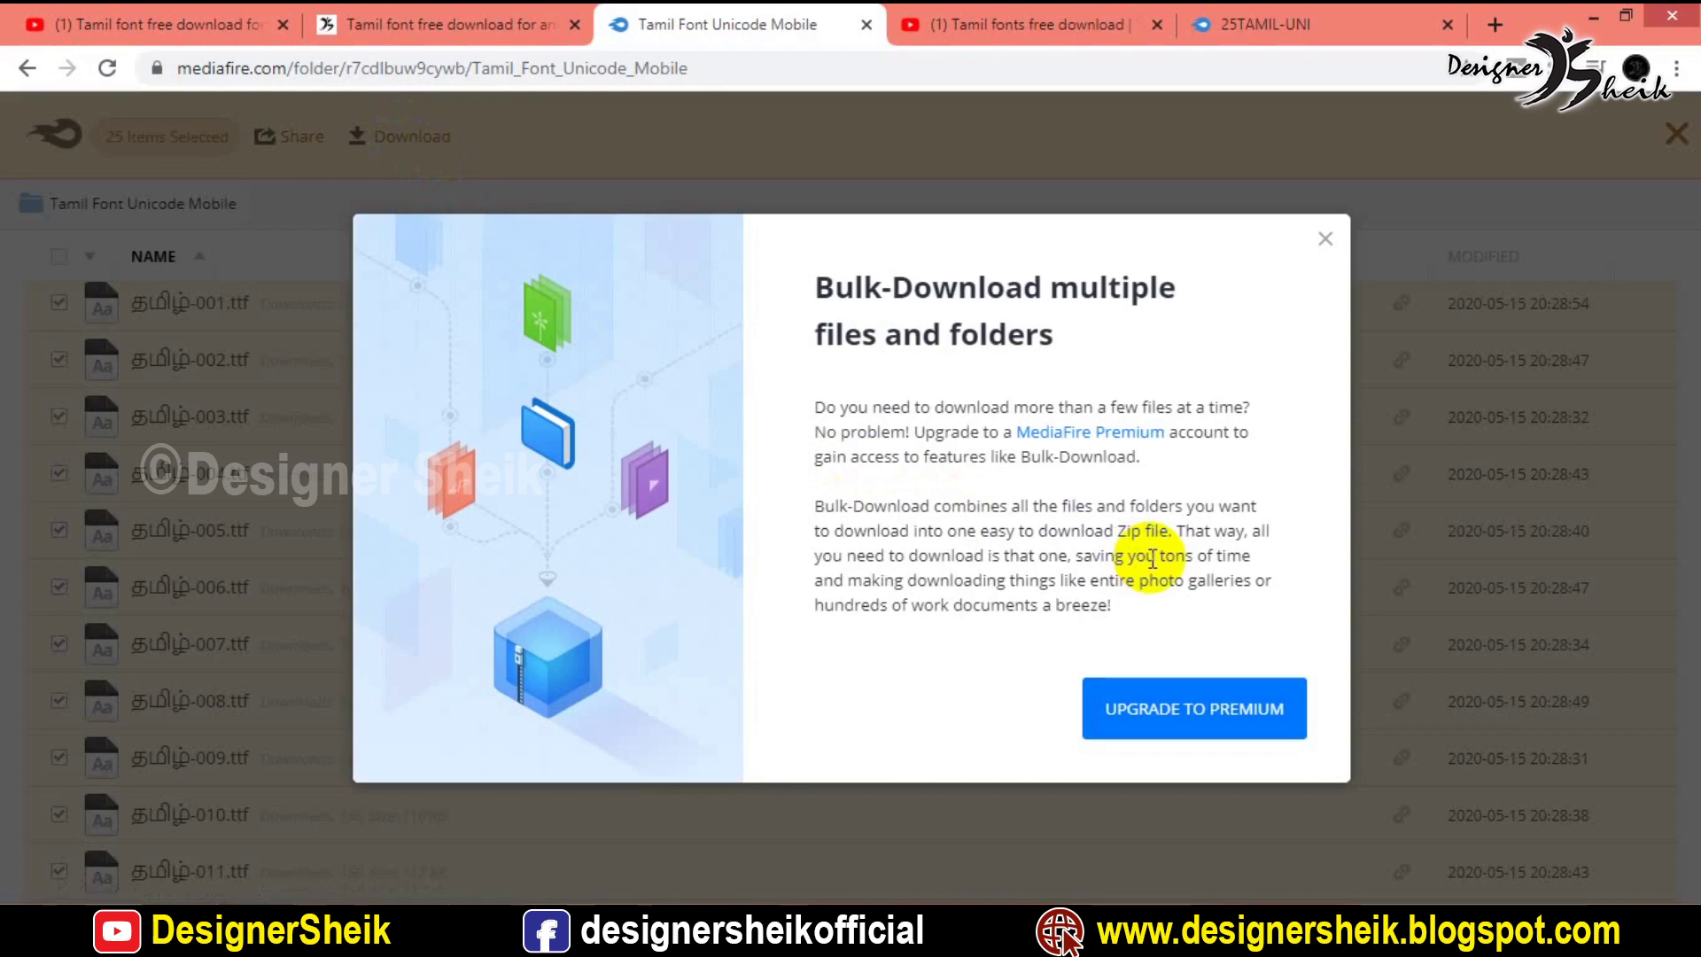
left_click(1325, 238)
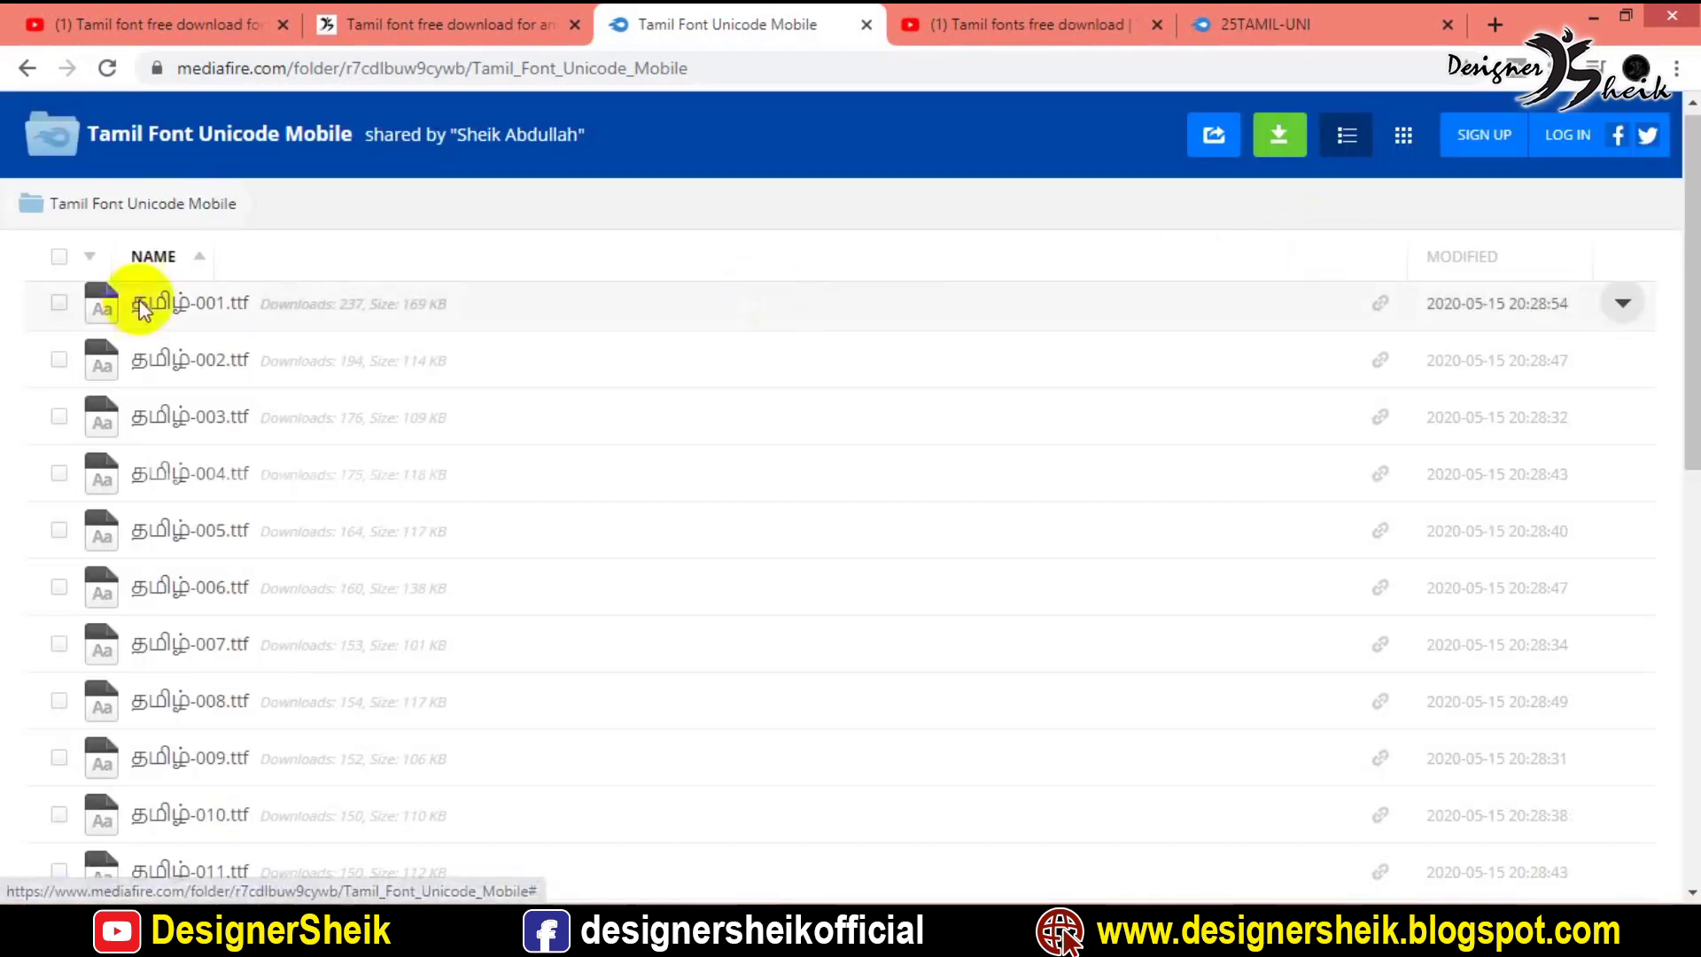
View and close the தமிழ்-001.ttf file page (168.57KB), then go to the Tamil fonts video
left_click(222, 305)
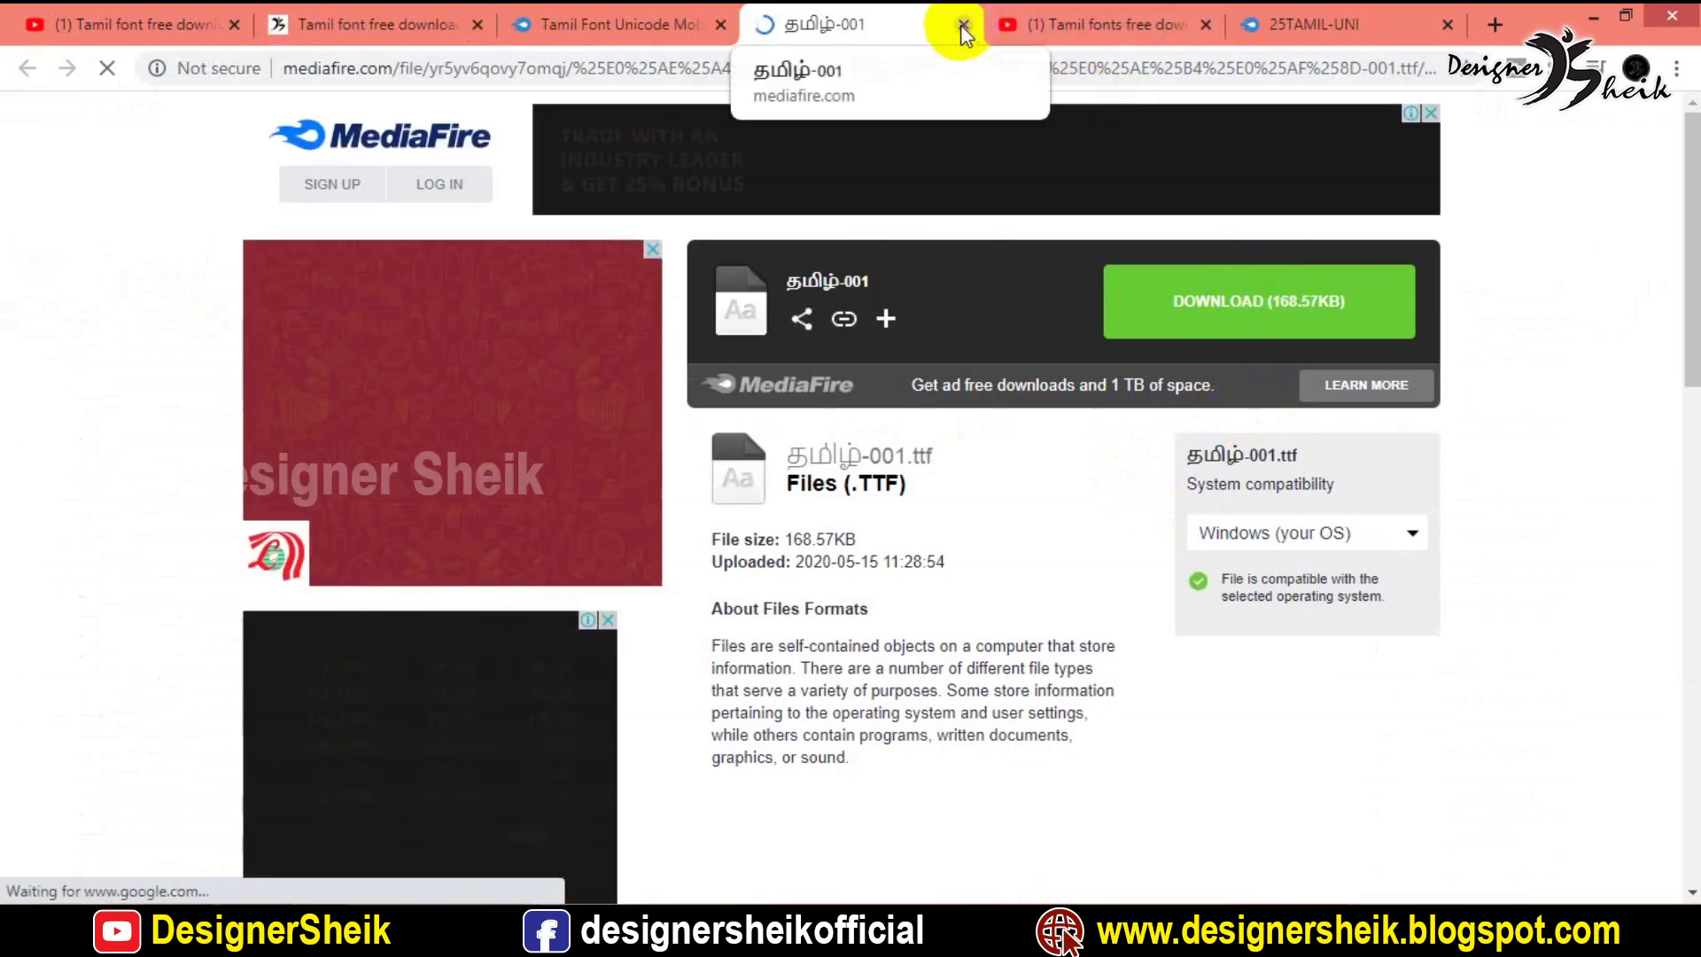
key("ctrl+w")
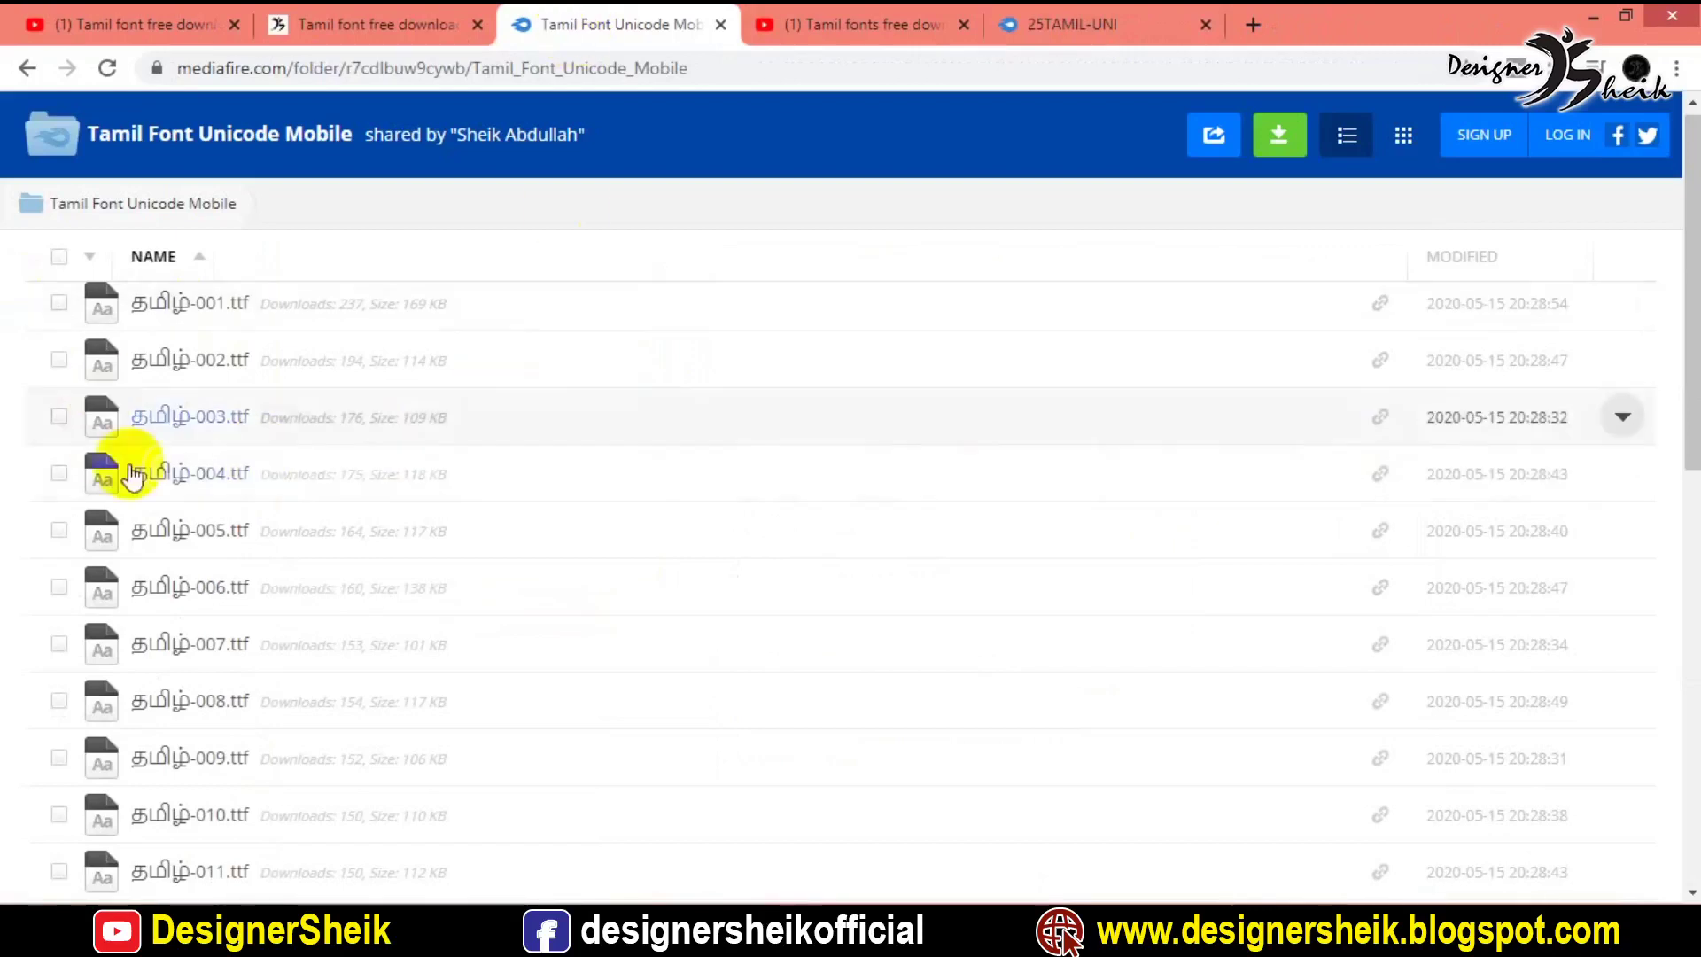
scroll(185, 645, "down", 10)
scroll(186, 651, "up", 10)
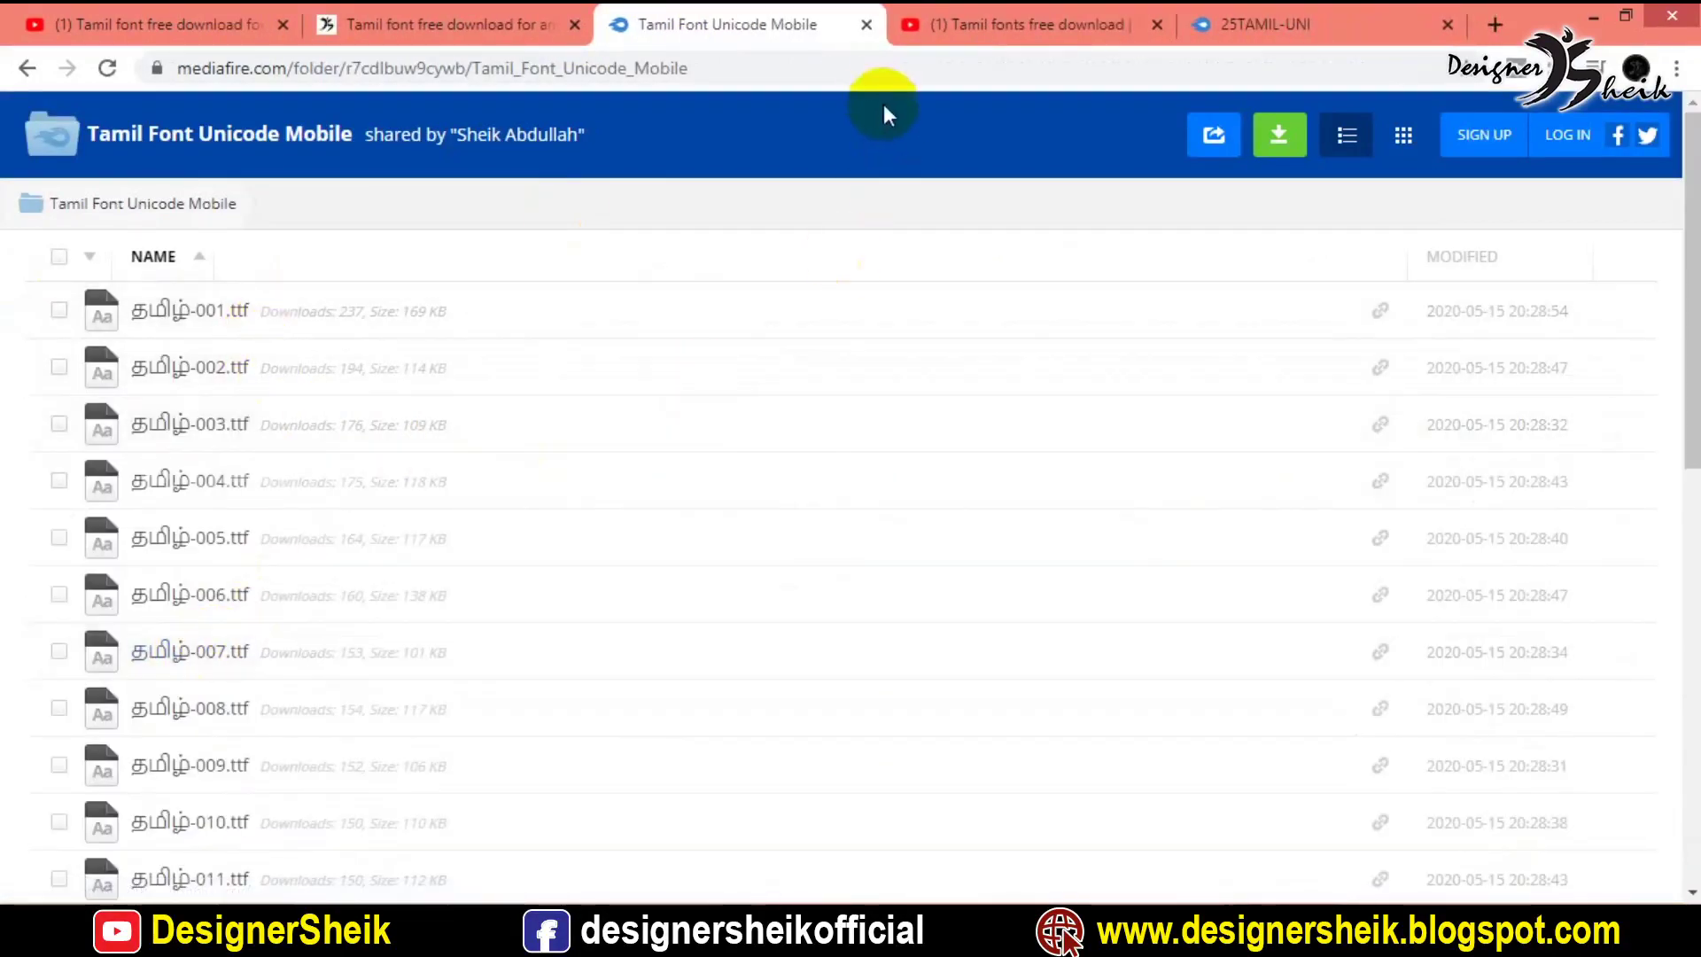
left_click(949, 28)
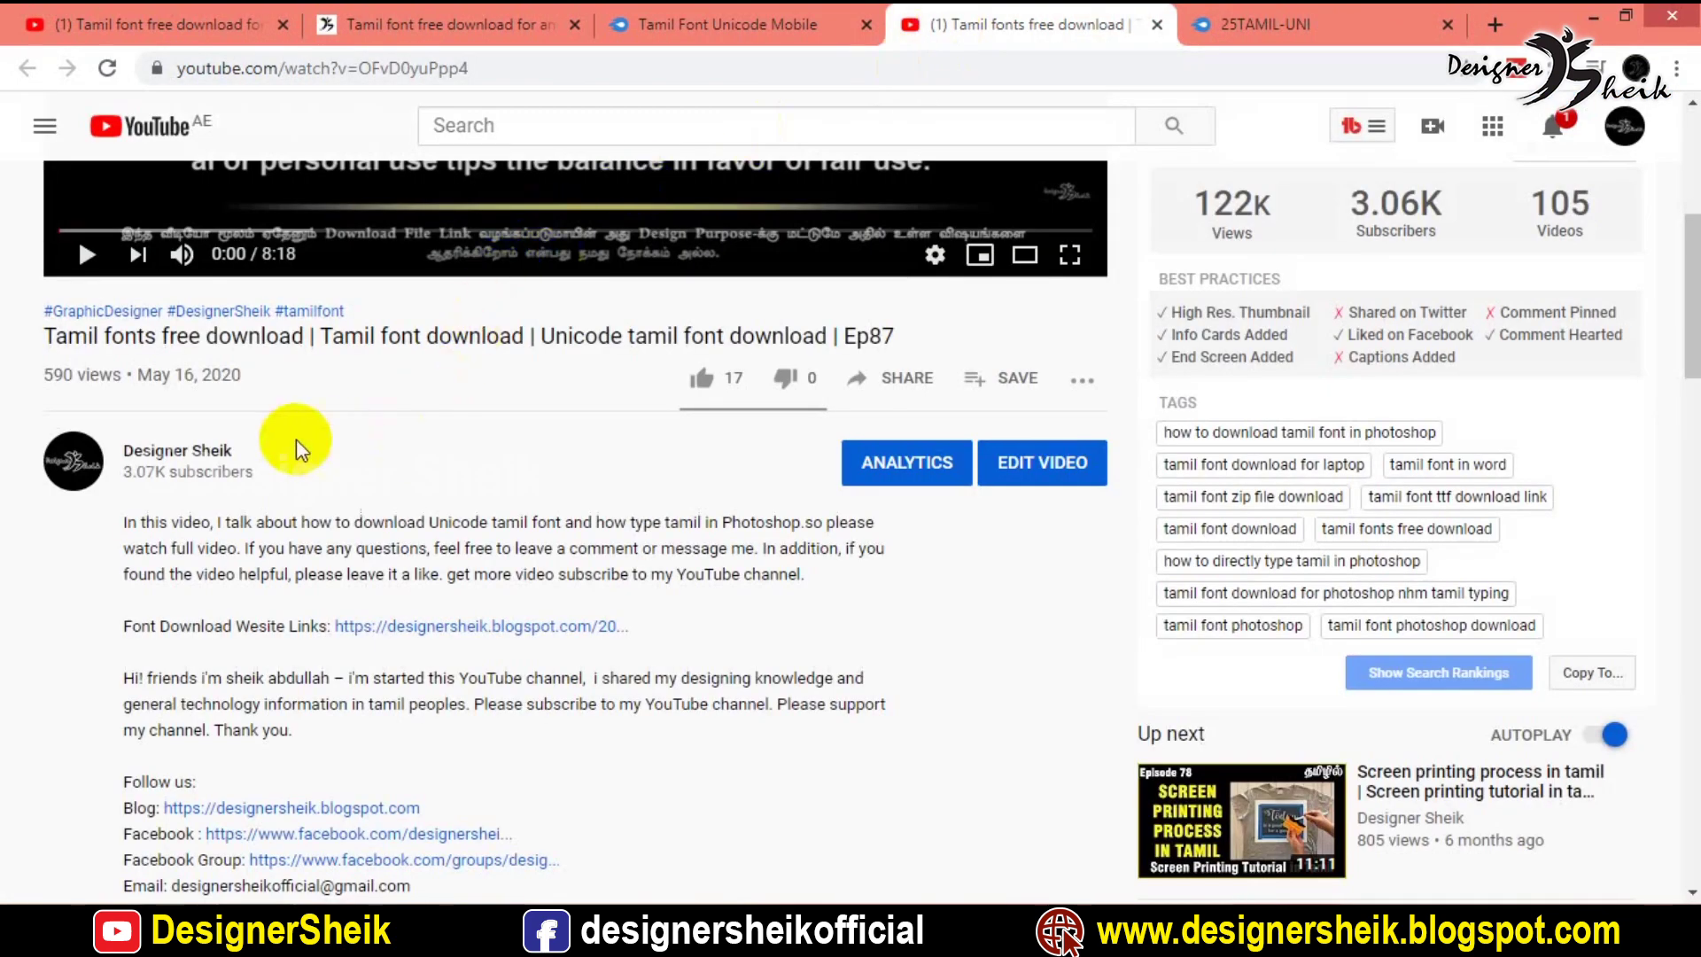
Recheck the Tamil Font Unicode Mobile folder list, then return to the 1.62MB 25TAMIL-UNI.rar page
left_click(1240, 25)
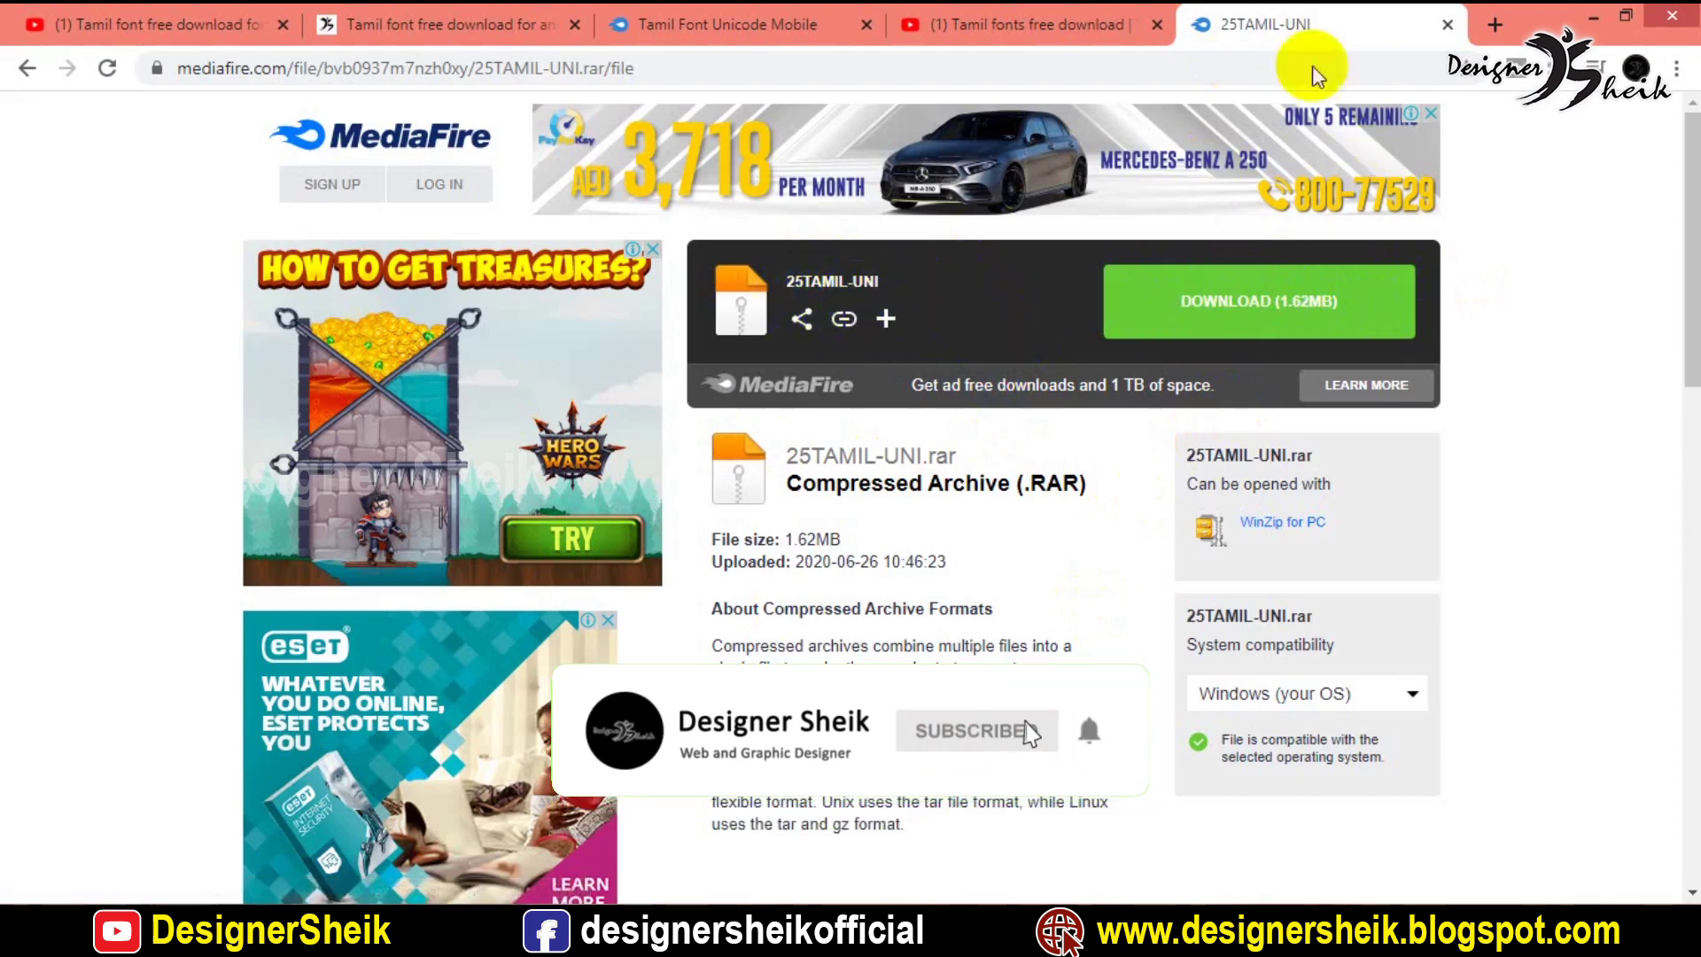
left_click(718, 24)
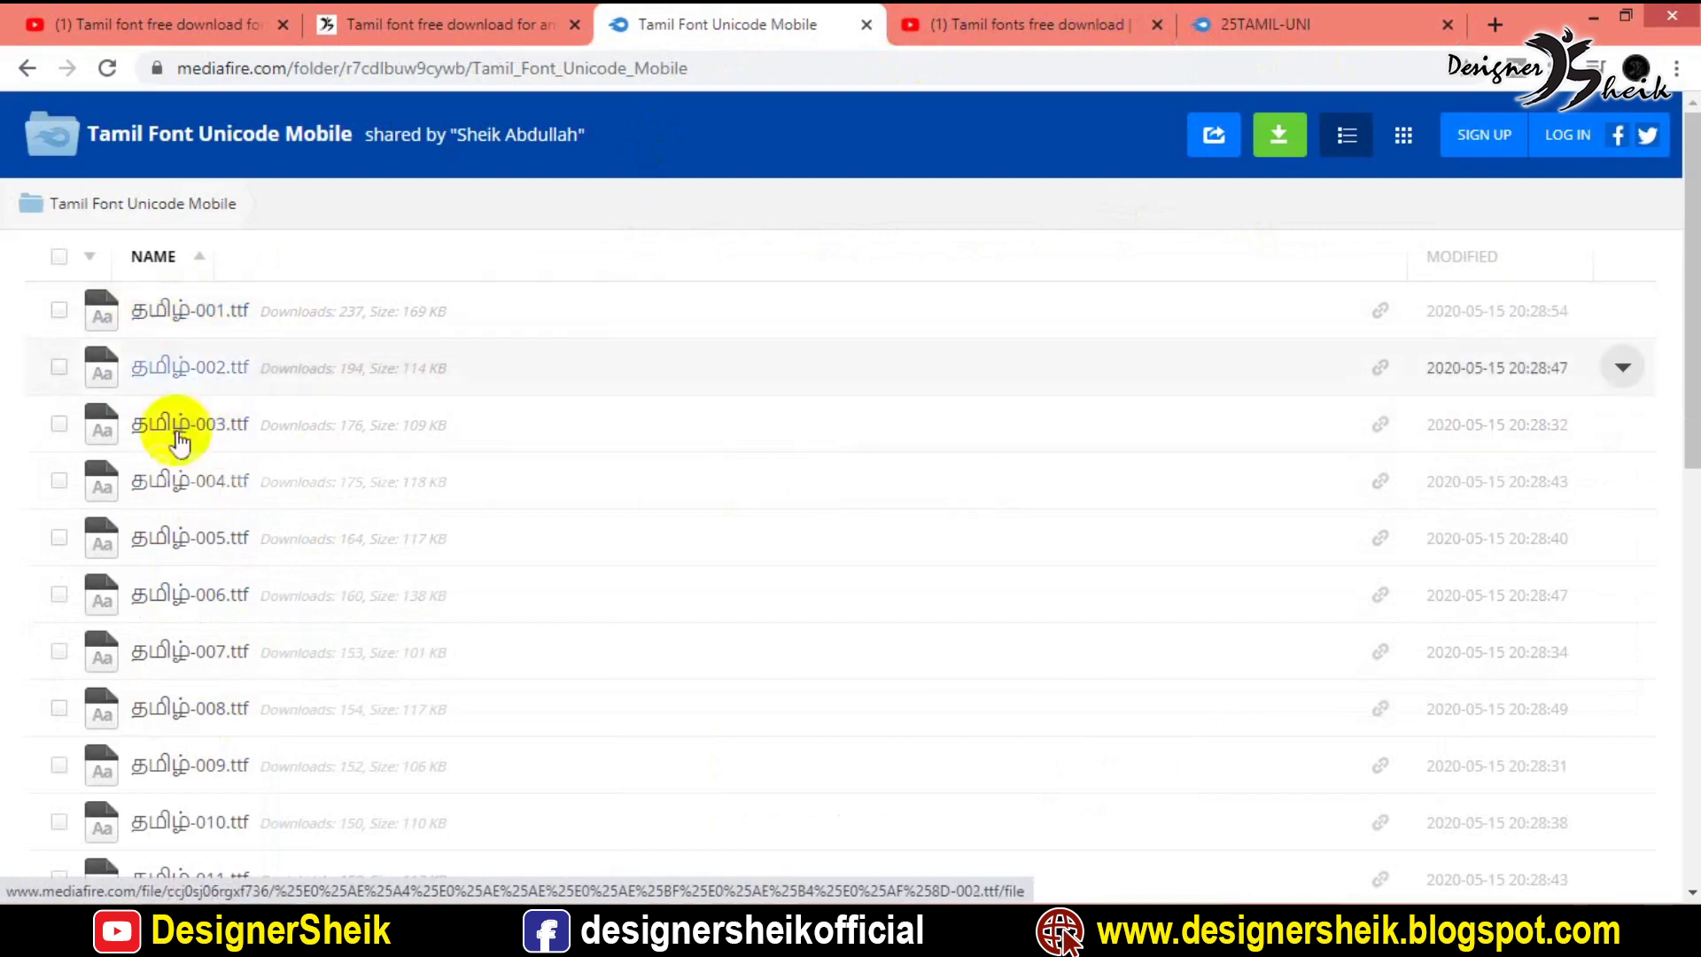
scroll(182, 496, "down", 10)
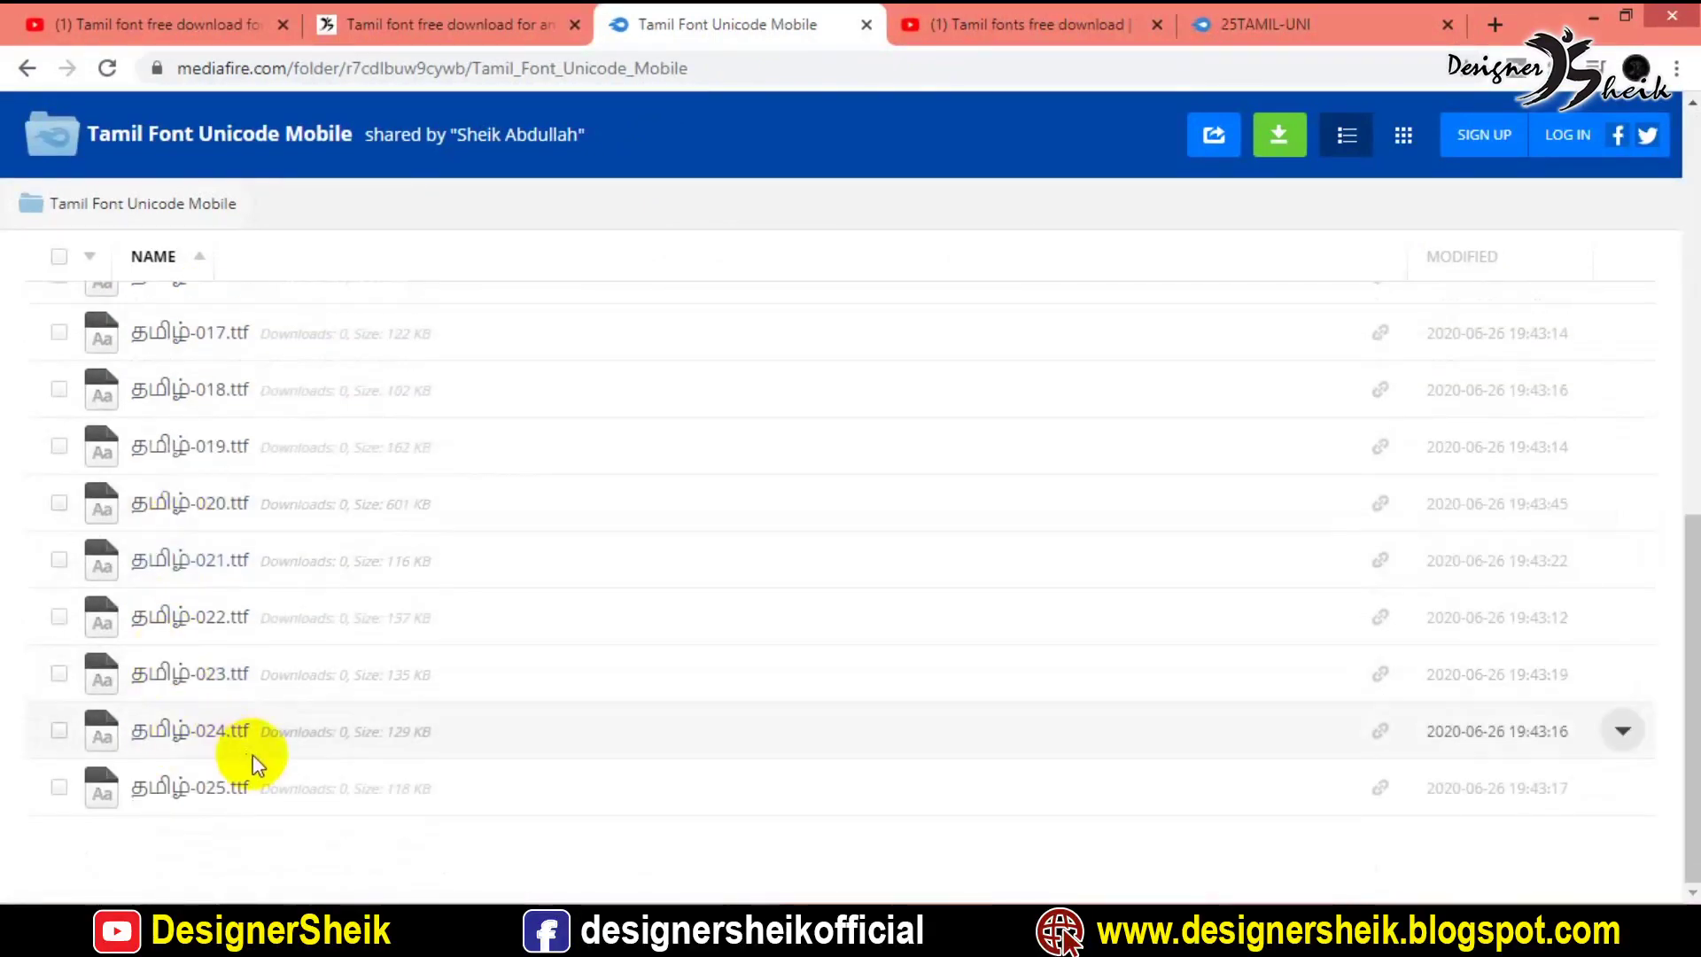
scroll(243, 673, "up", 10)
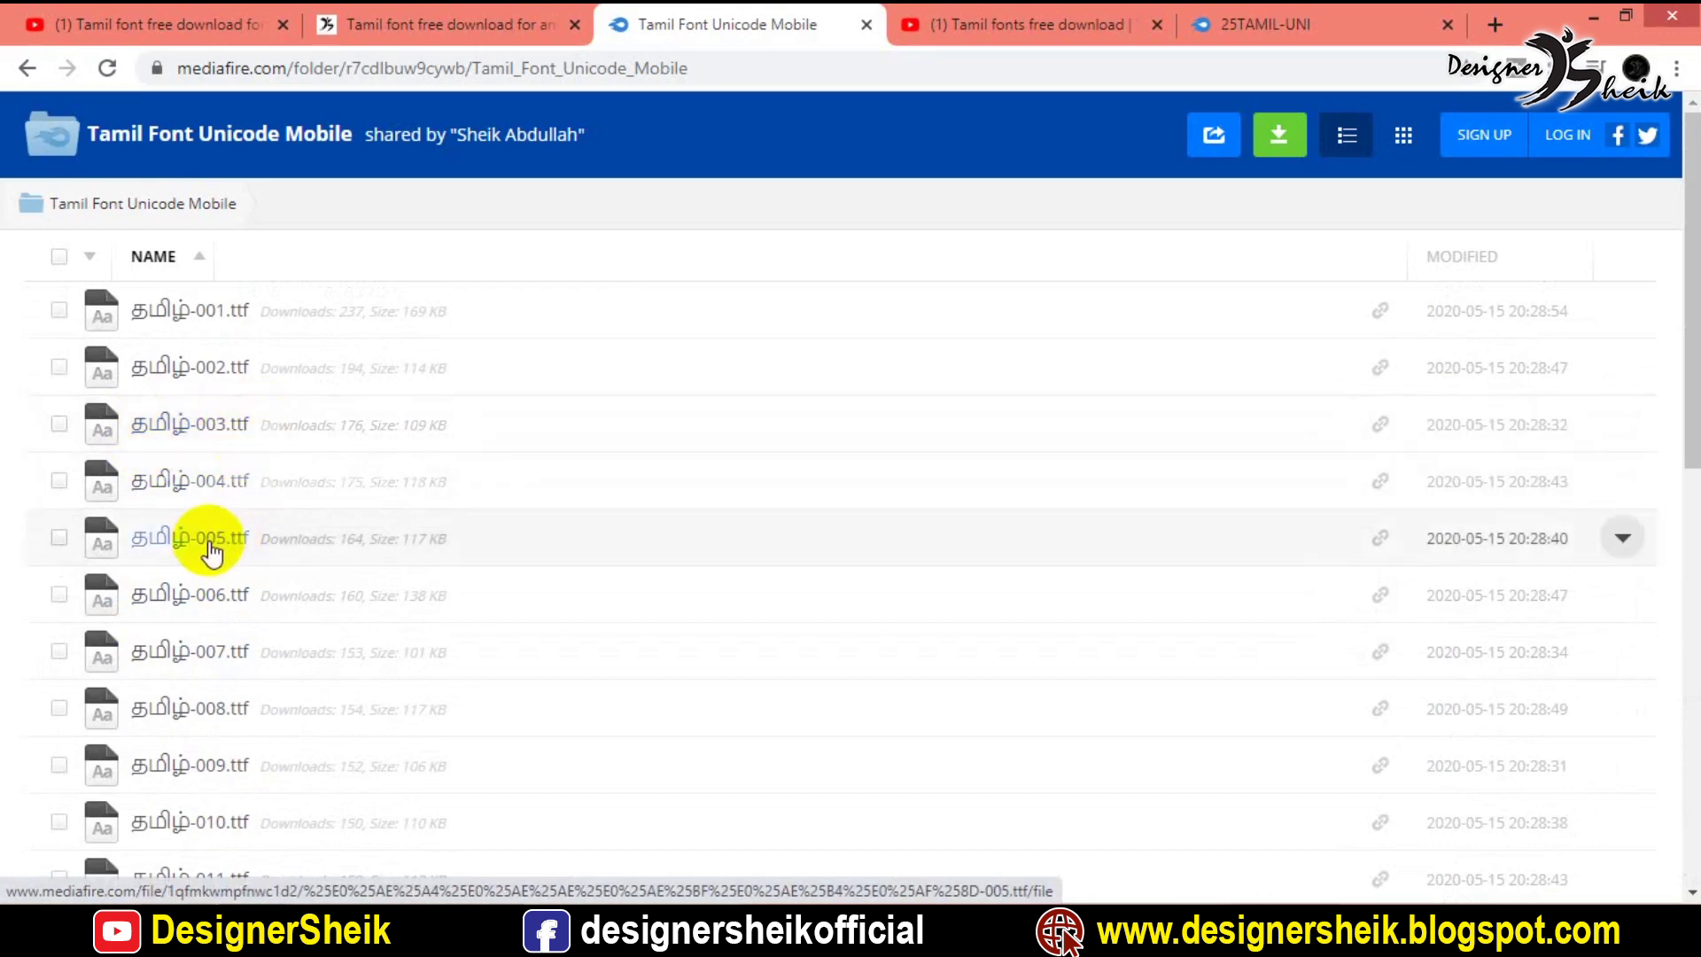
scroll(146, 611, "down", 10)
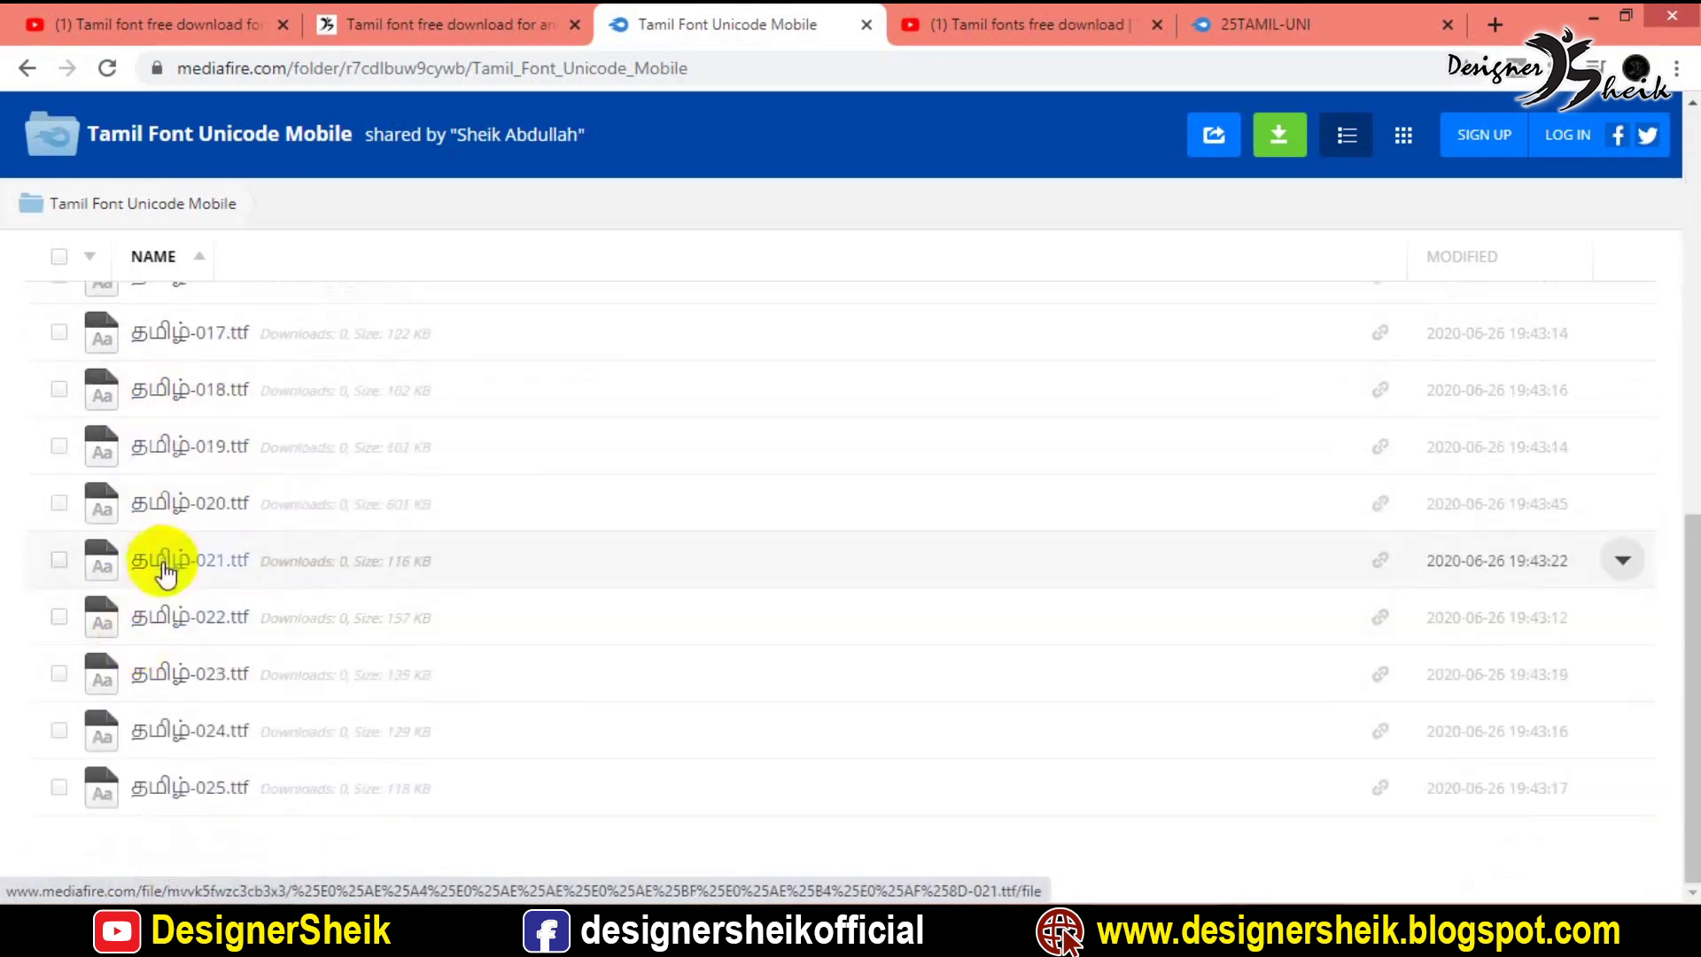
left_click(1268, 24)
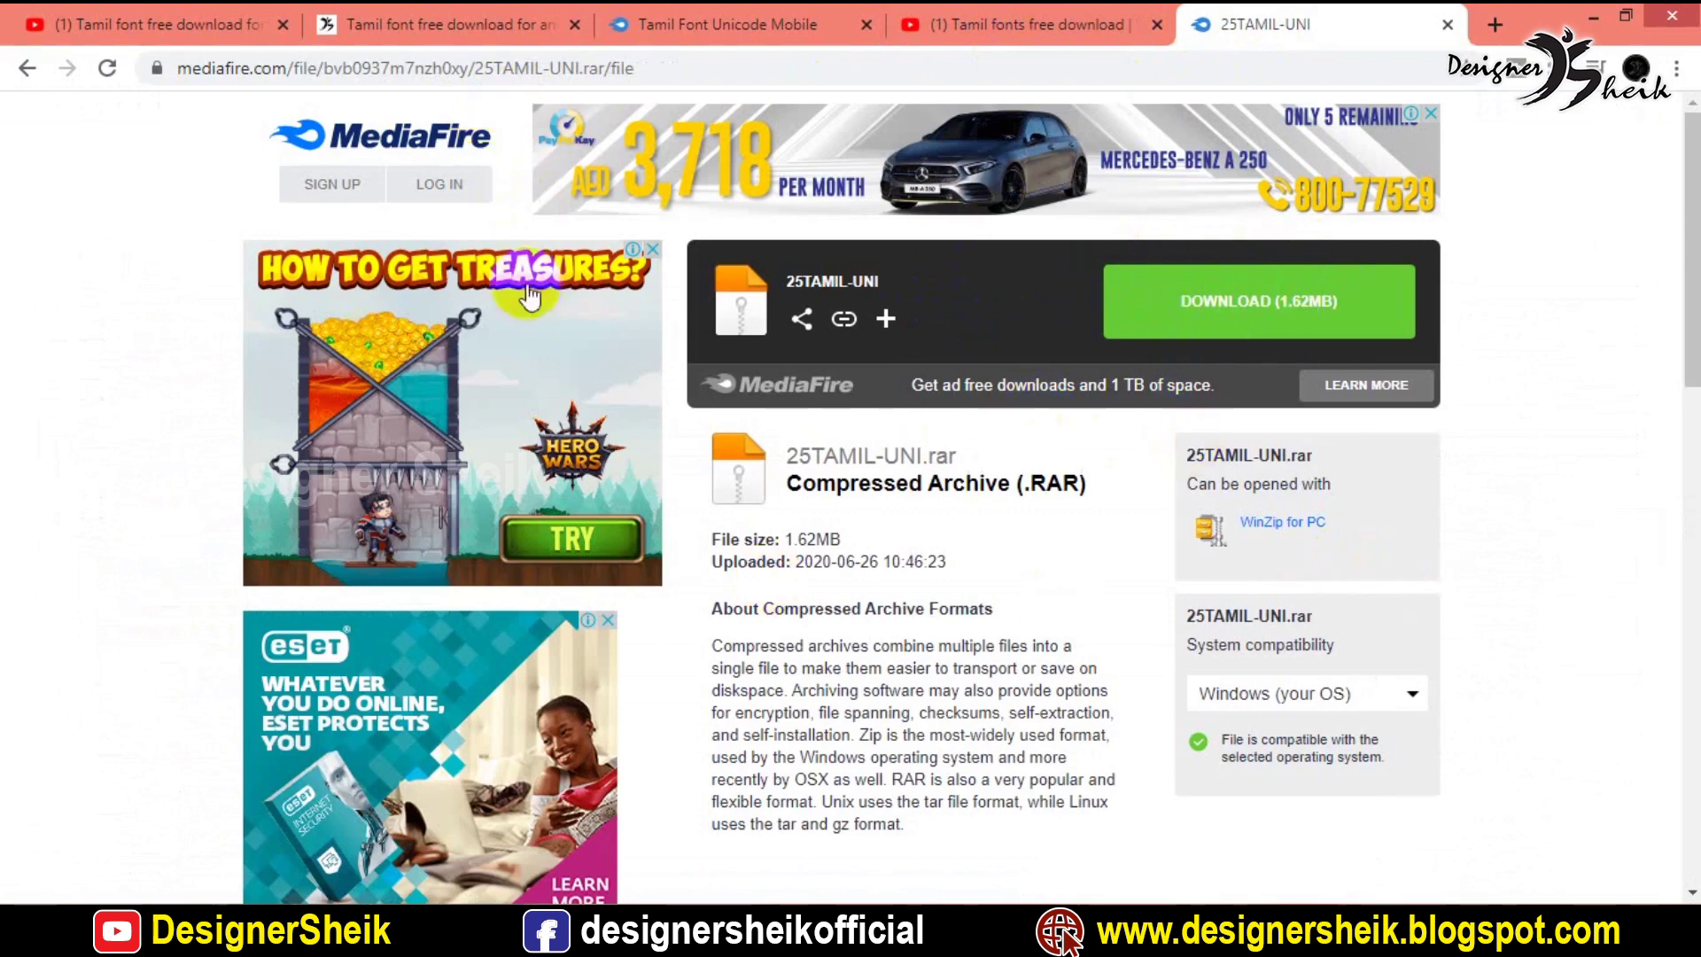
Glance at the blog post, then browse the Ep88 Pixellab Tamil fonts video's description
left_click(429, 18)
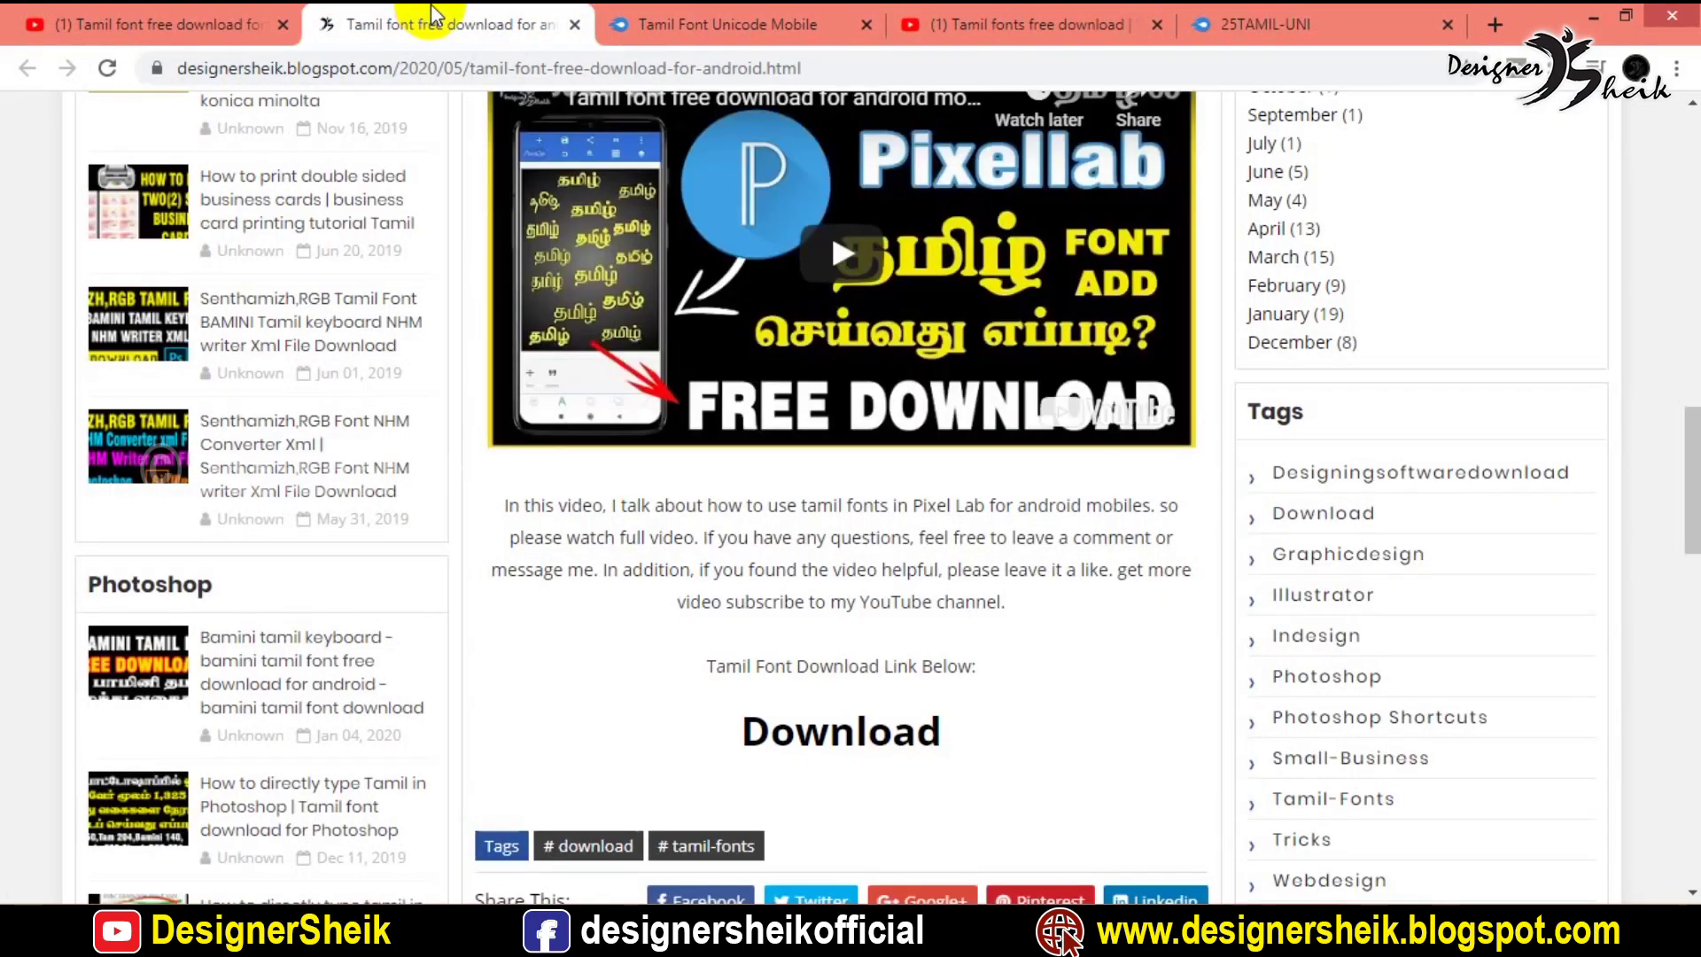
left_click(232, 14)
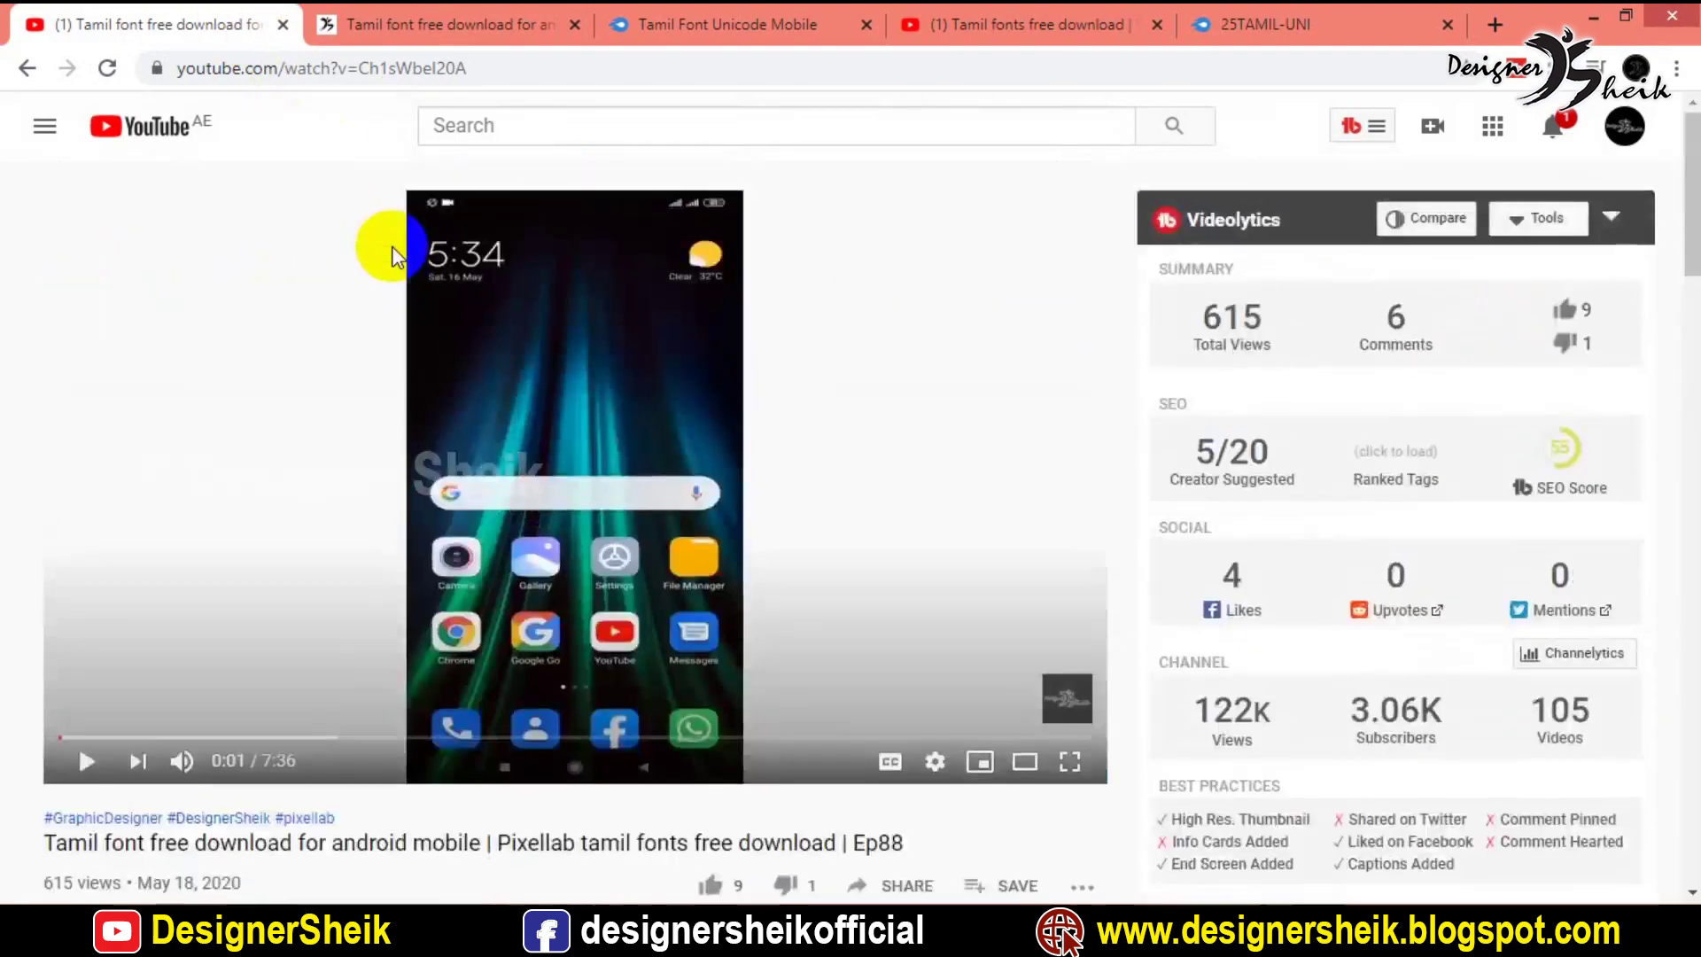
scroll(910, 824, "down", 2)
scroll(937, 304, "down", 6)
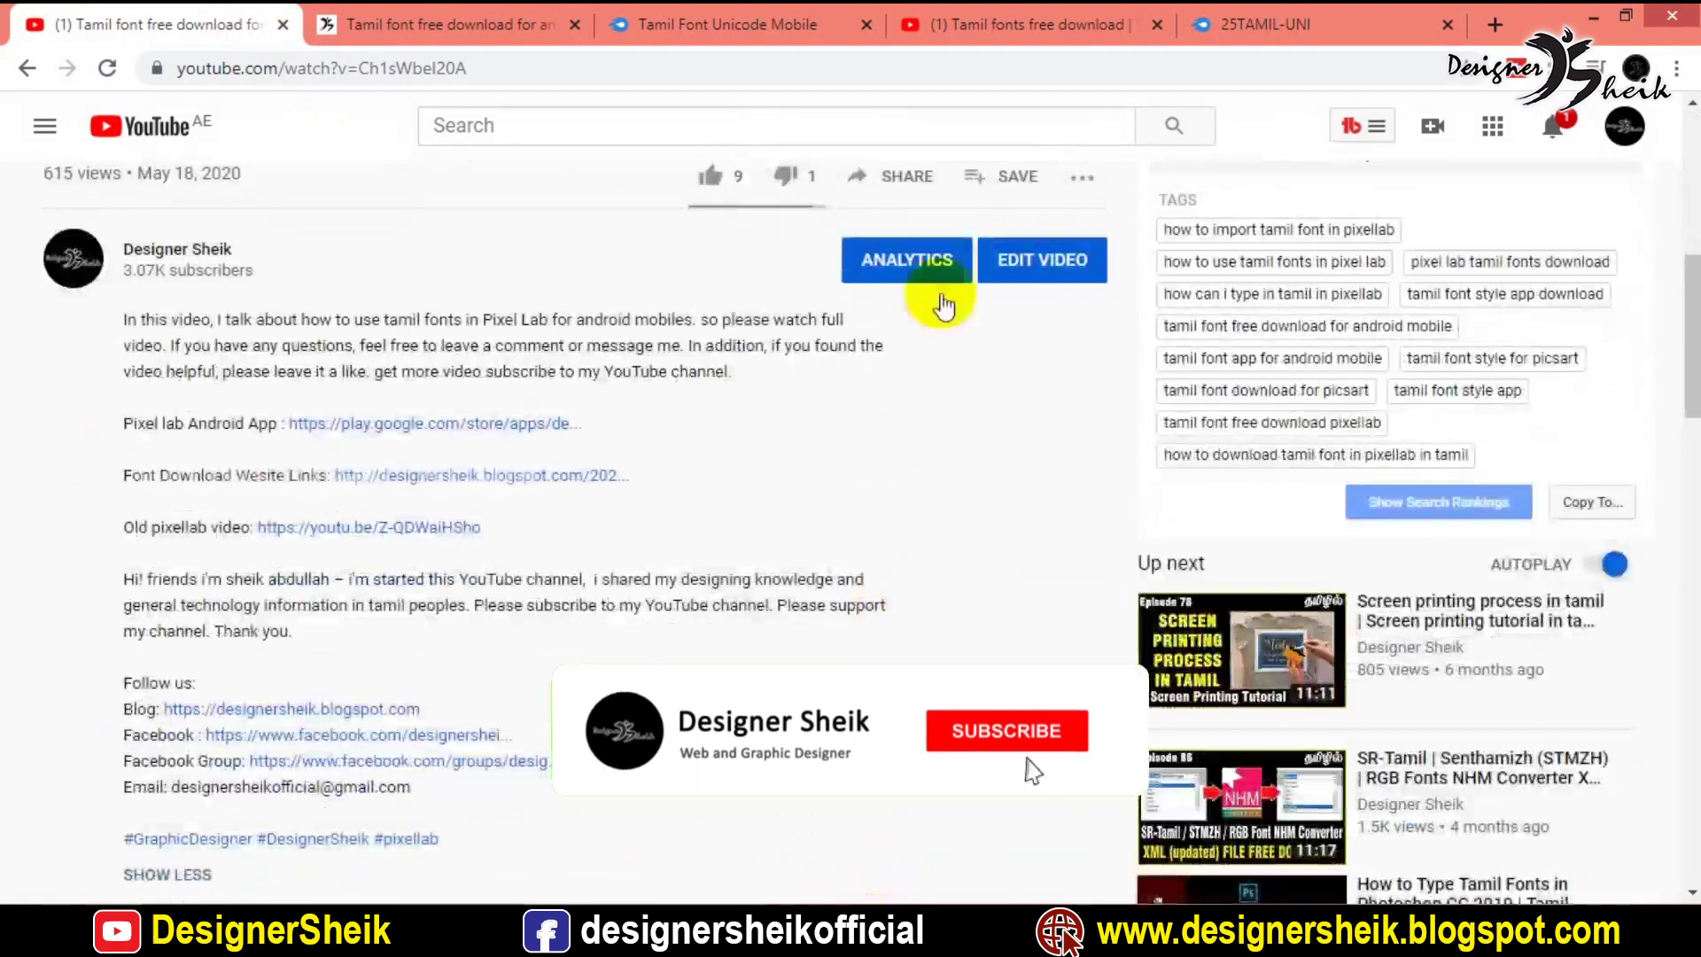
scroll(1687, 372, "up", 3)
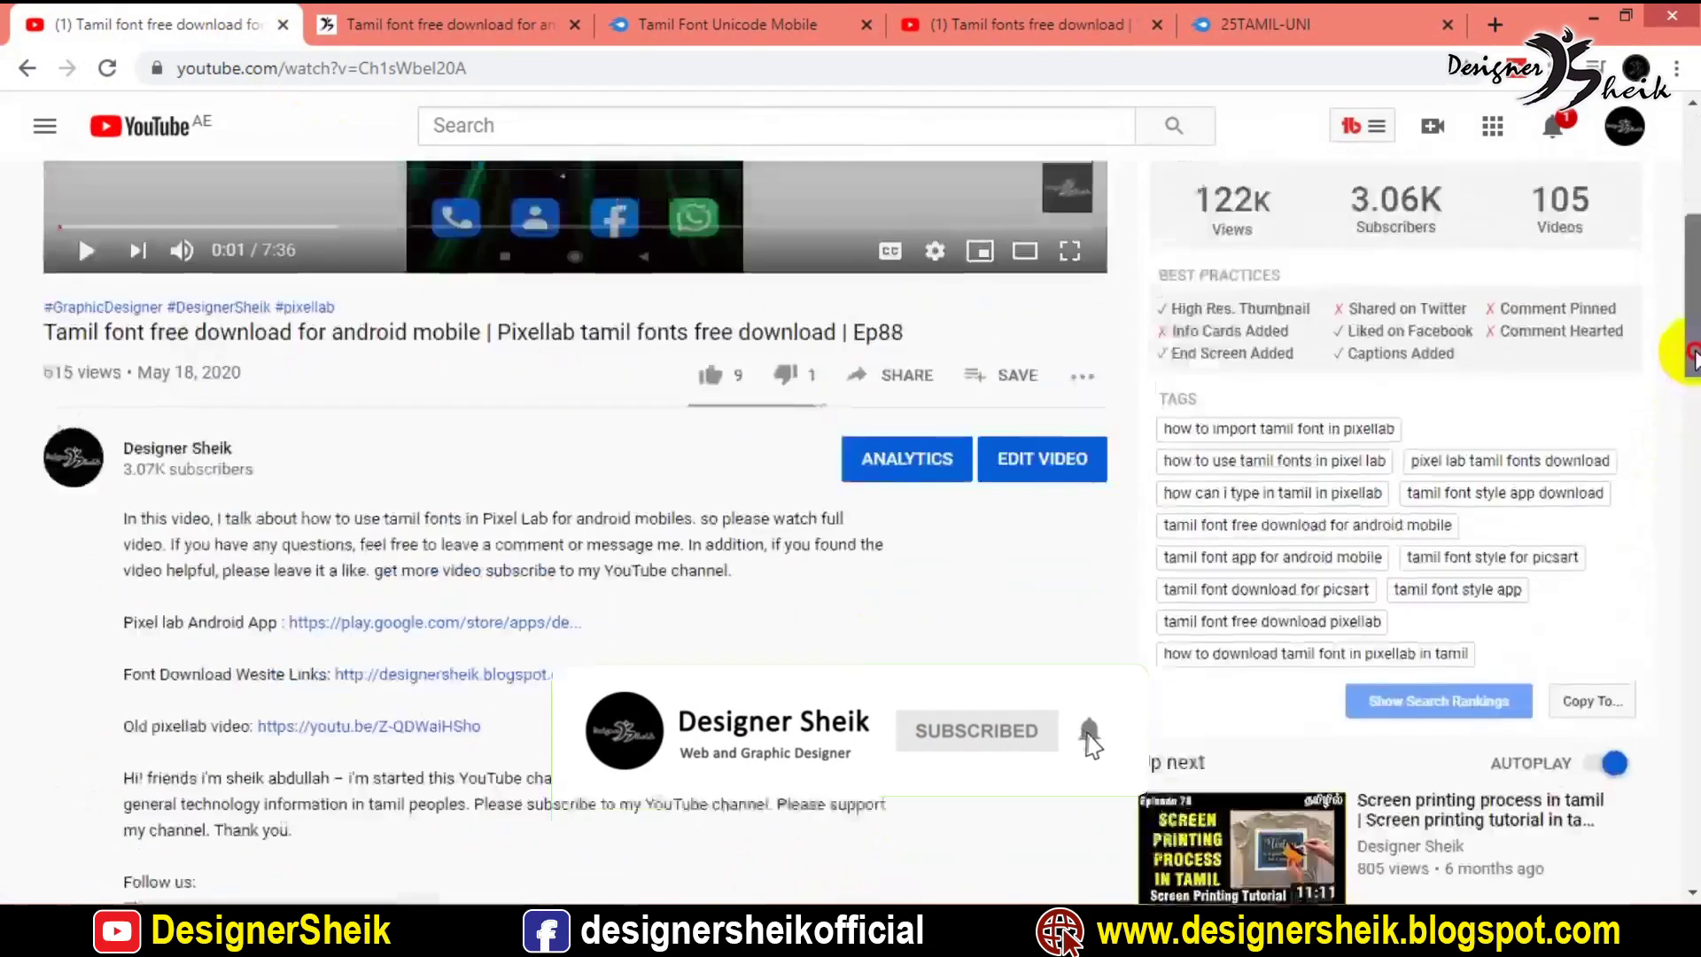